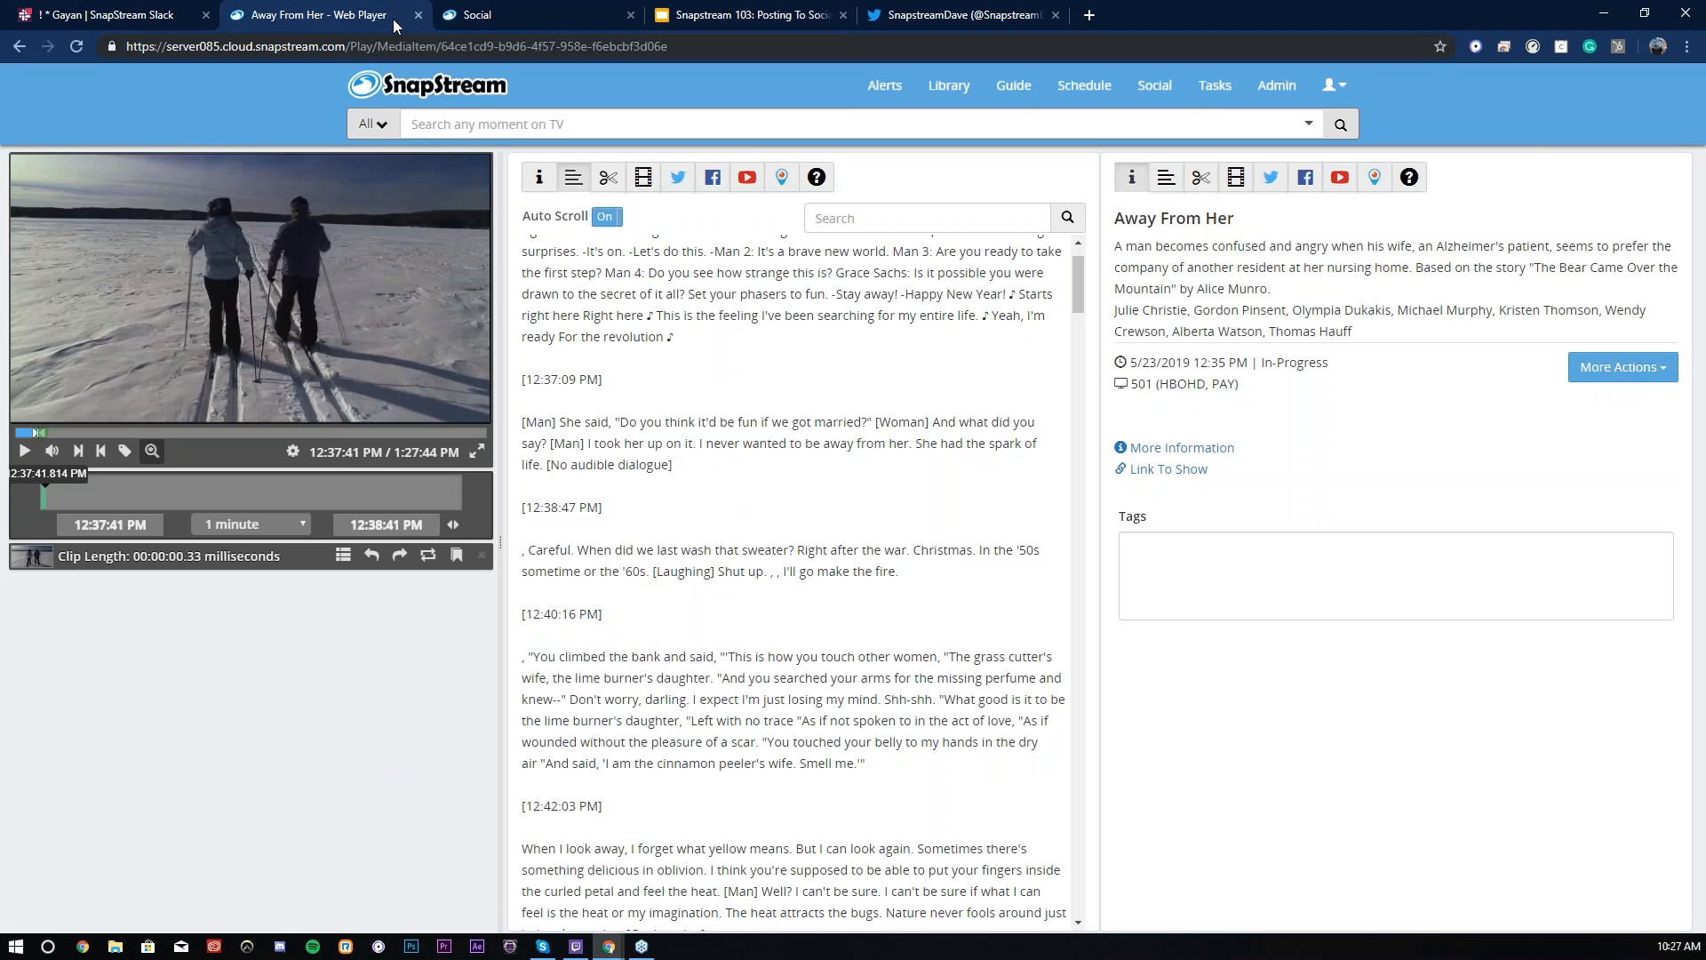
Open the "Strahan & Sara" recording from the Library.
click(420, 85)
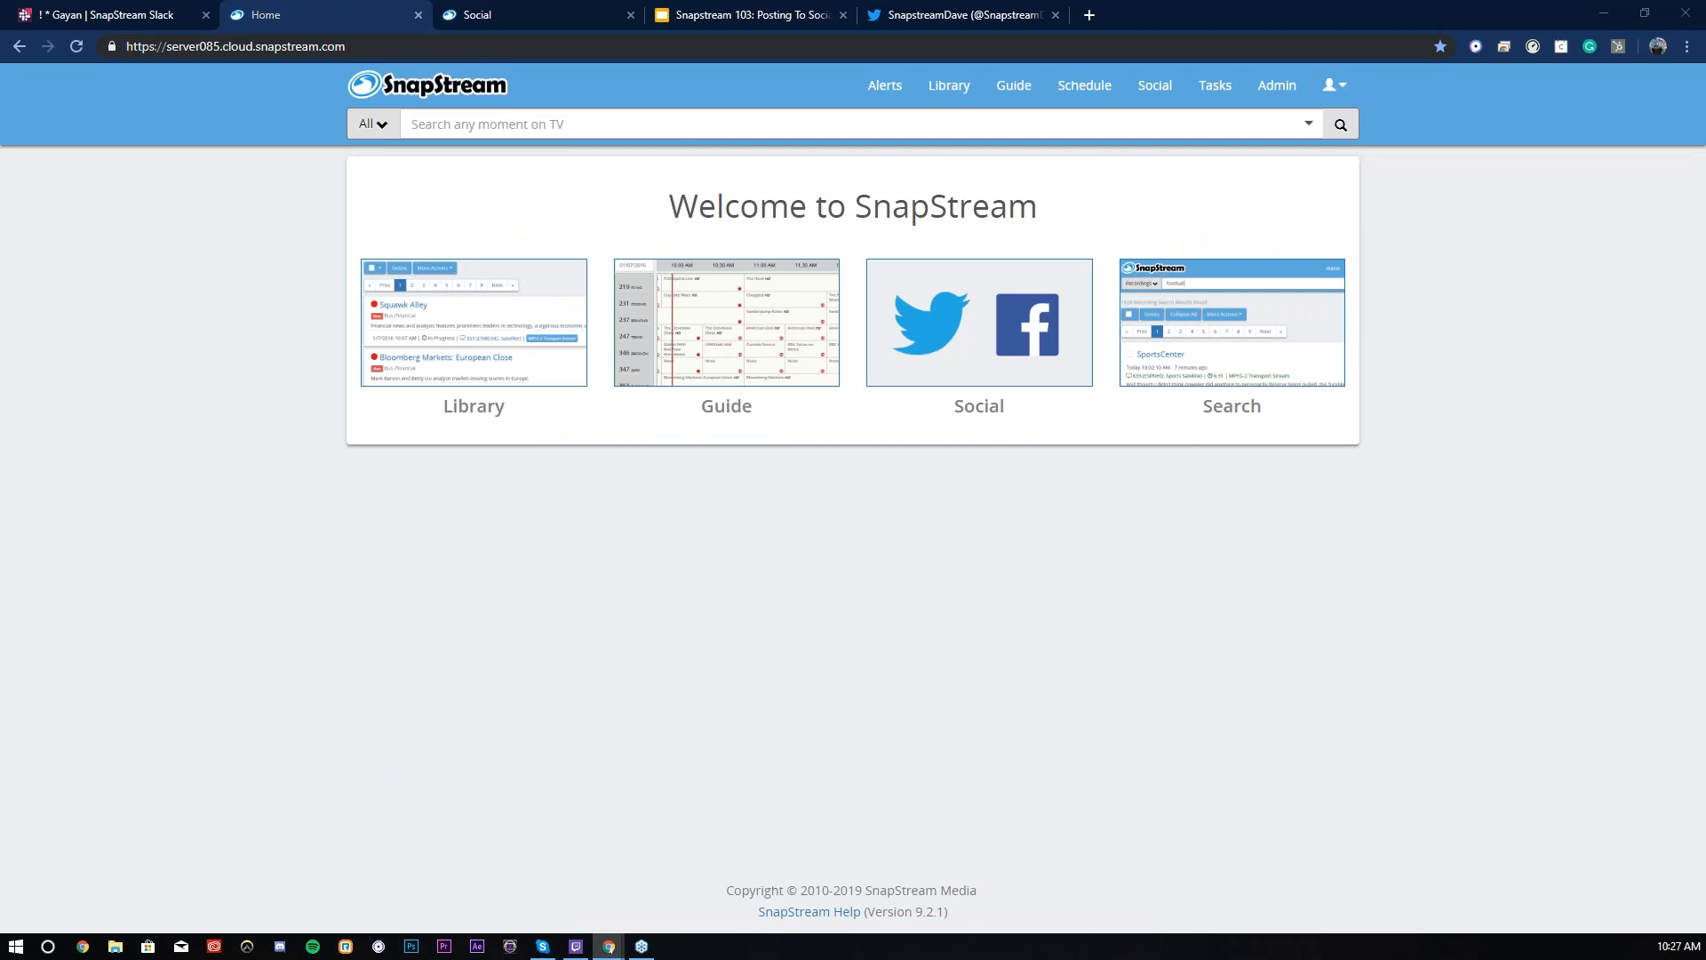
click(409, 347)
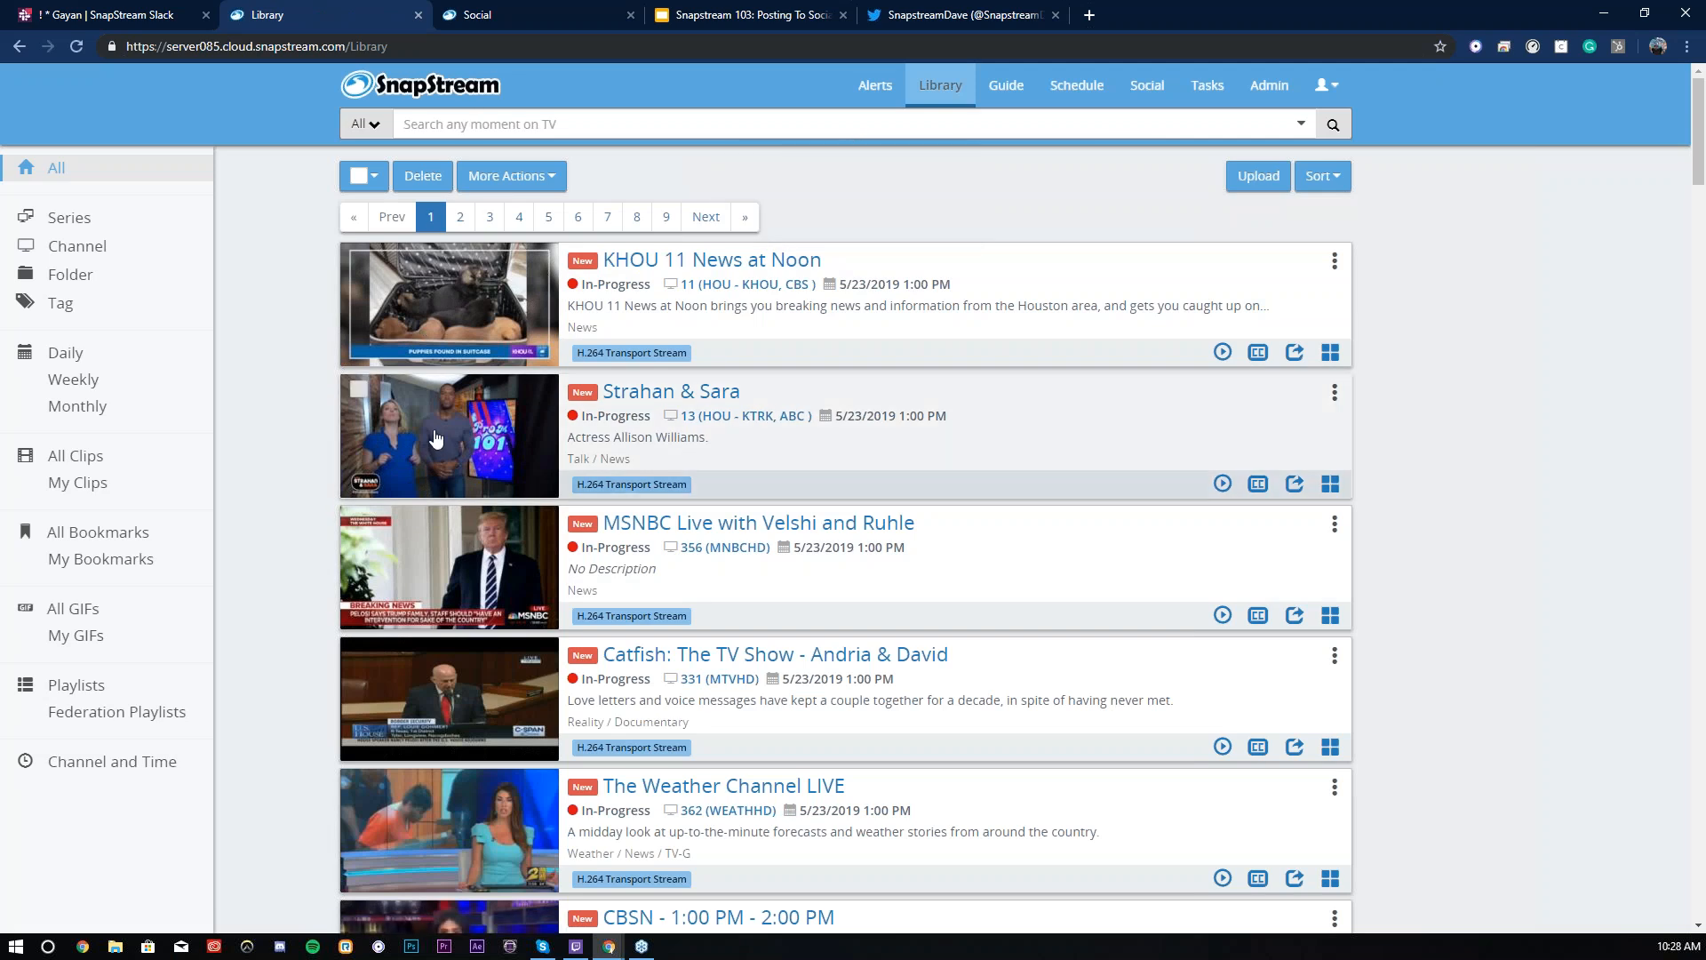
click(436, 442)
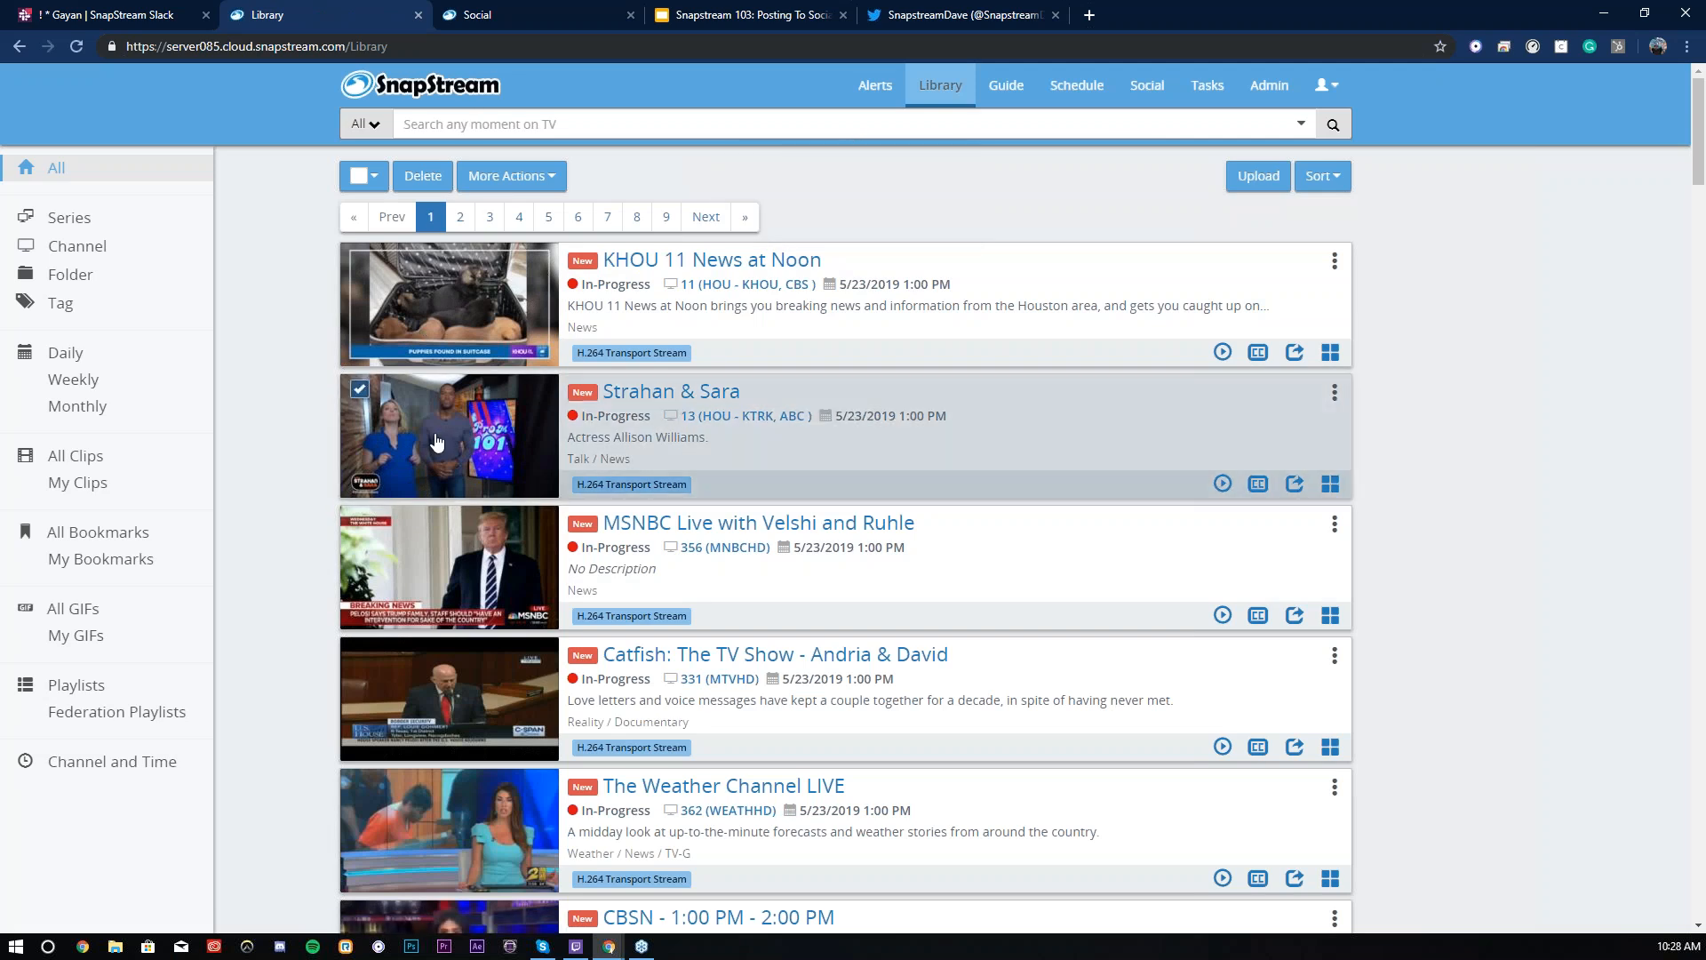
click(629, 412)
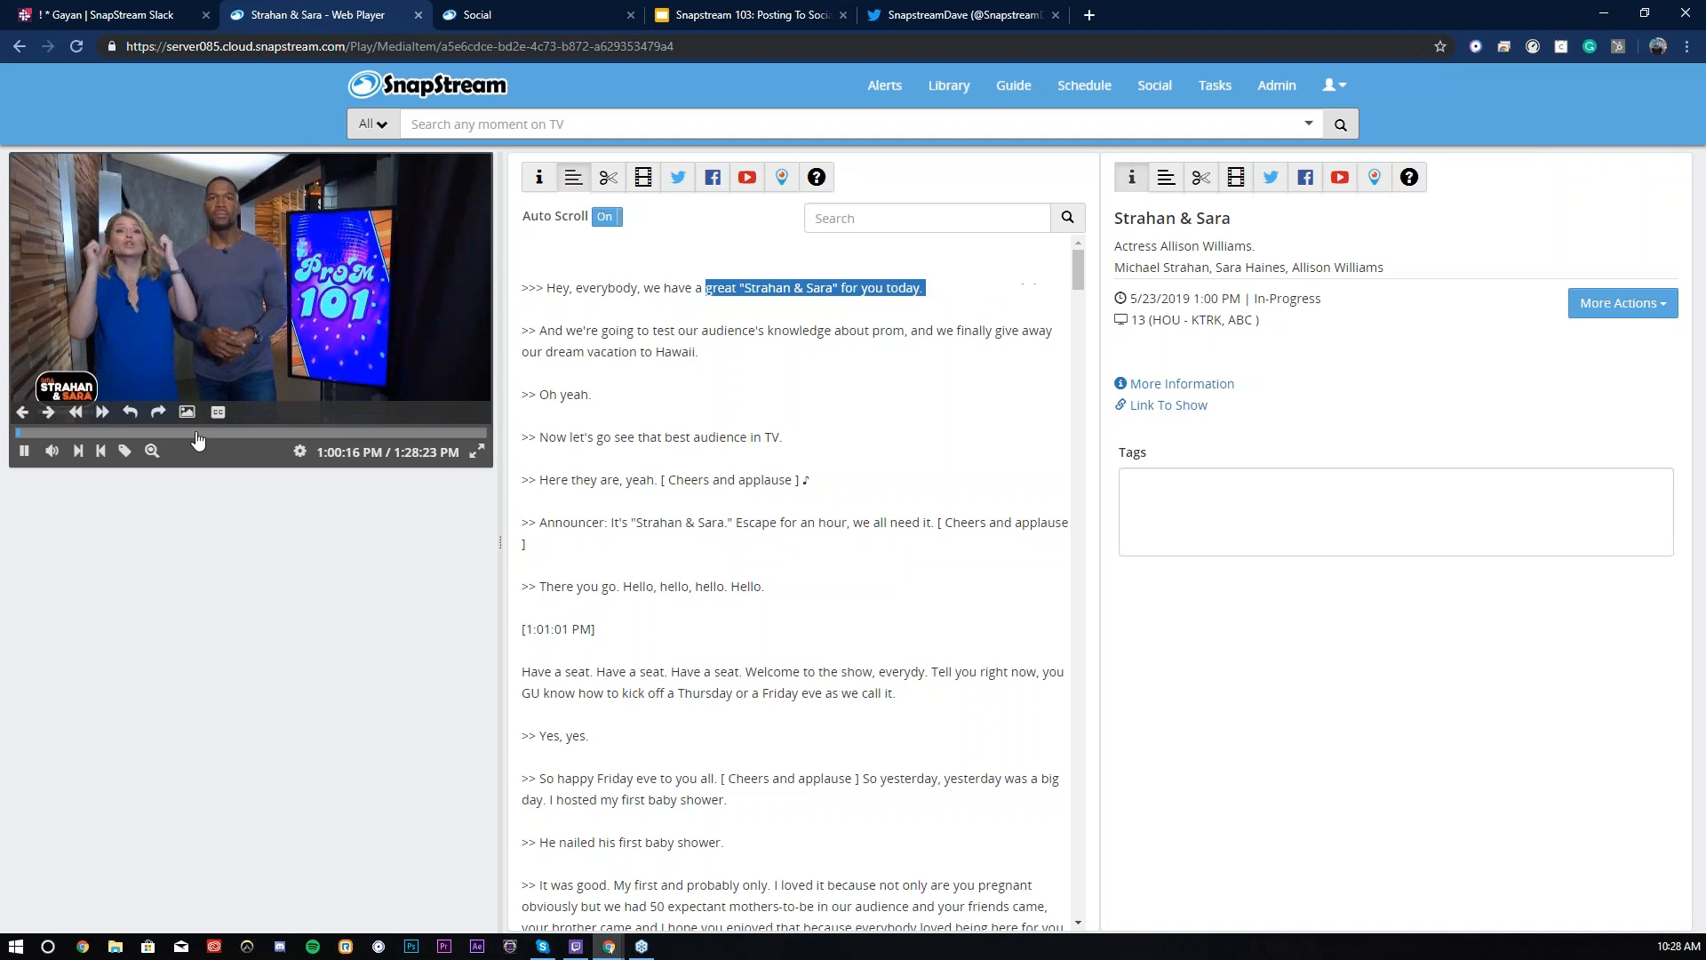
Jump the recording to about 1:10:35 PM and pause it at about 1:10:38 PM.
click(197, 433)
click(192, 434)
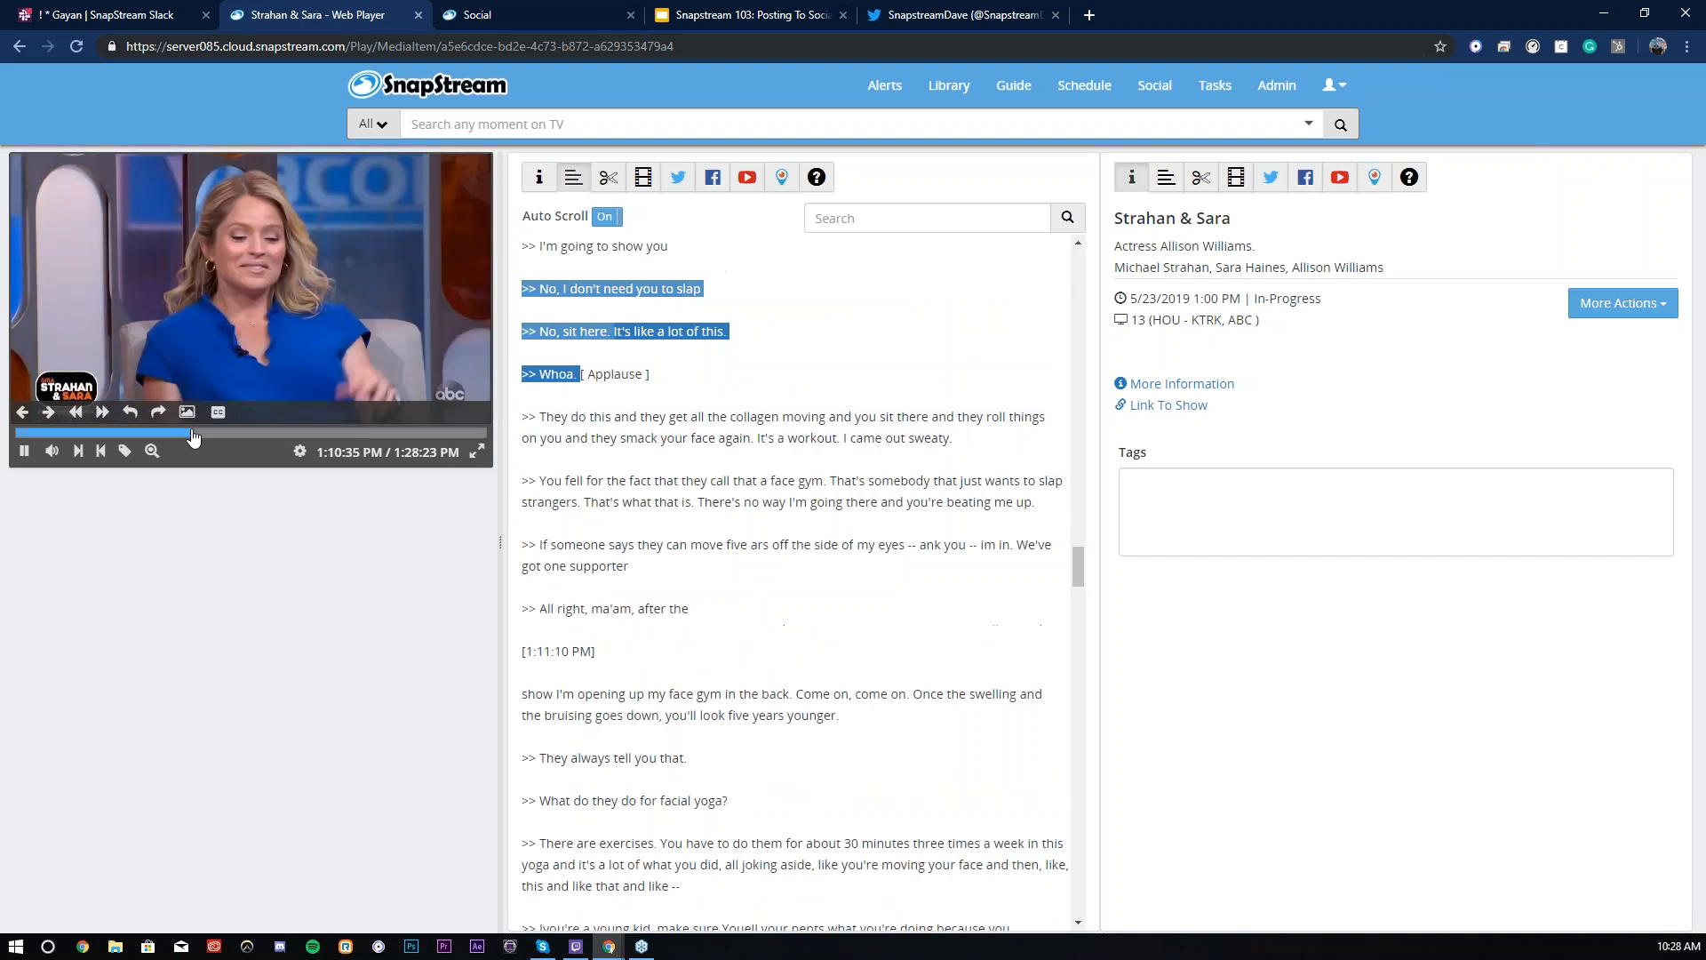
click(233, 312)
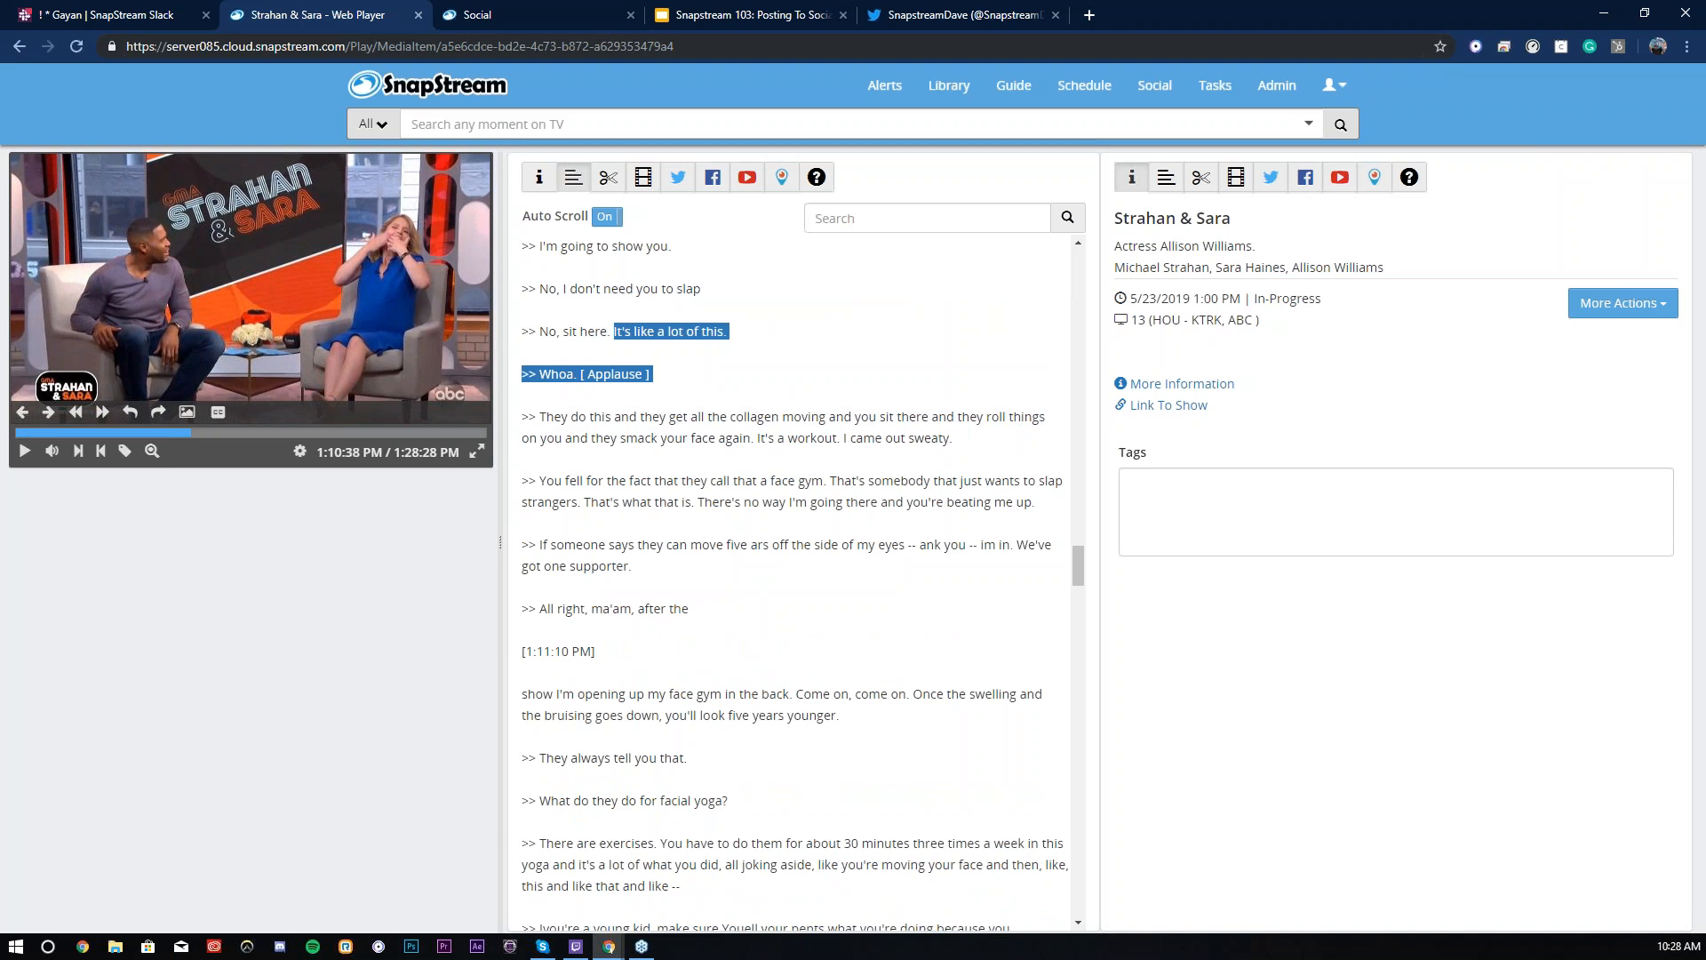
Start a tweet with the paused frame as its image, using the SnapstreamDave account.
click(1272, 178)
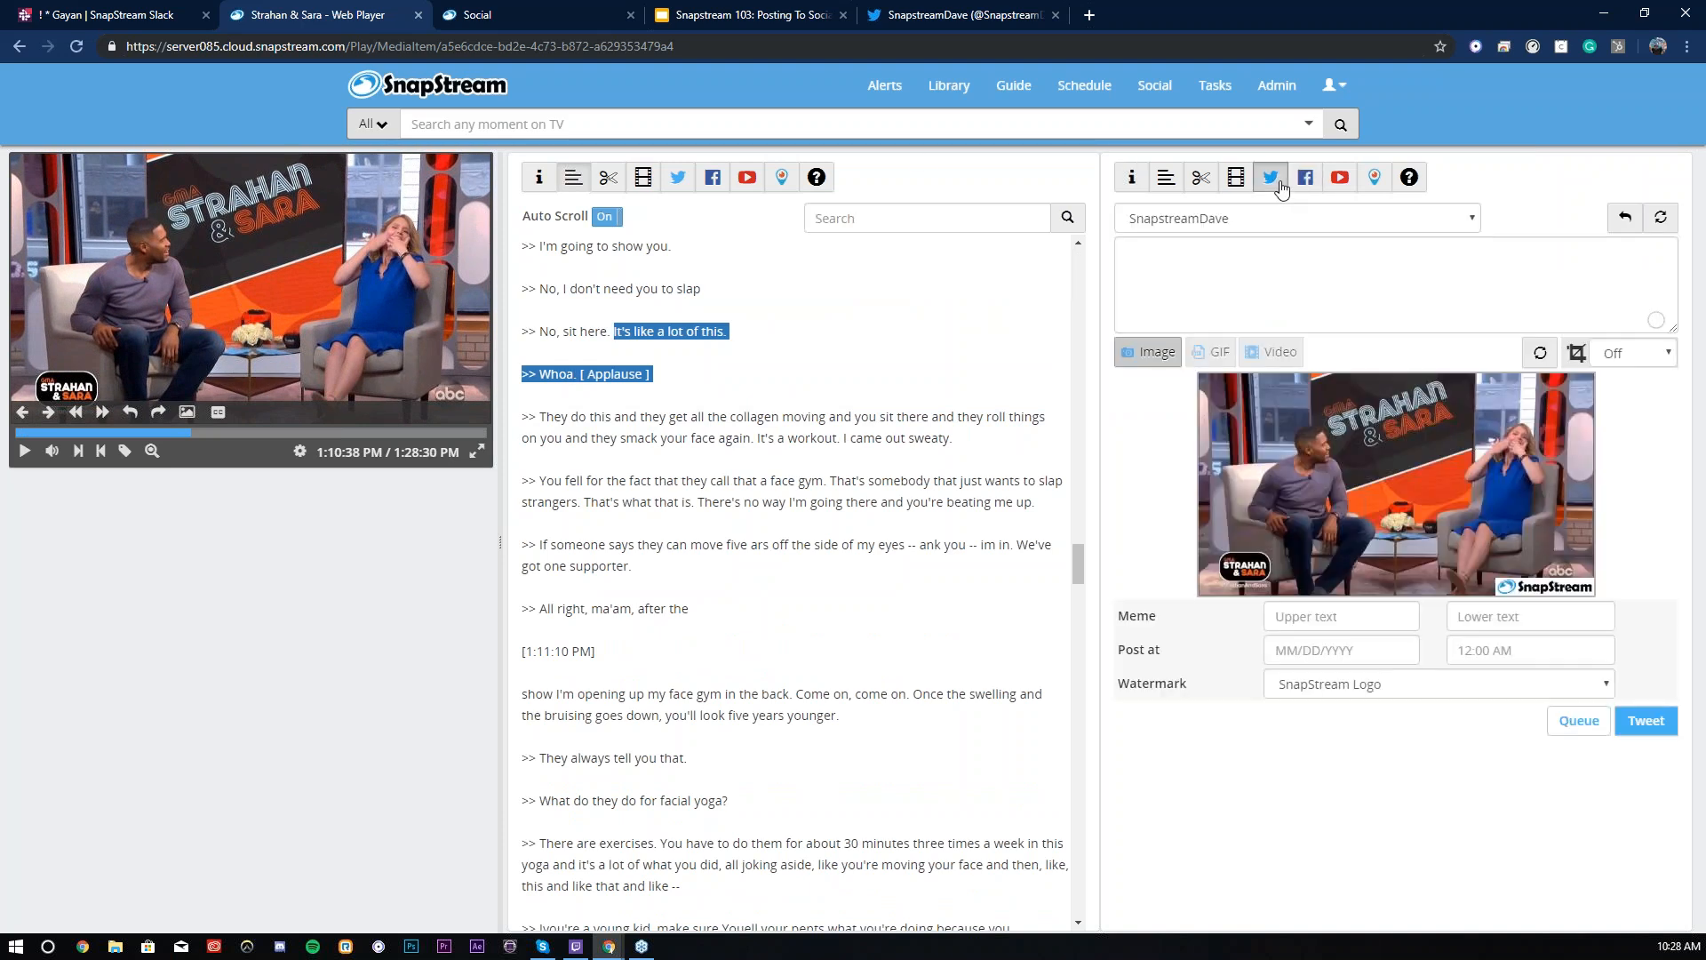
click(1201, 222)
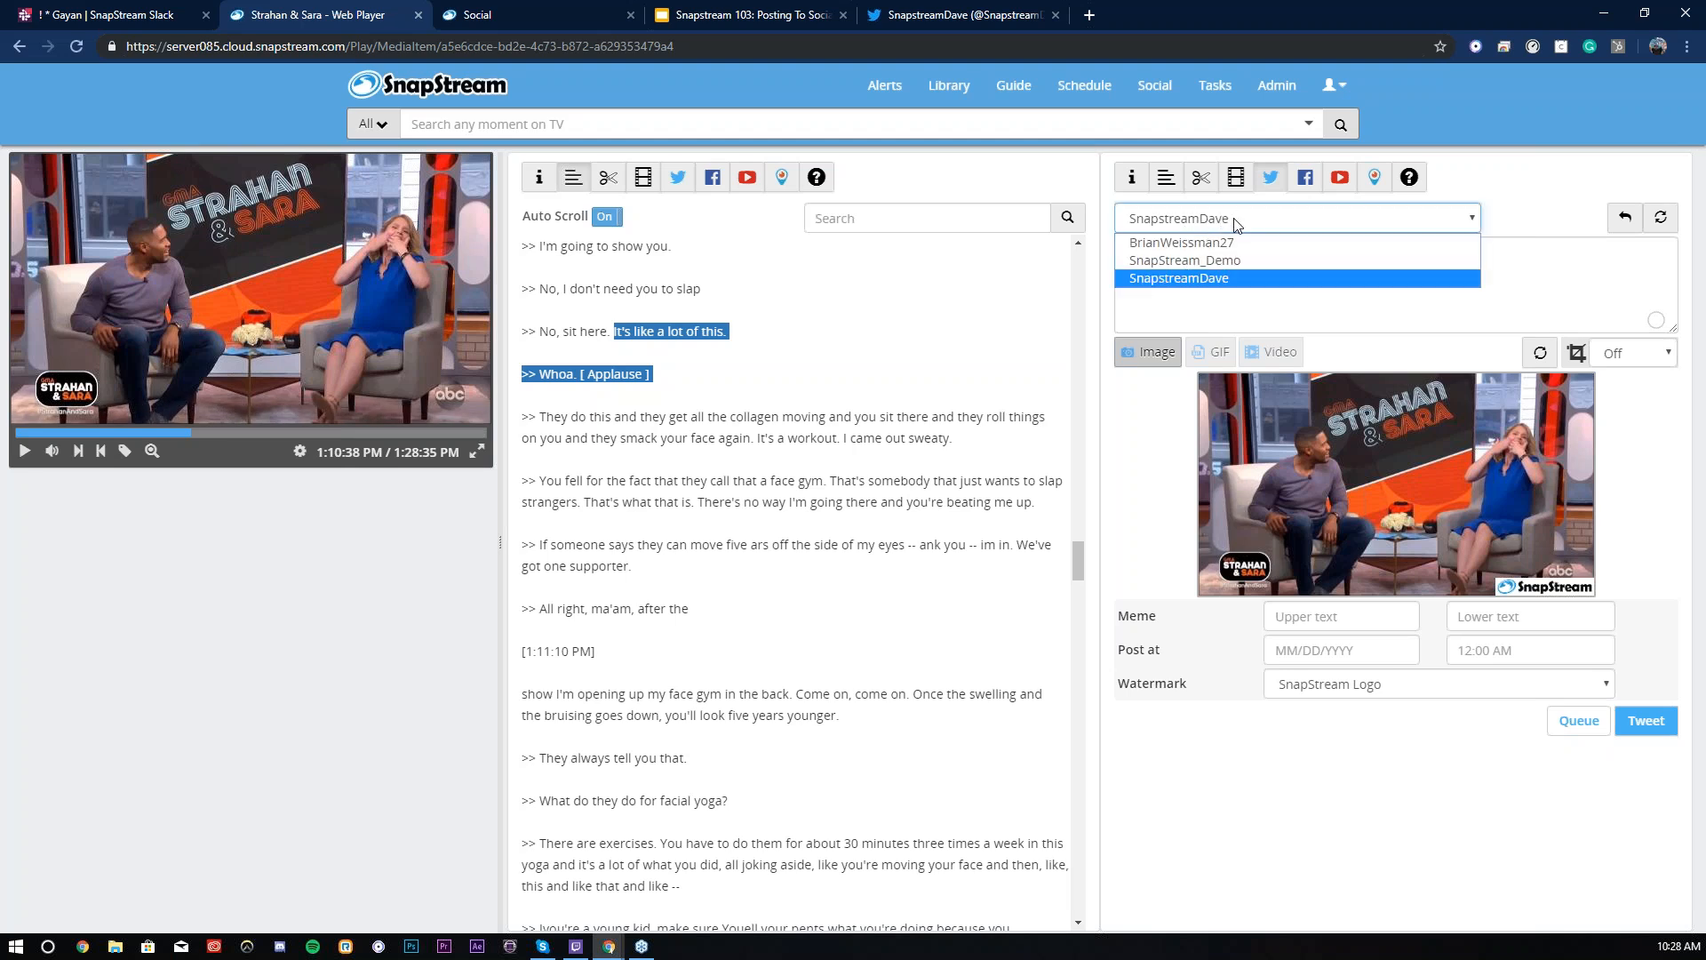
click(1166, 280)
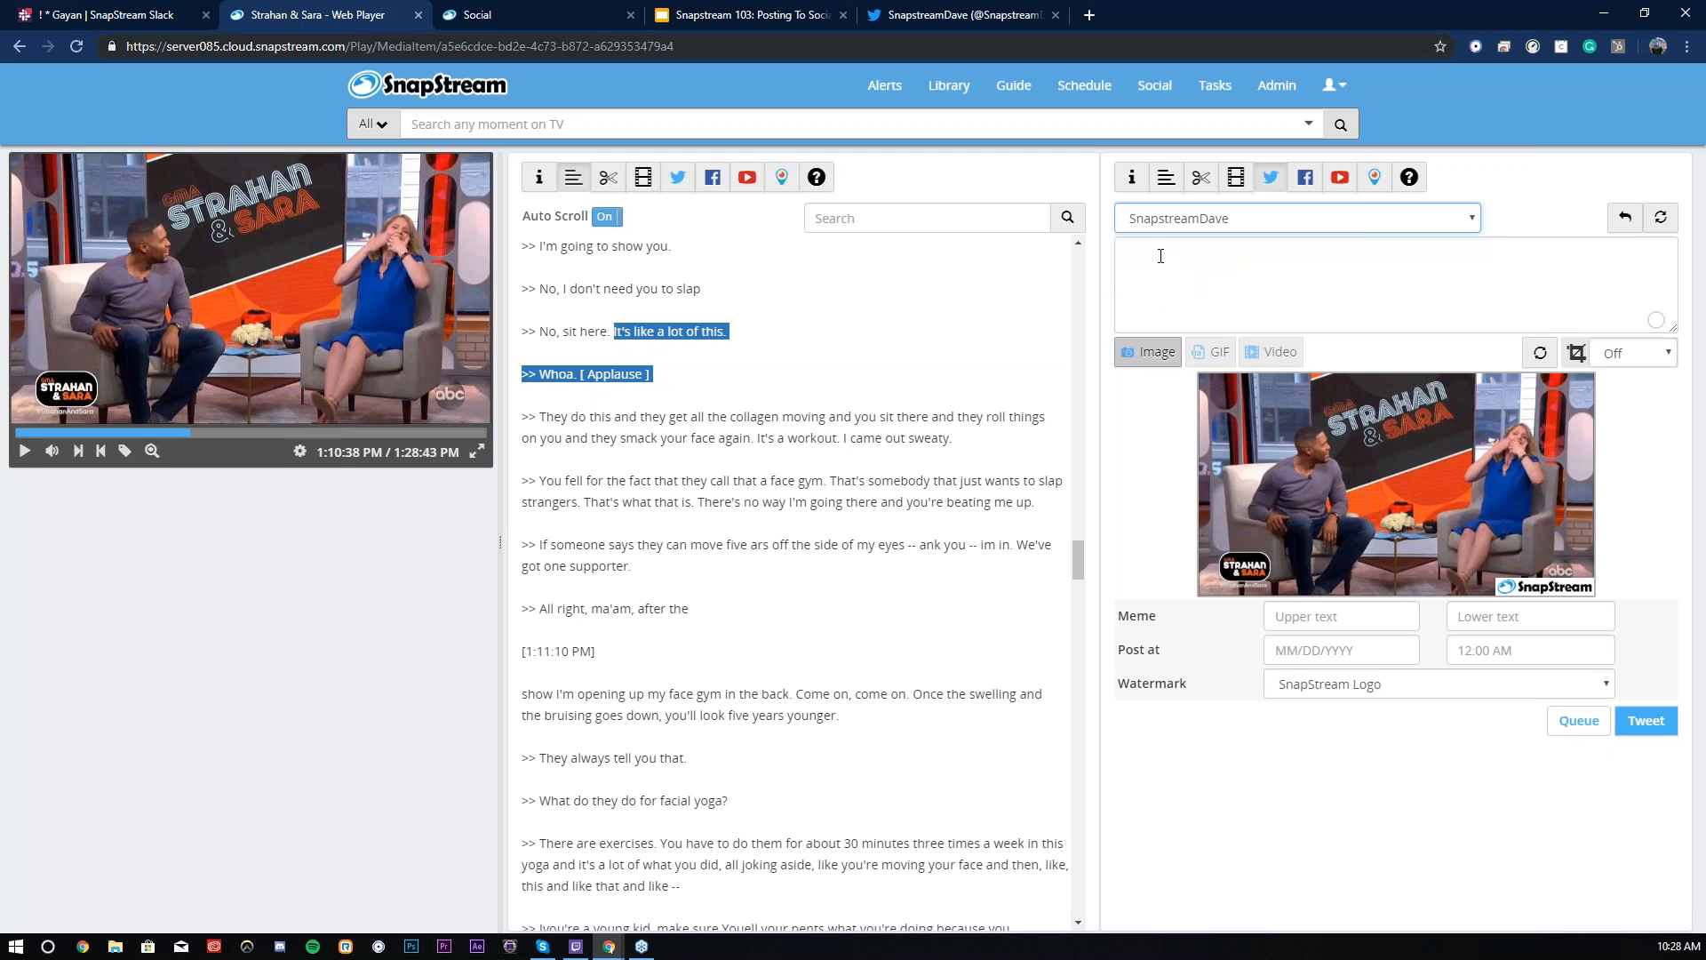
Write the tweet text "Strahan to And Sara #myfavshow".
click(1168, 277)
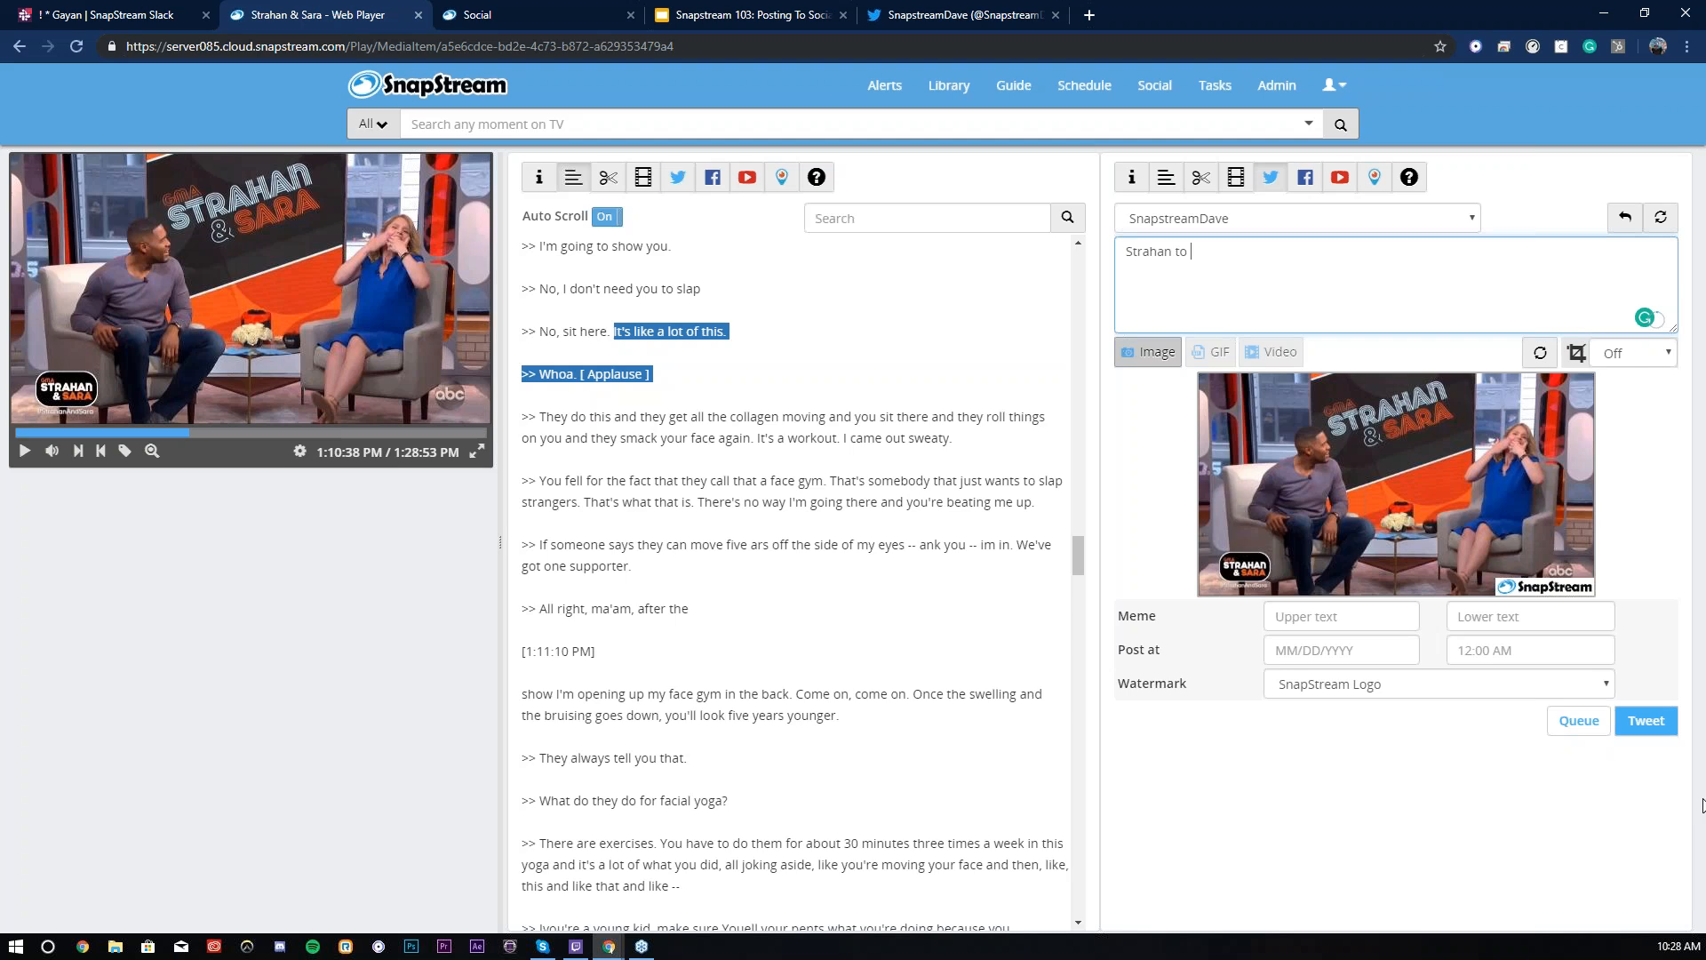
text(@md)
key(BackSpace)
key(BackSpace)
key(BackSpace)
text(nd Sara)
text(#myfavshow)
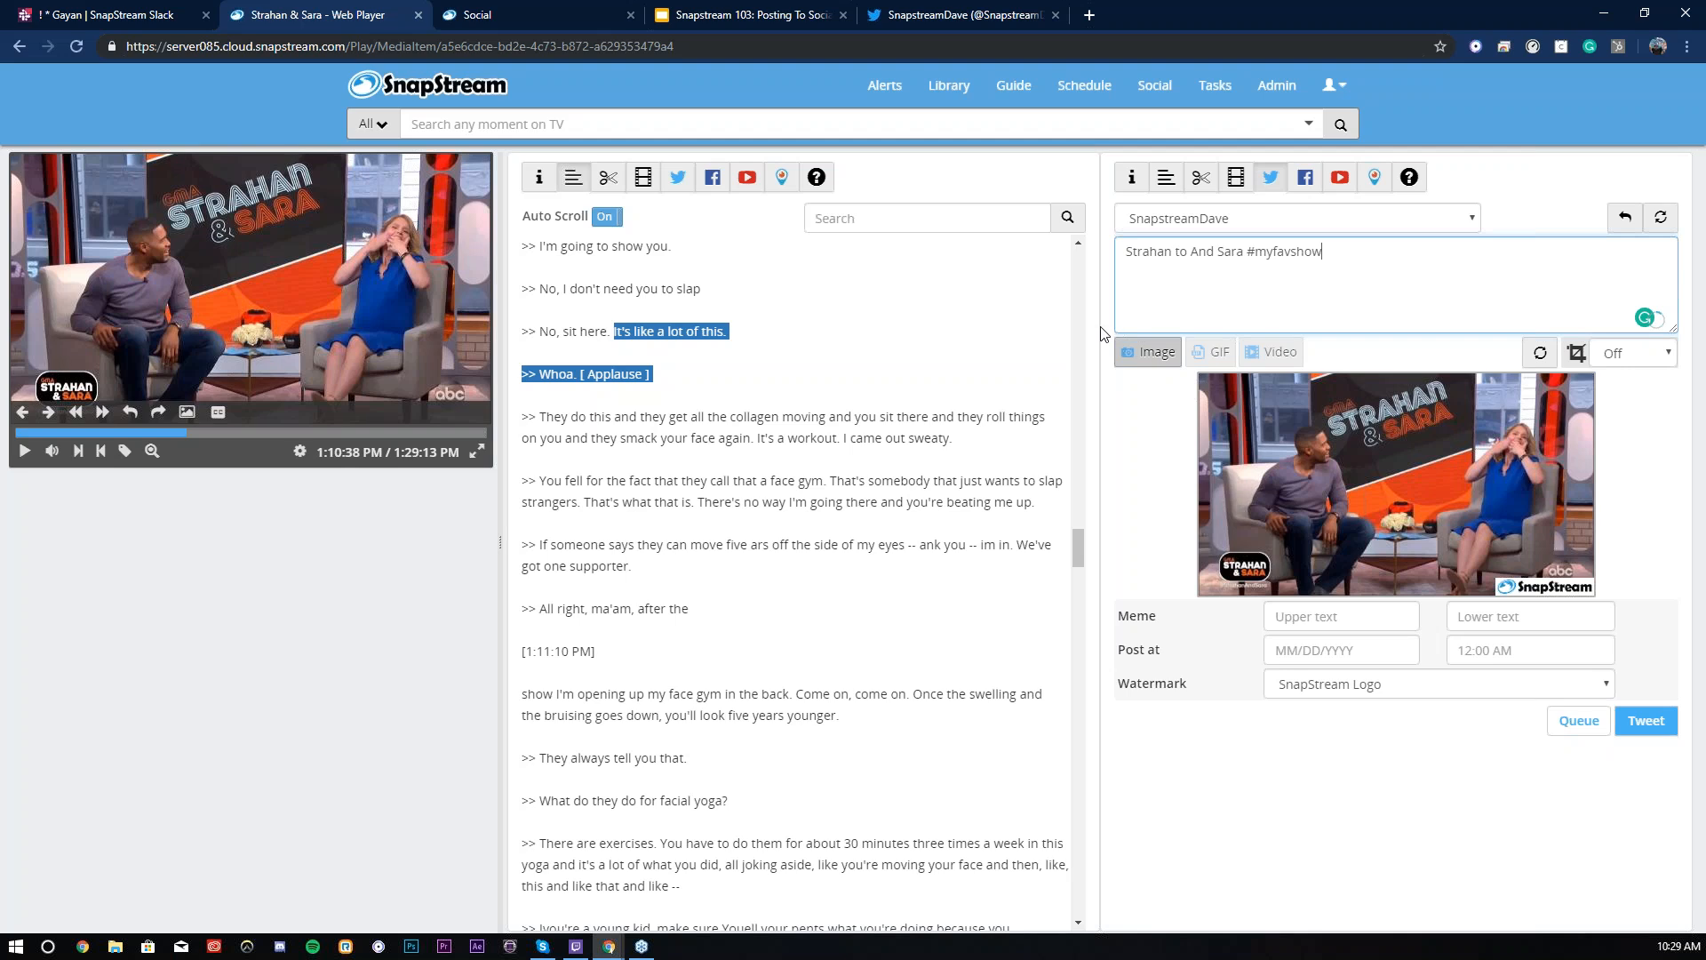
Add meme text to the tweet image, with "My Fav" as the upper text and "Show" as the lower text.
click(1328, 621)
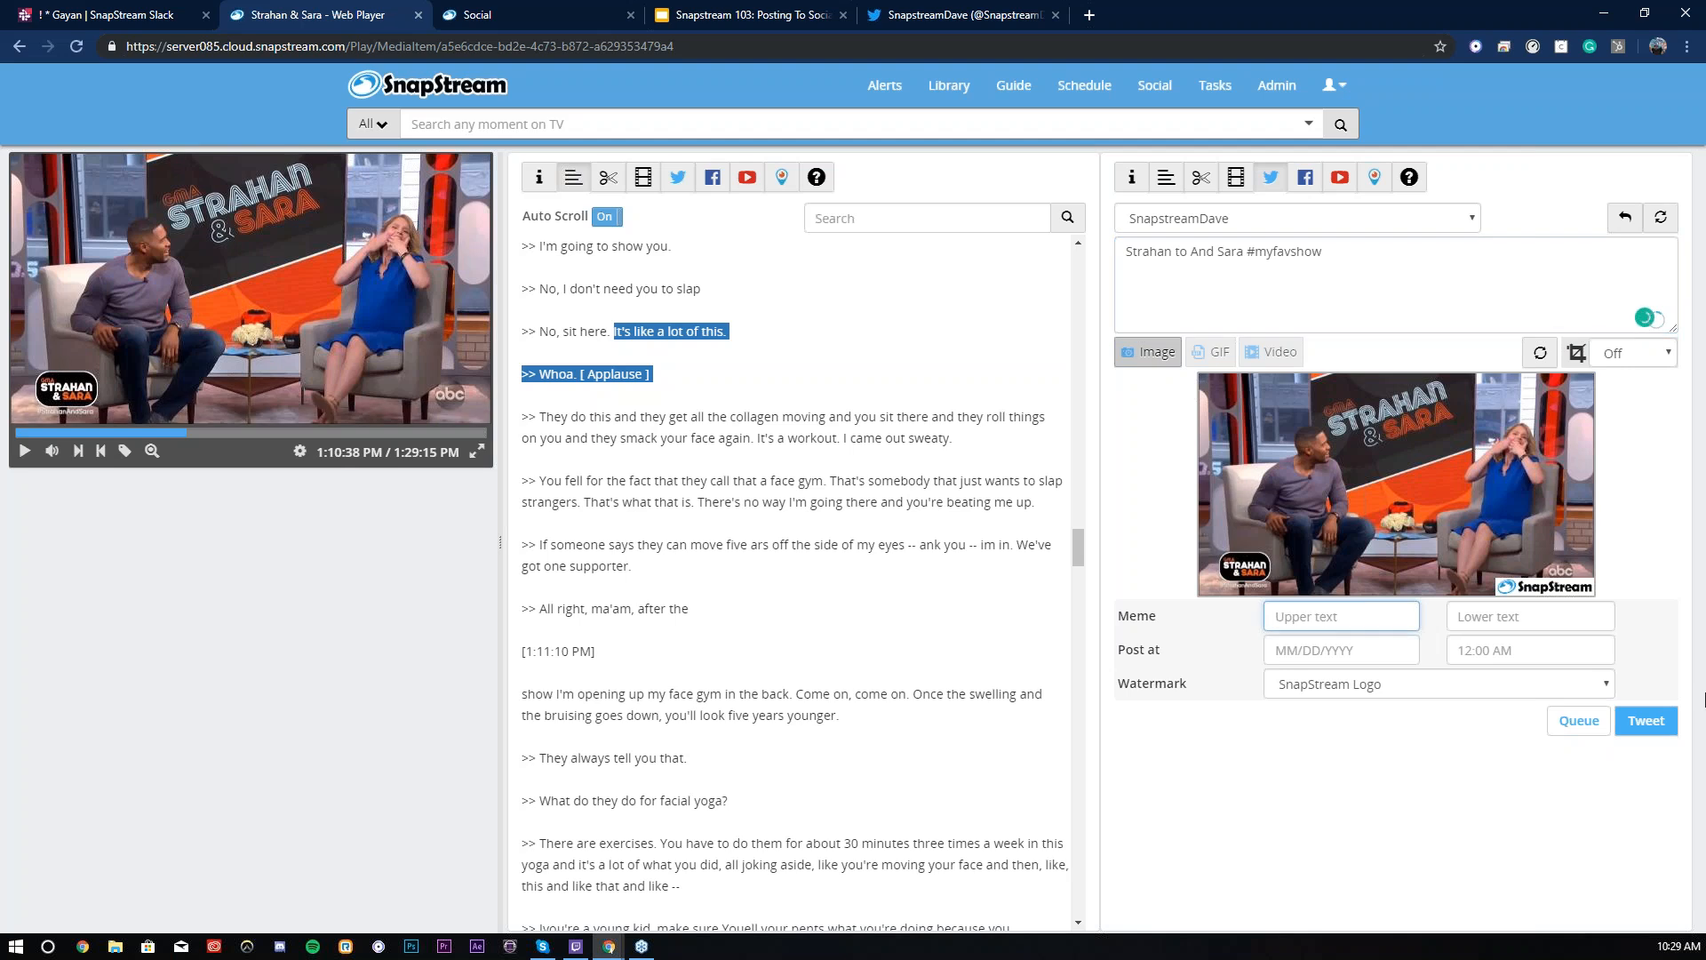
text(It)
key(BackSpace)
key(BackSpace)
text(My Fav)
key(Tab)
text(S)
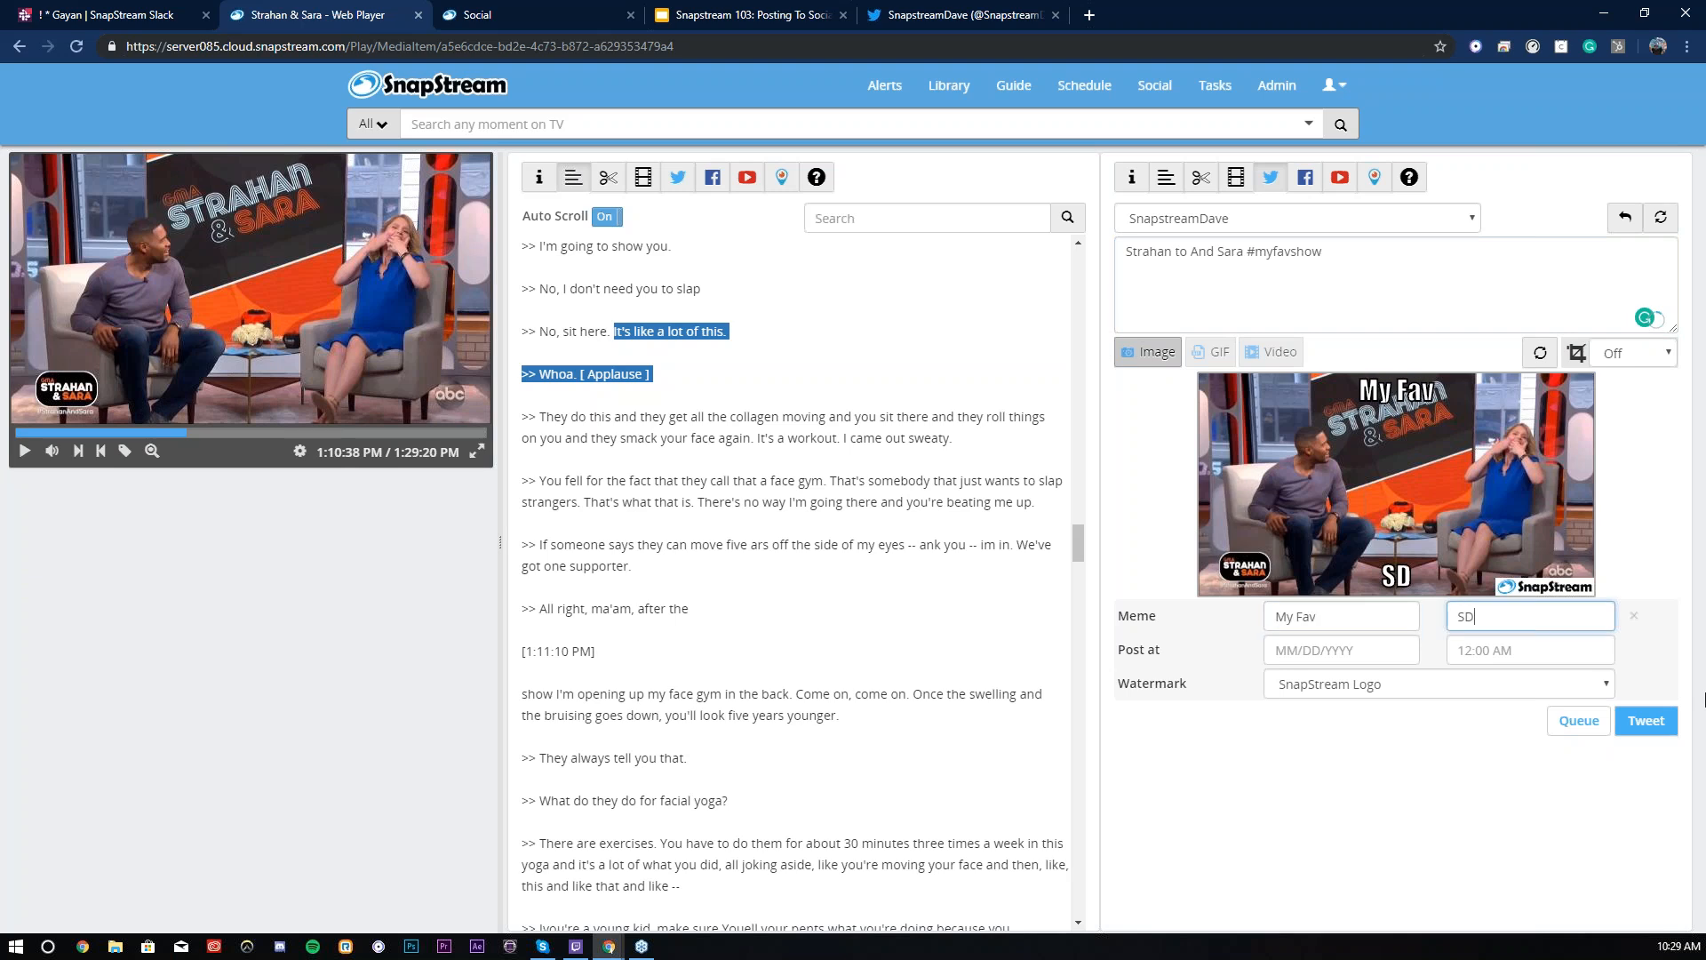
text(how)
click(1705, 694)
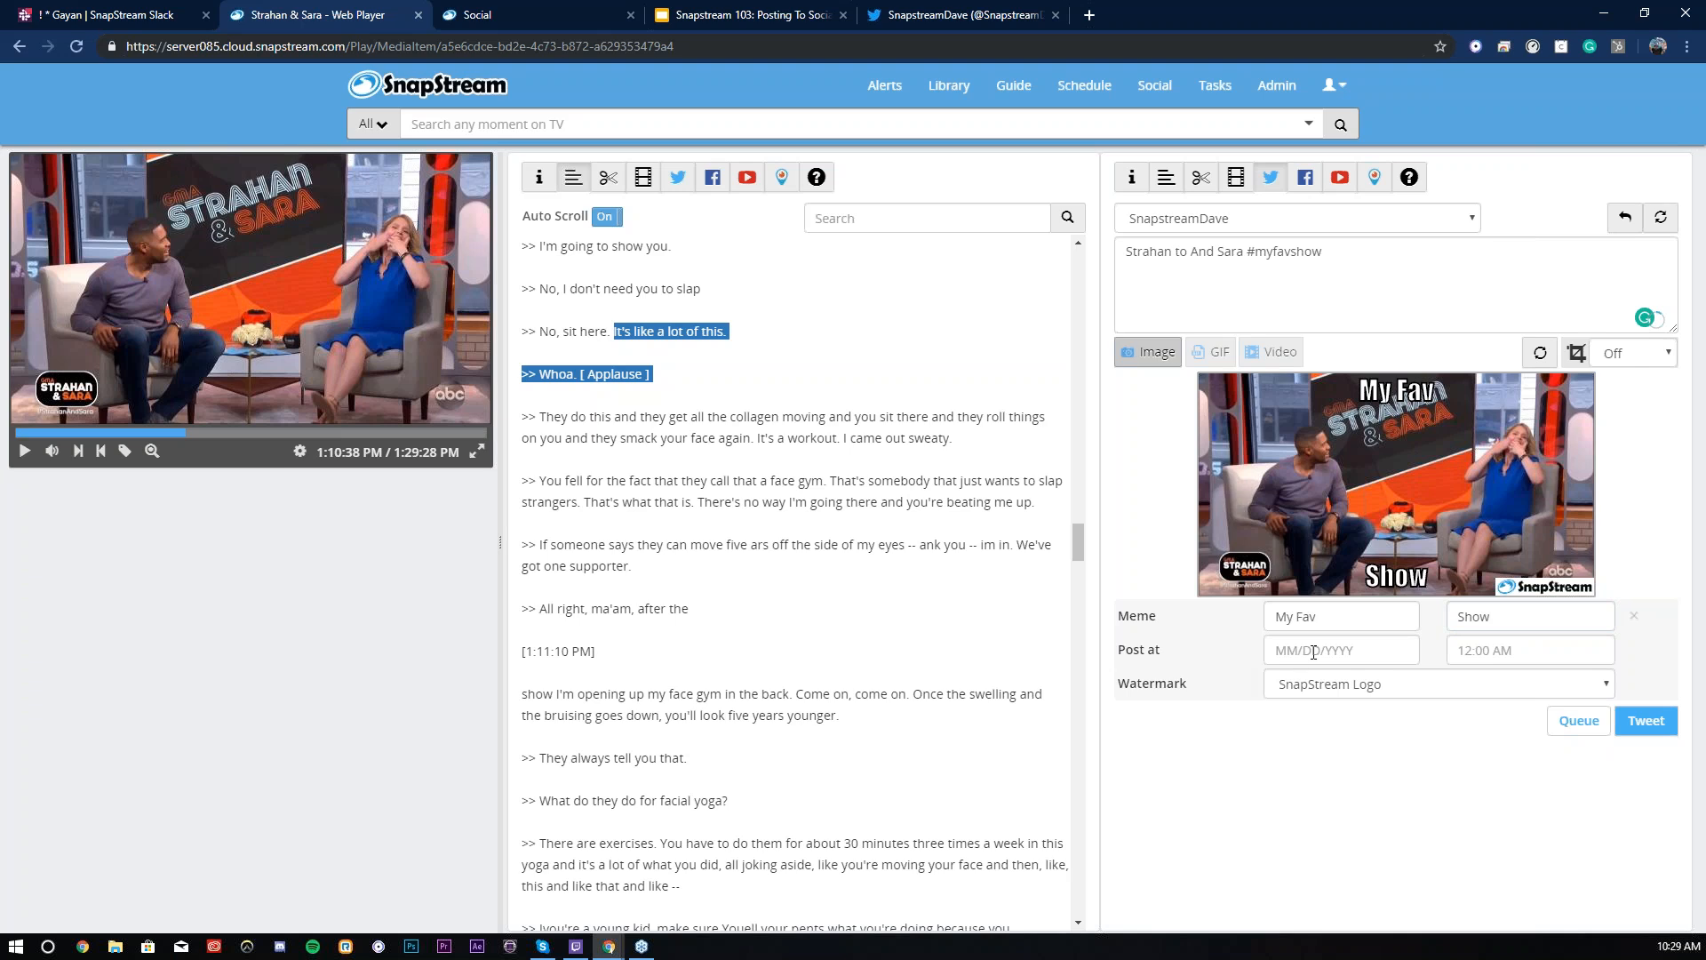
Choose the SnapStream Logo watermark and crop the tweet image to Square, shifting the crop area slightly toward the woman.
click(1333, 685)
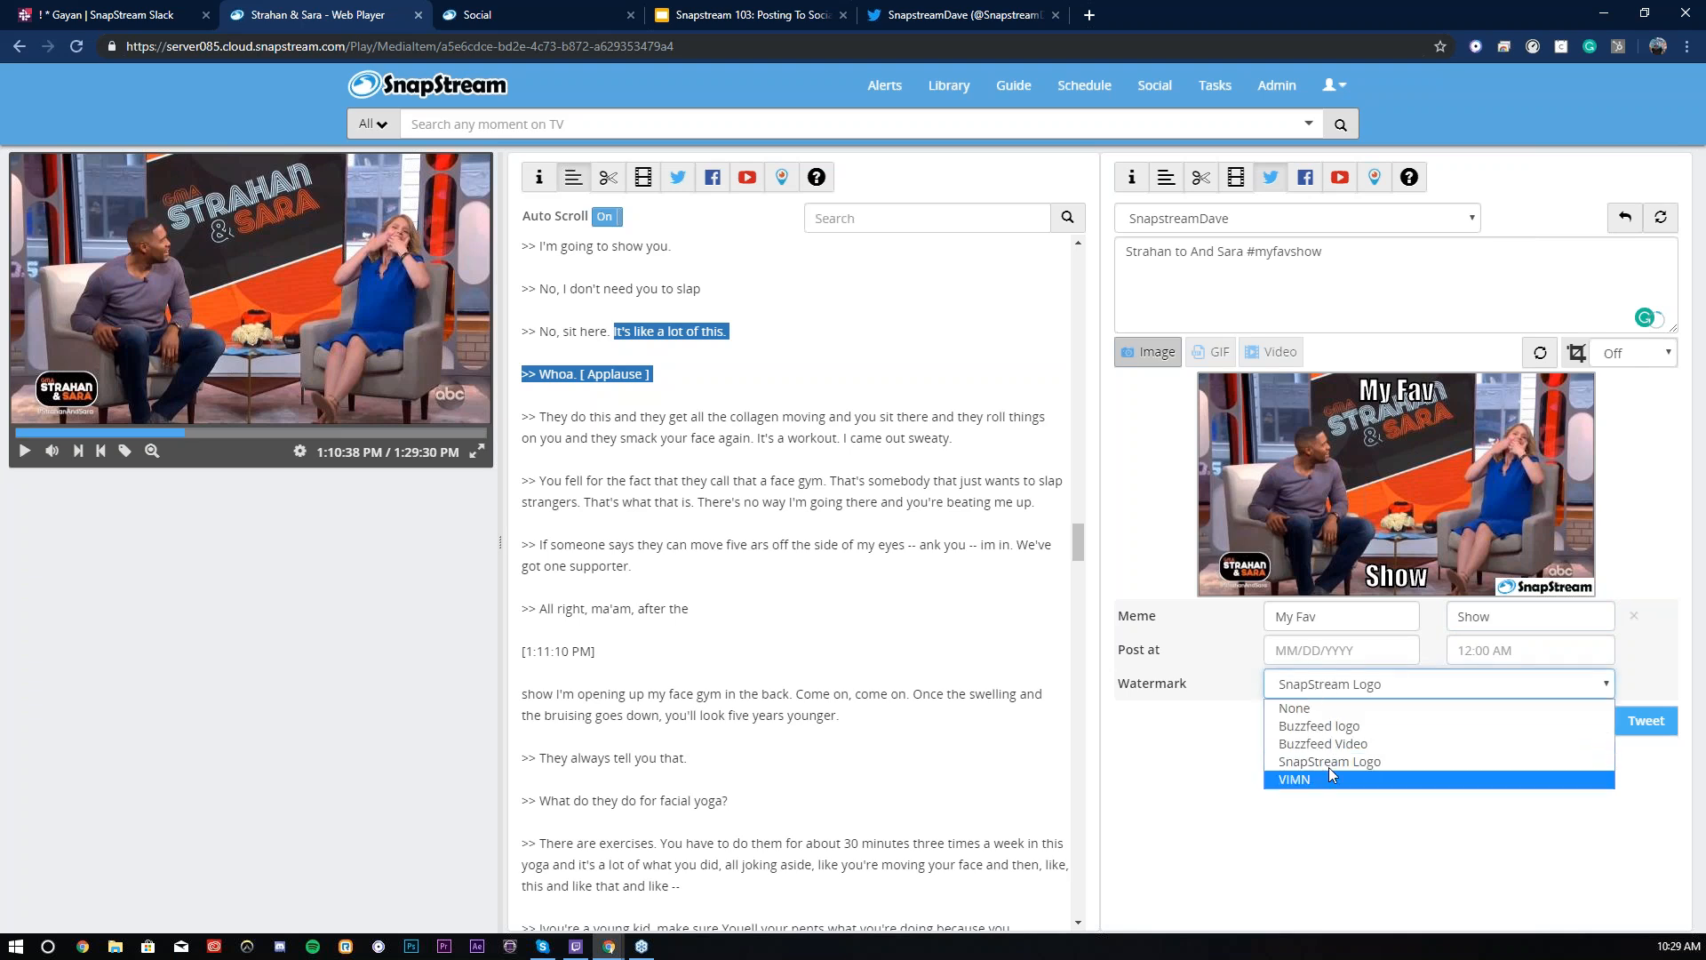
click(1331, 762)
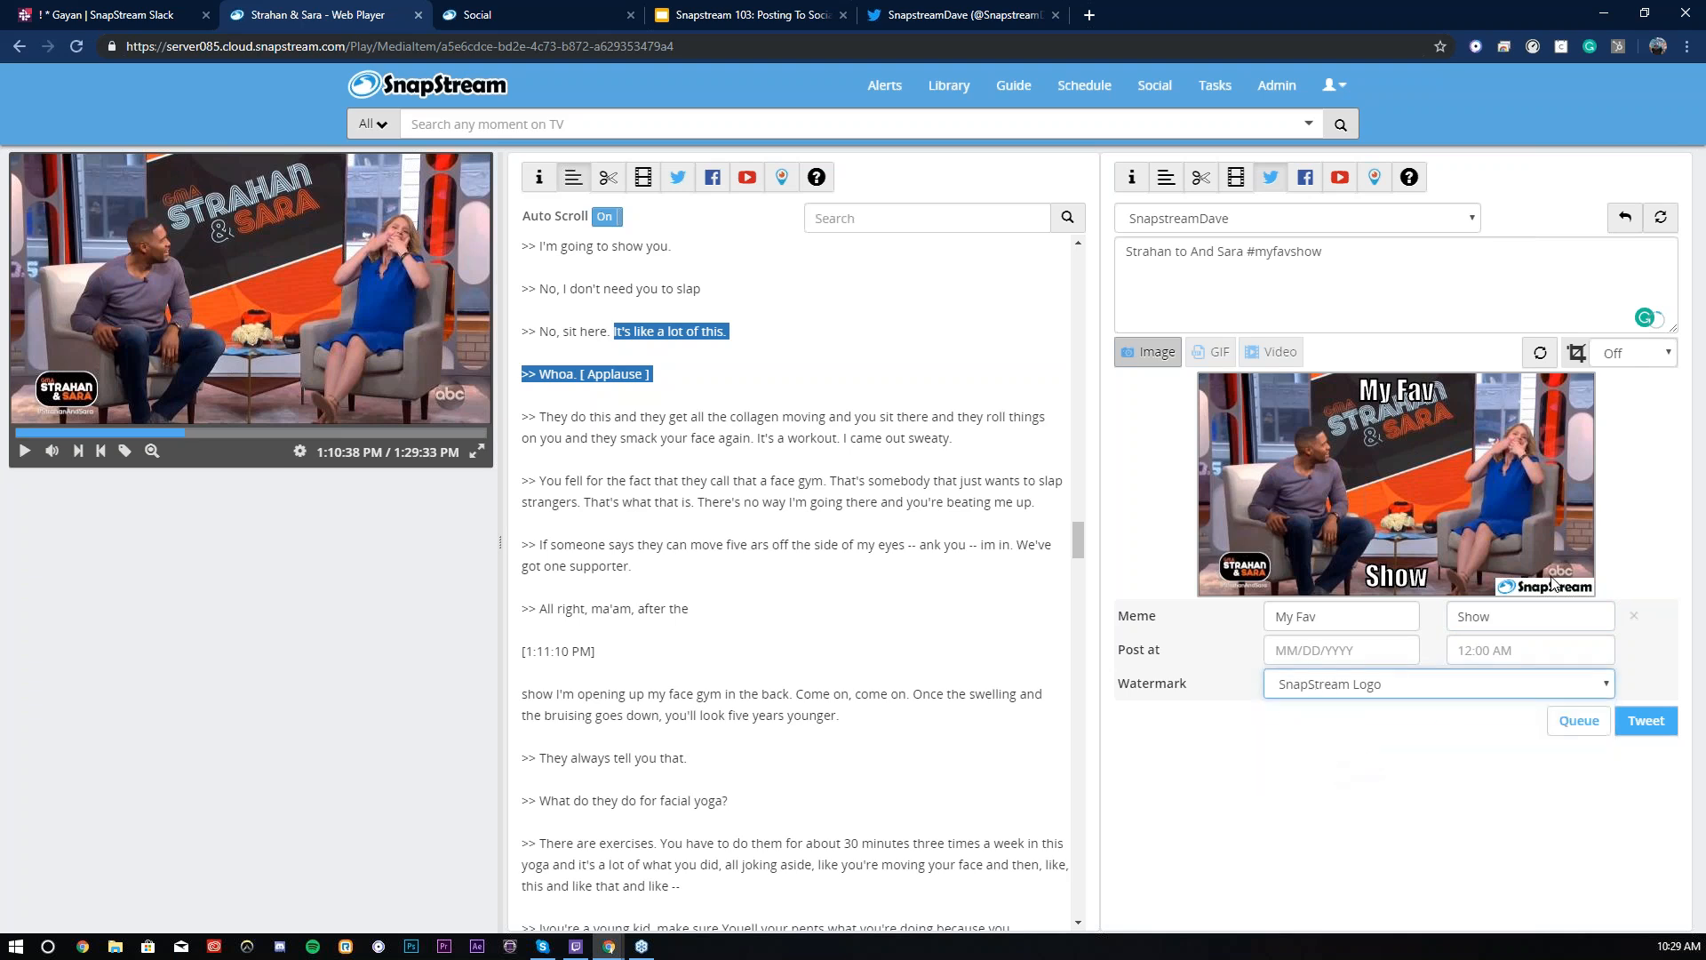
click(1579, 355)
click(1638, 357)
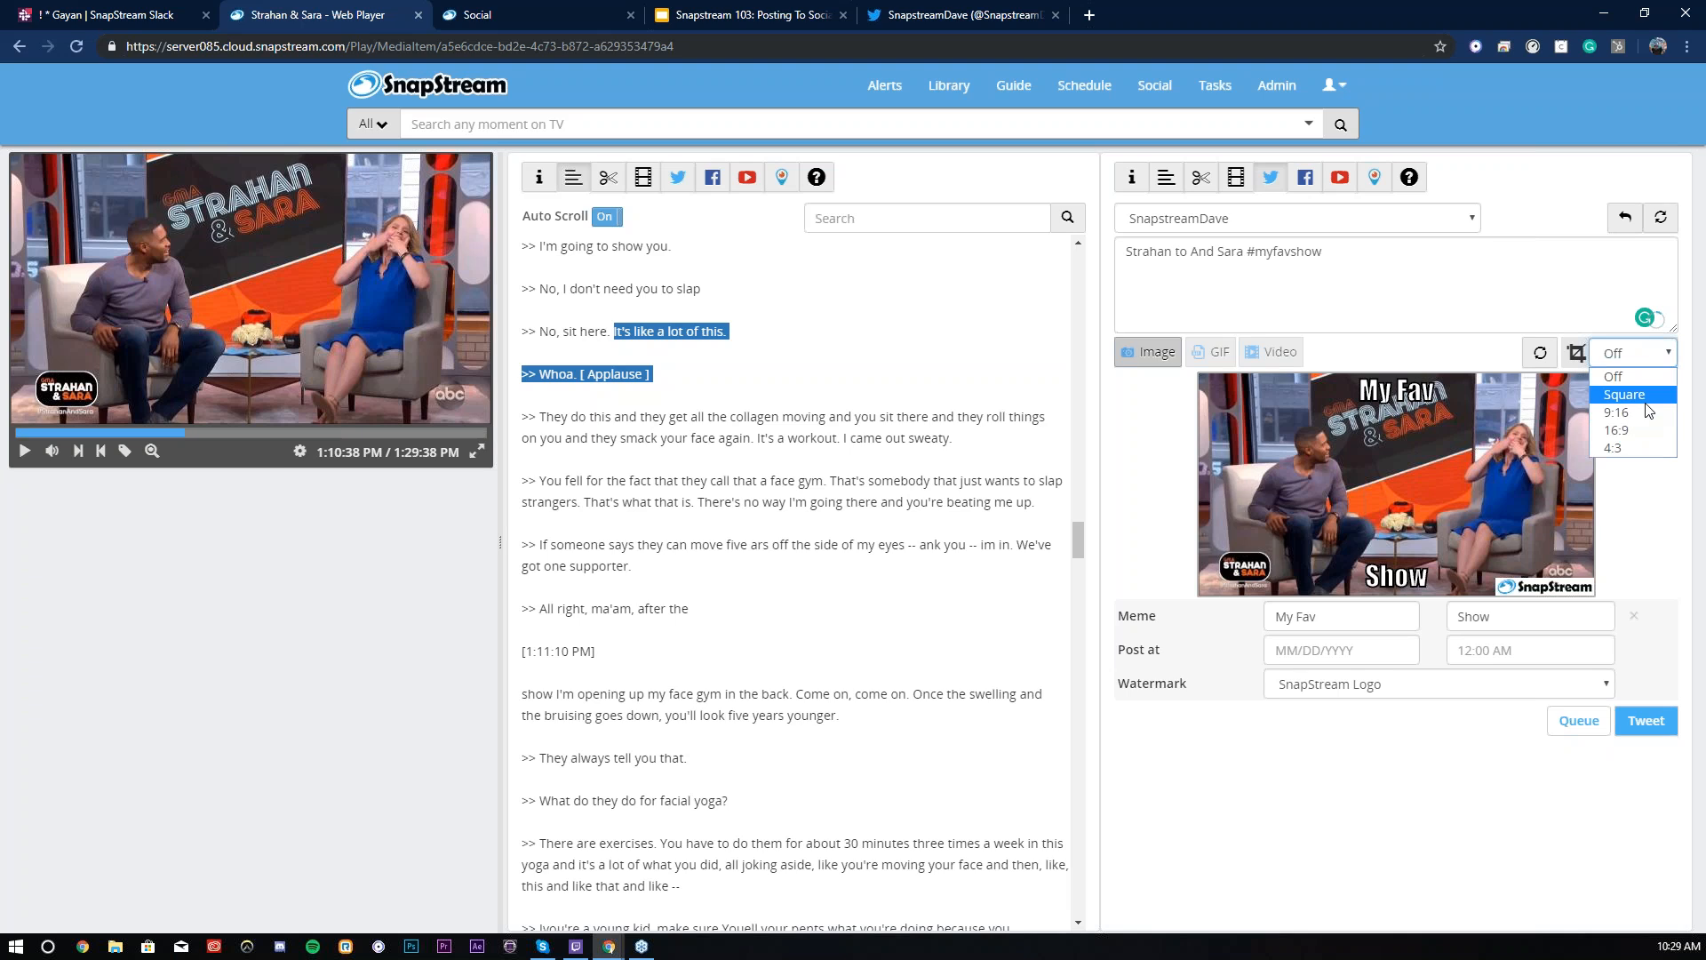
click(1625, 394)
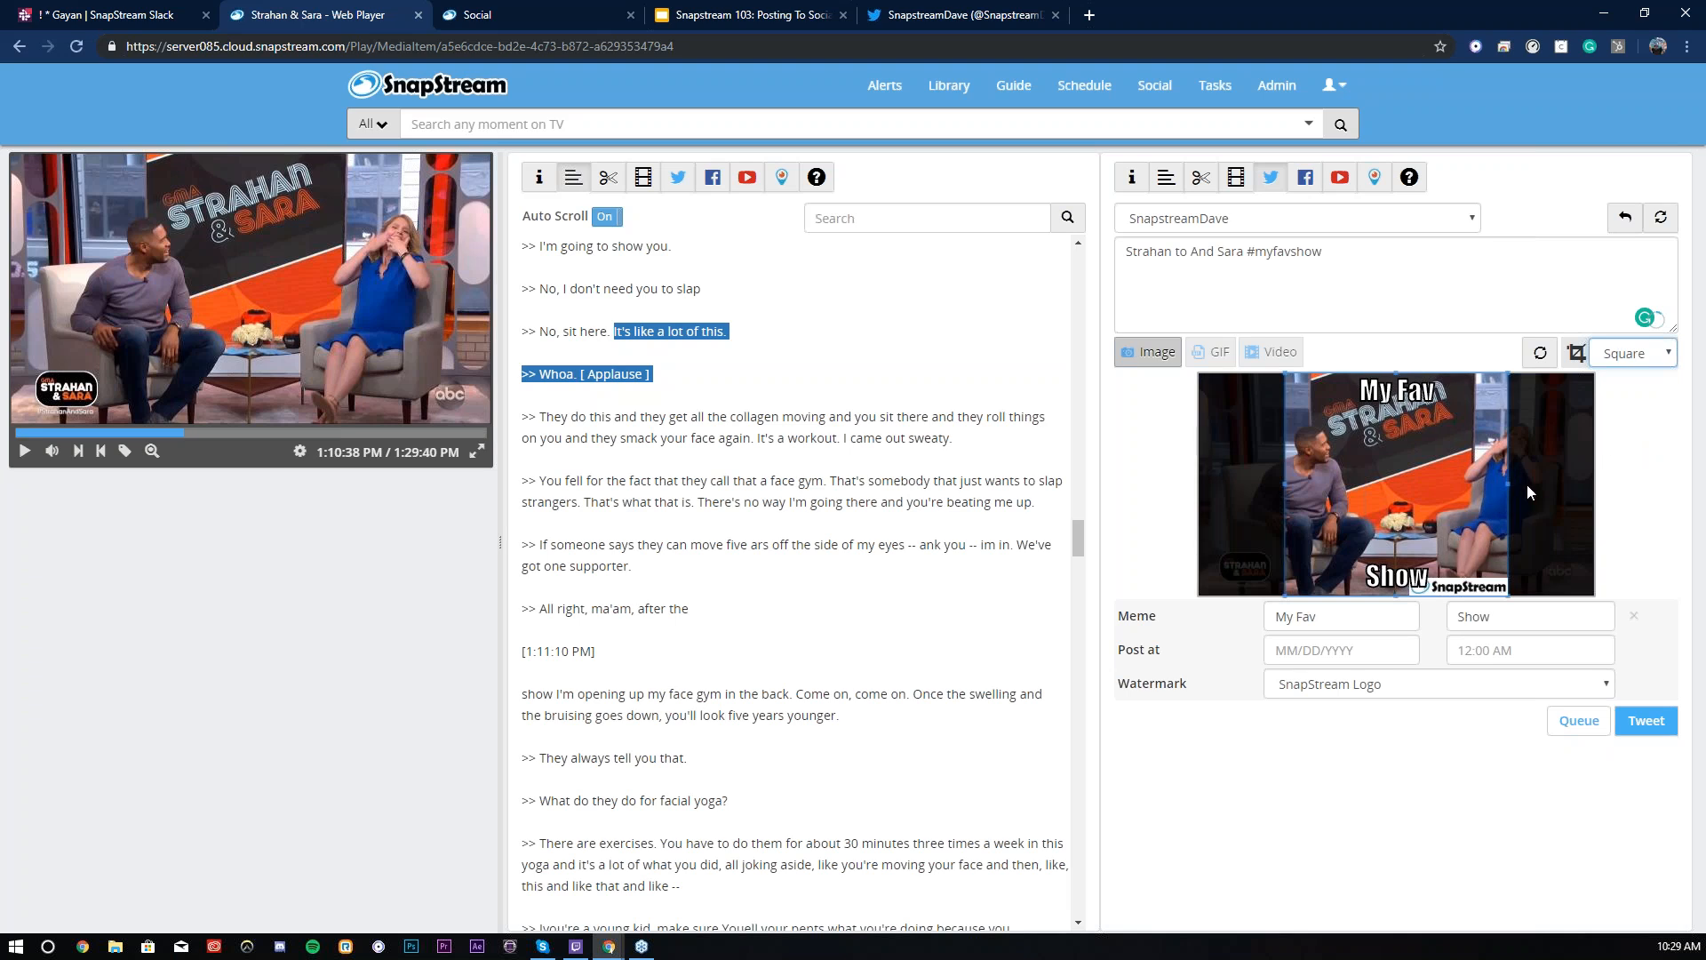
drag(1445, 484, 1345, 481)
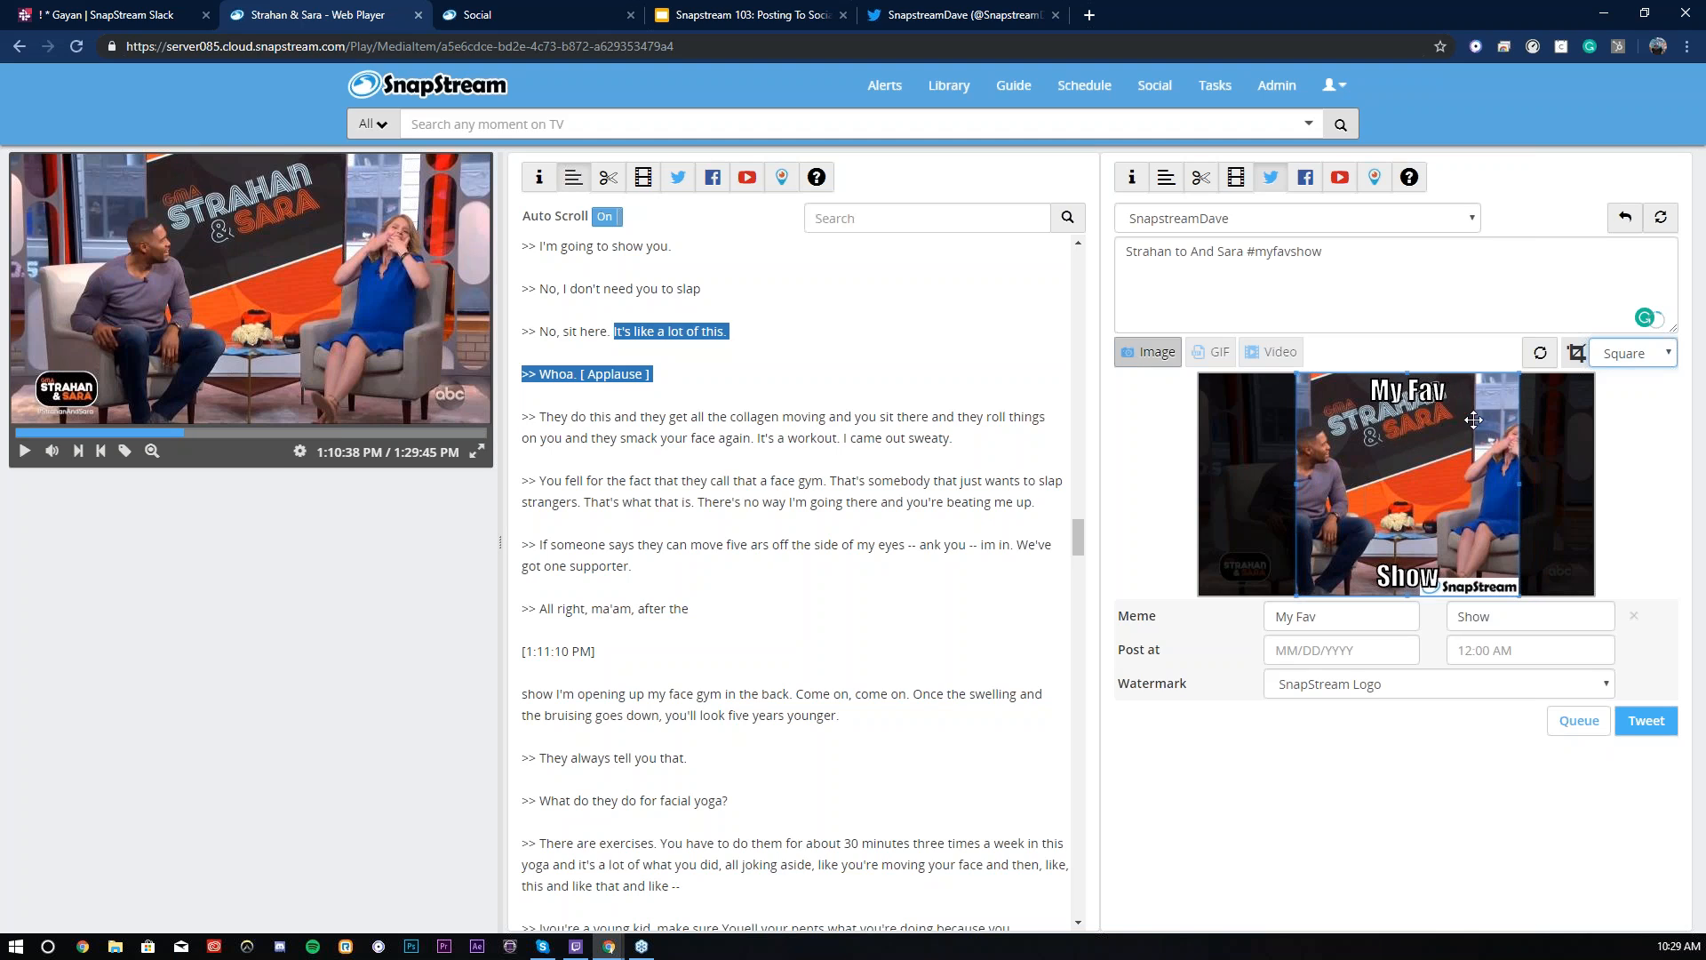
Move the recording to about 1:11:57 PM and refresh the tweet image with that frame.
mouse_move(304, 373)
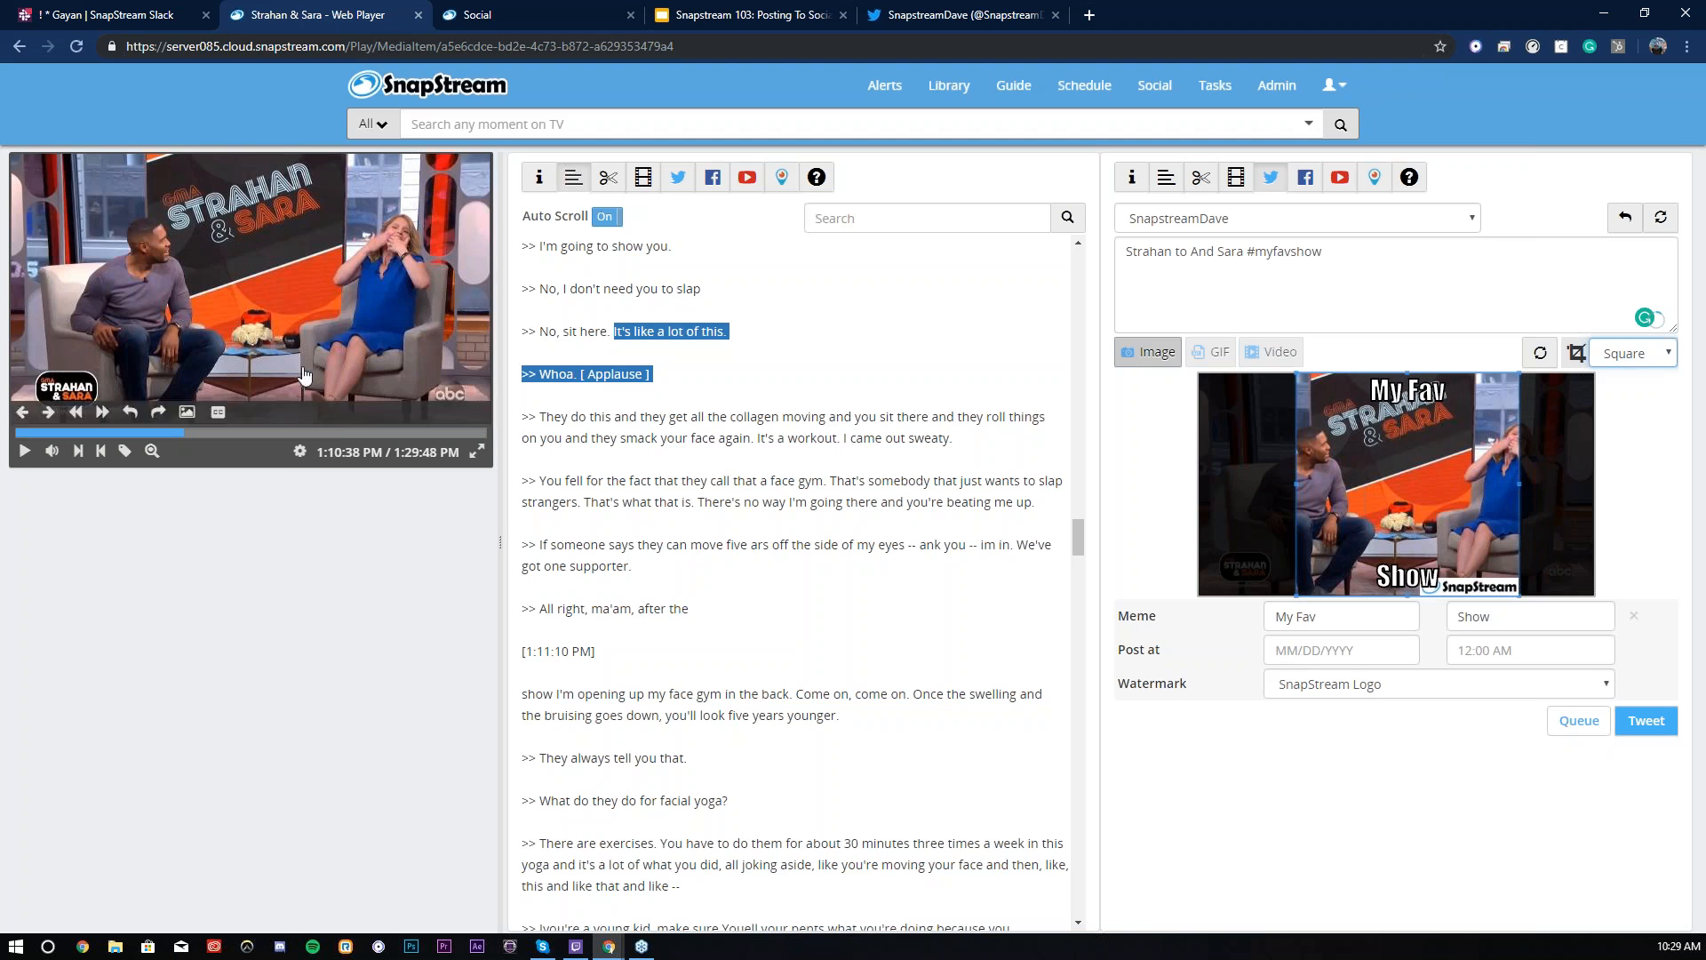
click(206, 433)
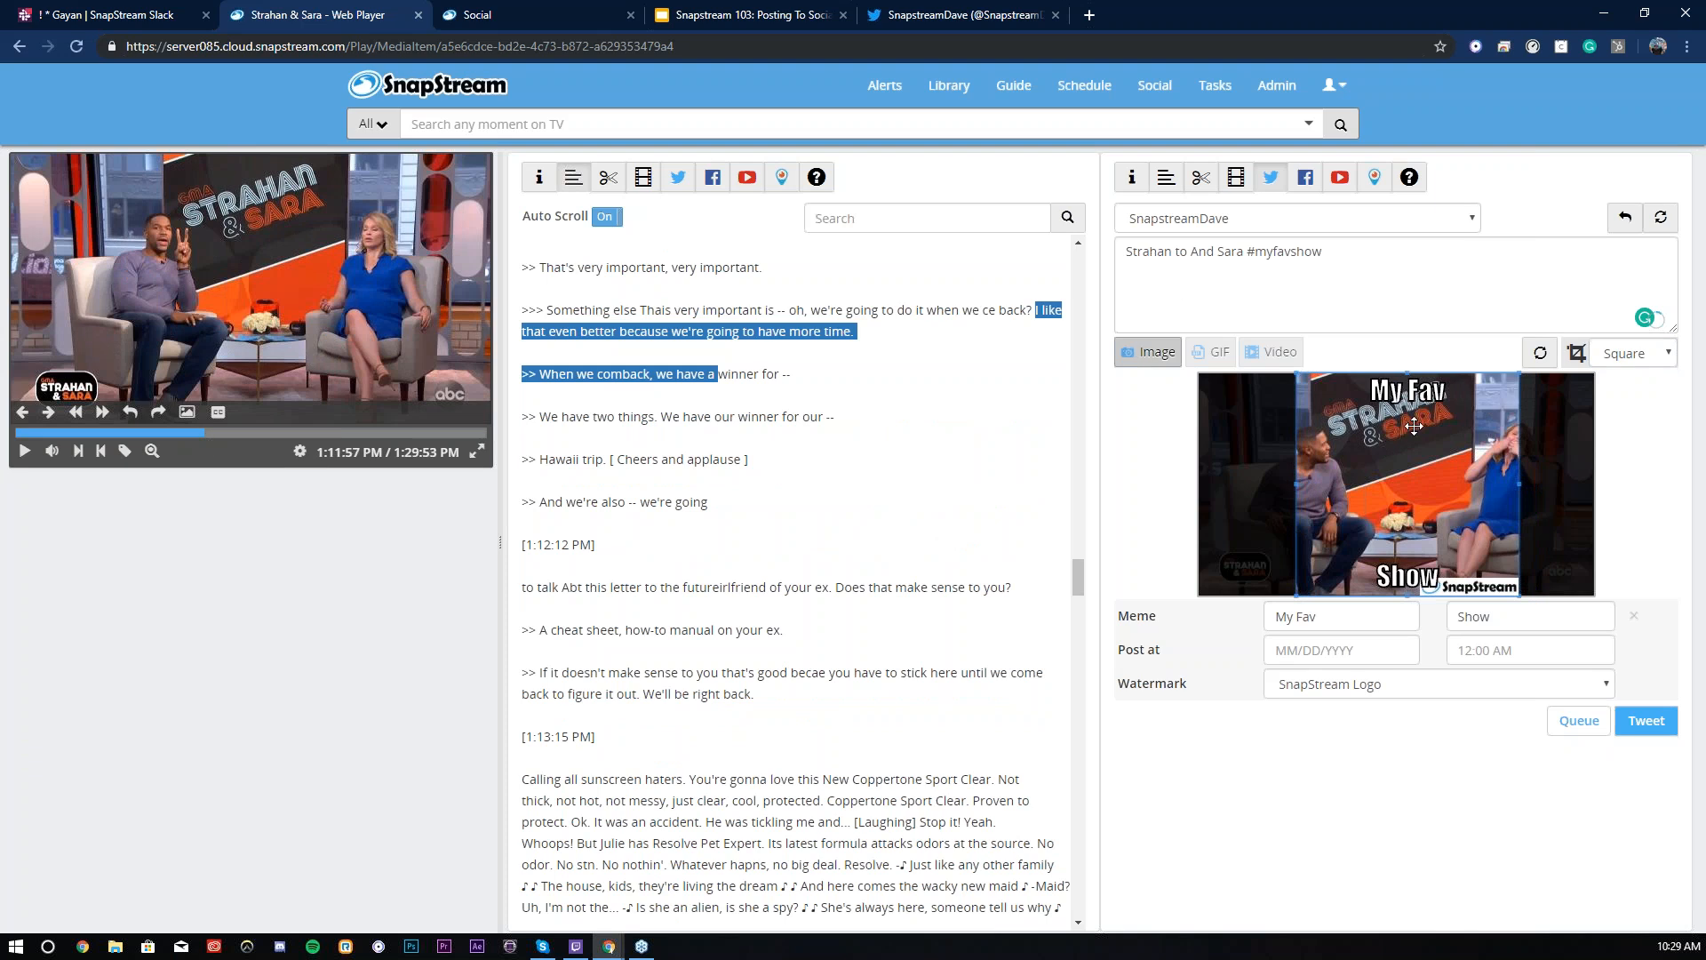
click(1551, 354)
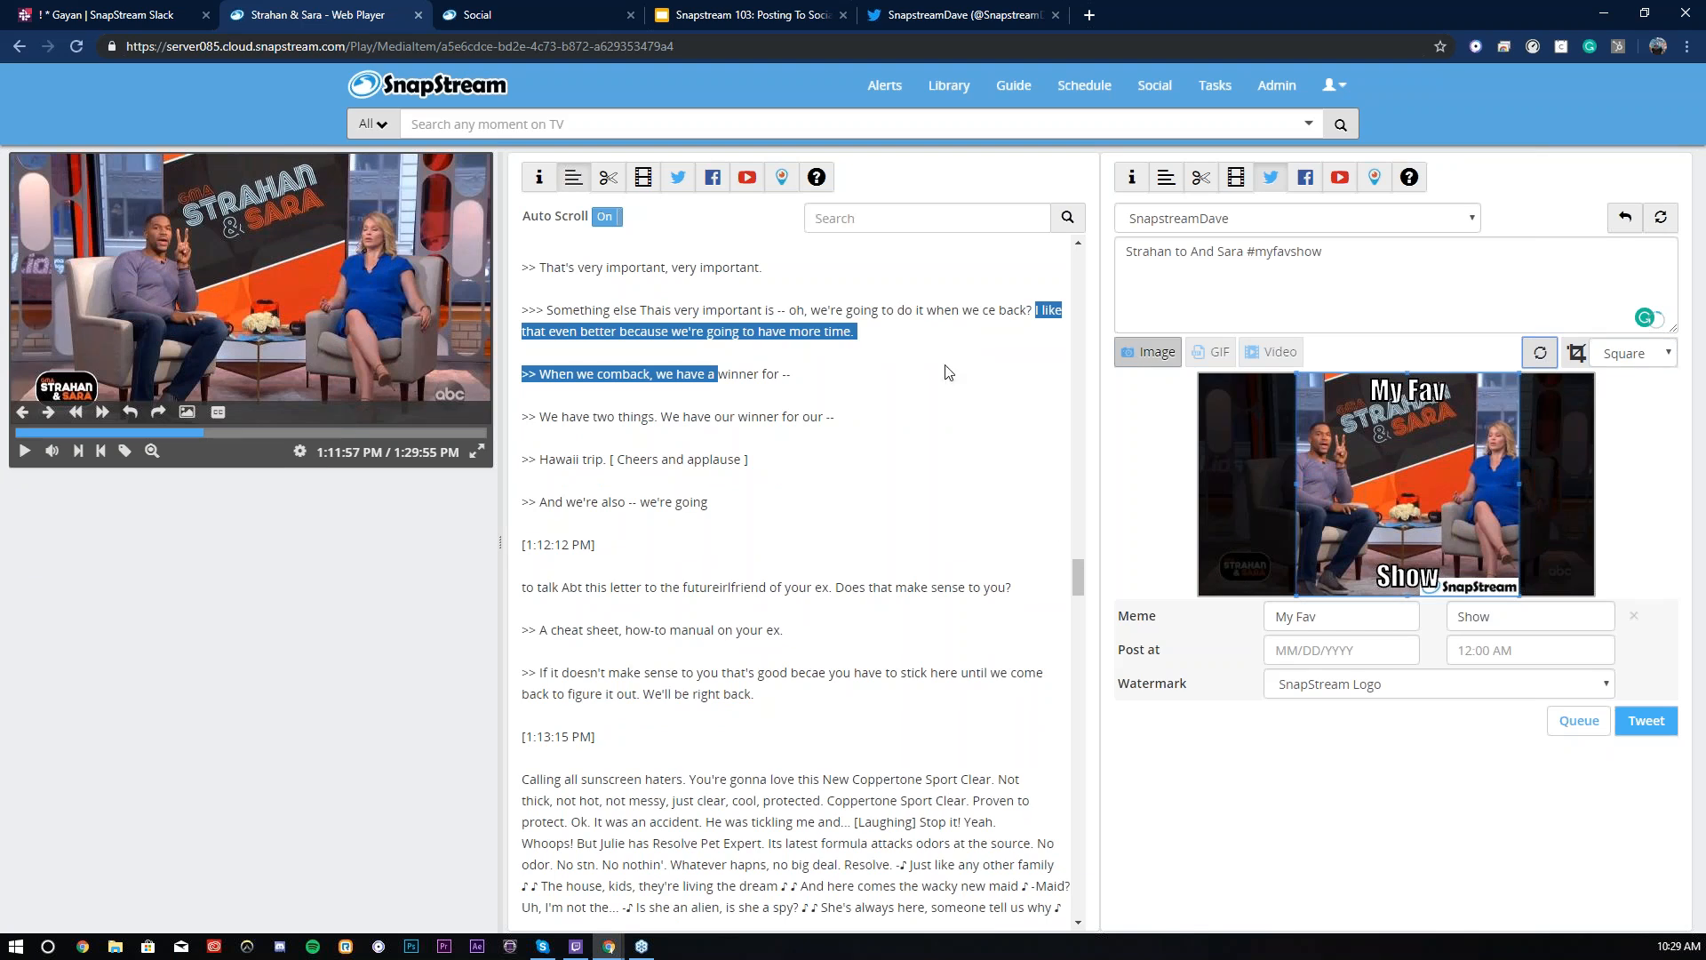
Post the image tweet and check it on the refreshed SnapstreamDave Twitter profile.
click(1635, 719)
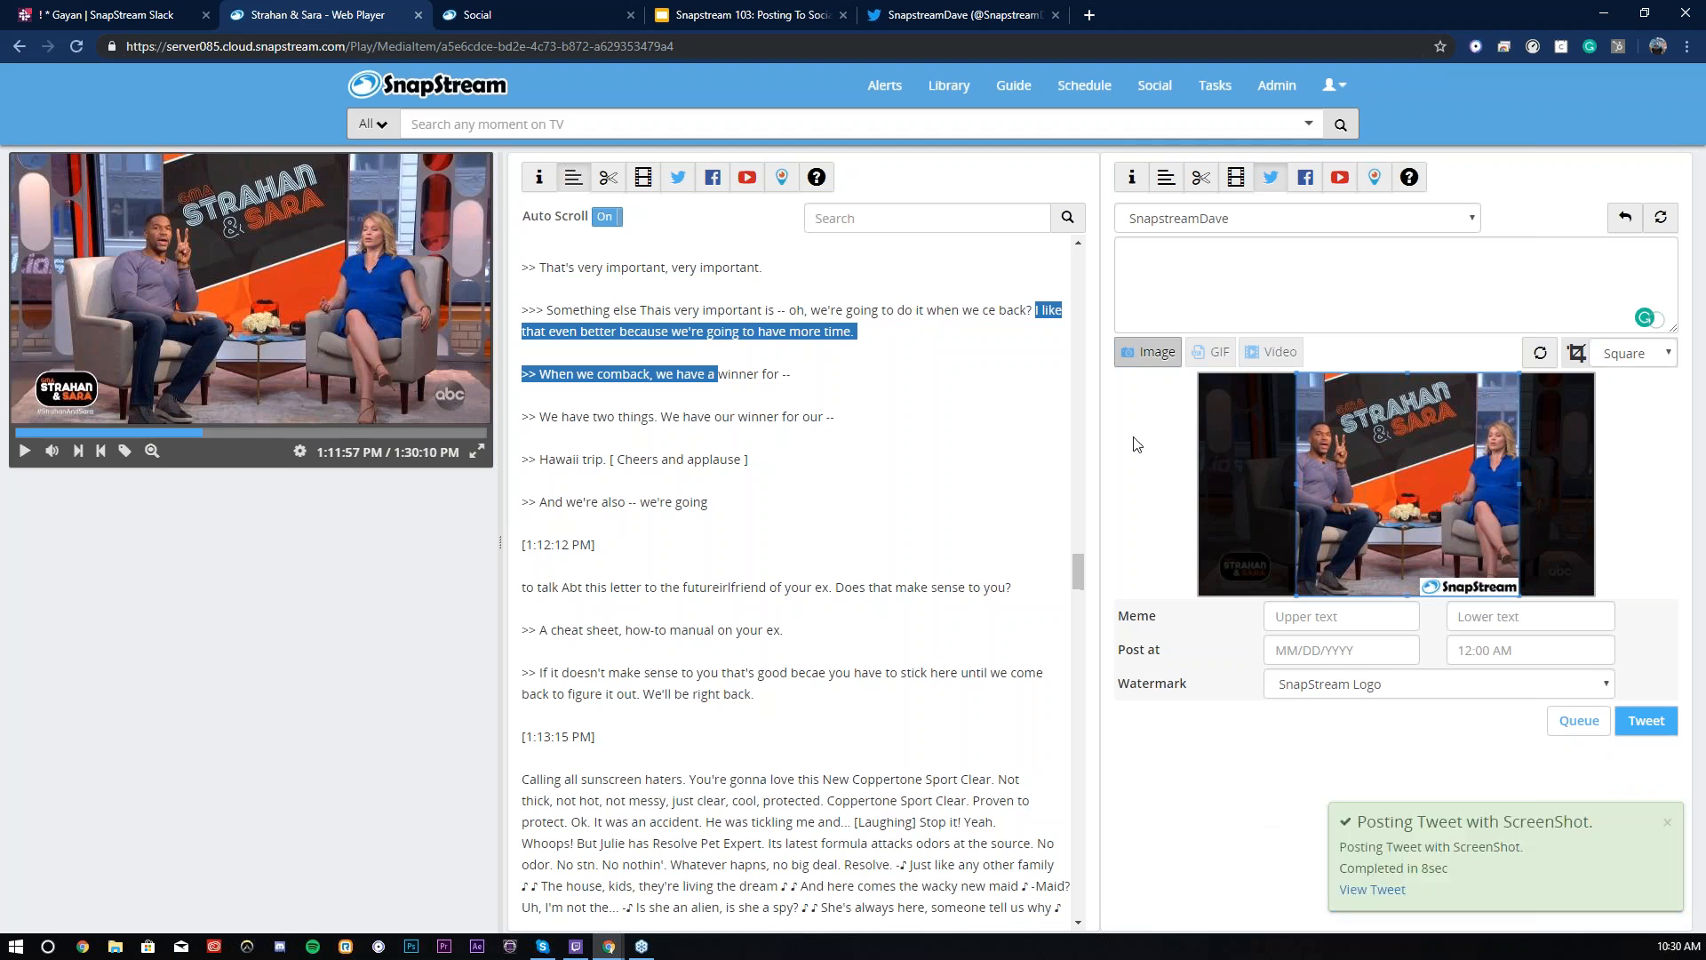
click(922, 12)
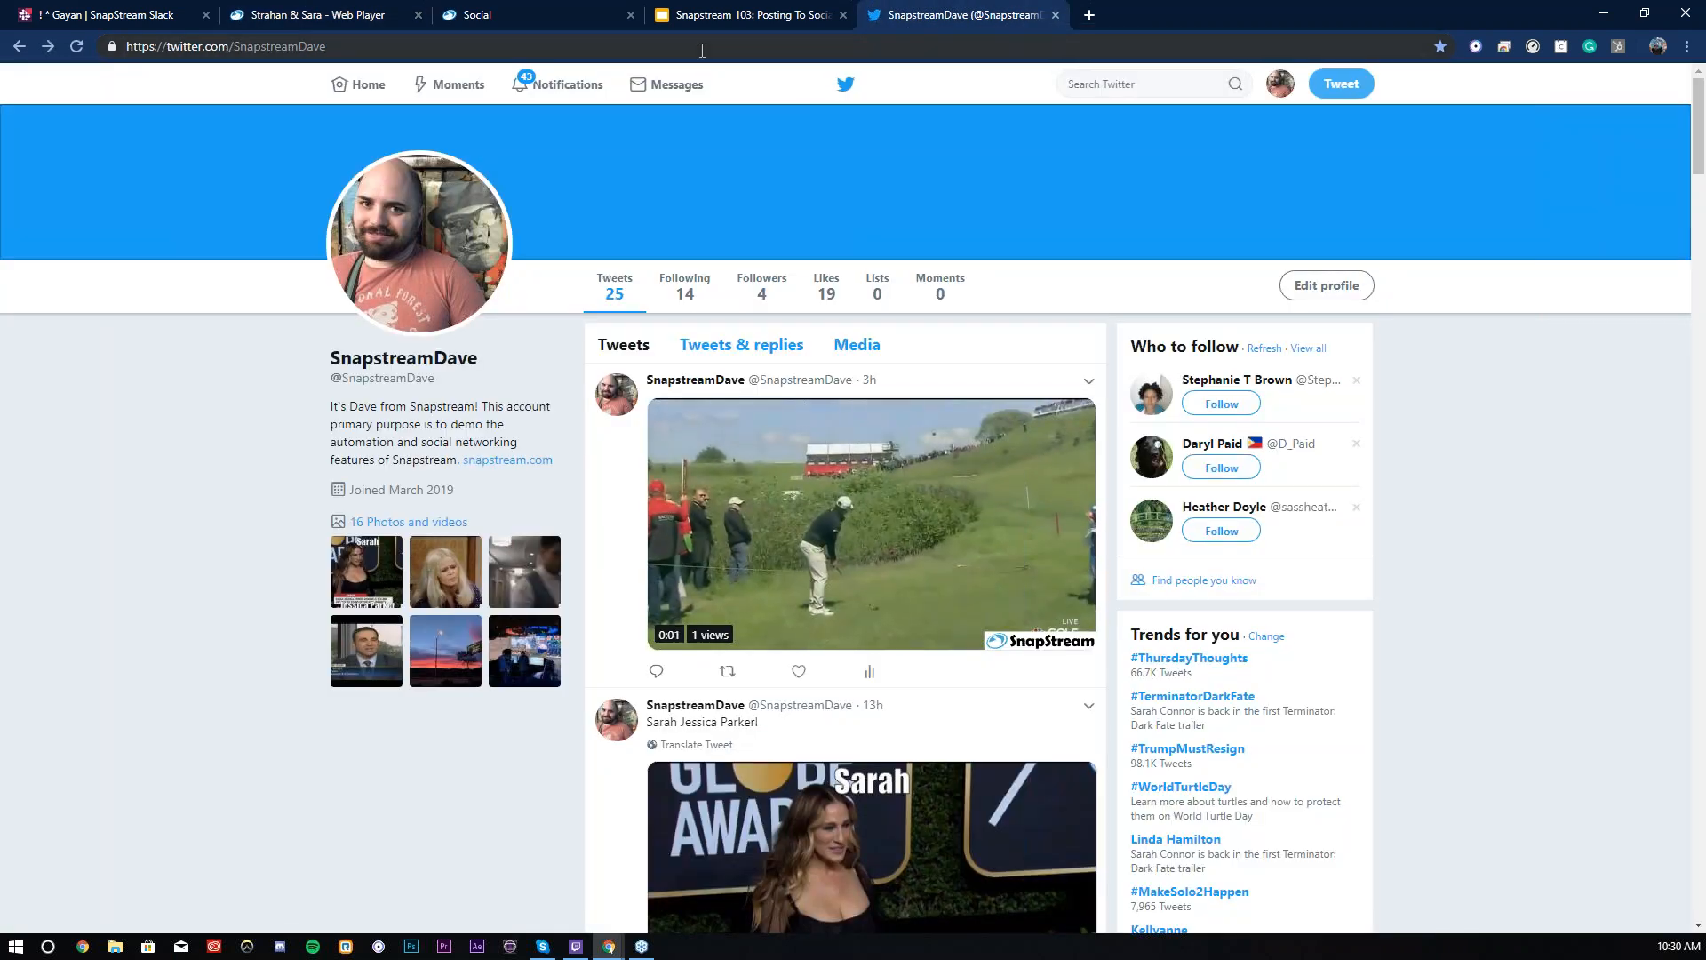
click(658, 99)
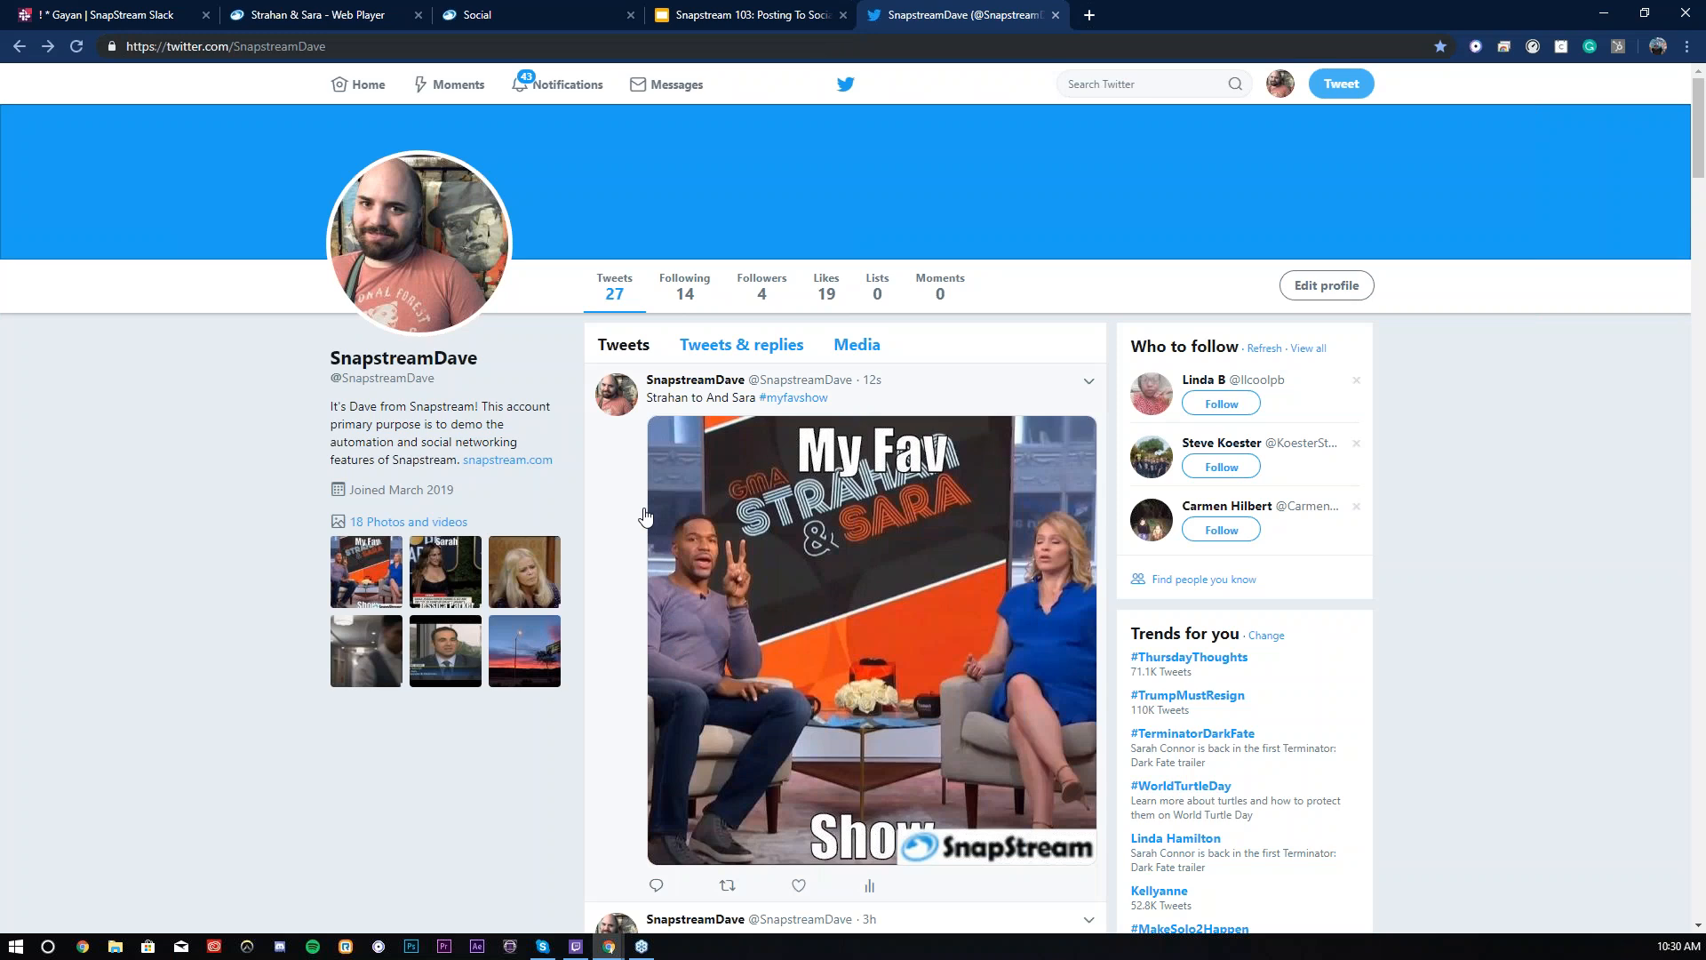
Return to the Strahan & Sara player and mark a clip about 2.4 seconds long starting at about 1:12:53 PM.
click(291, 19)
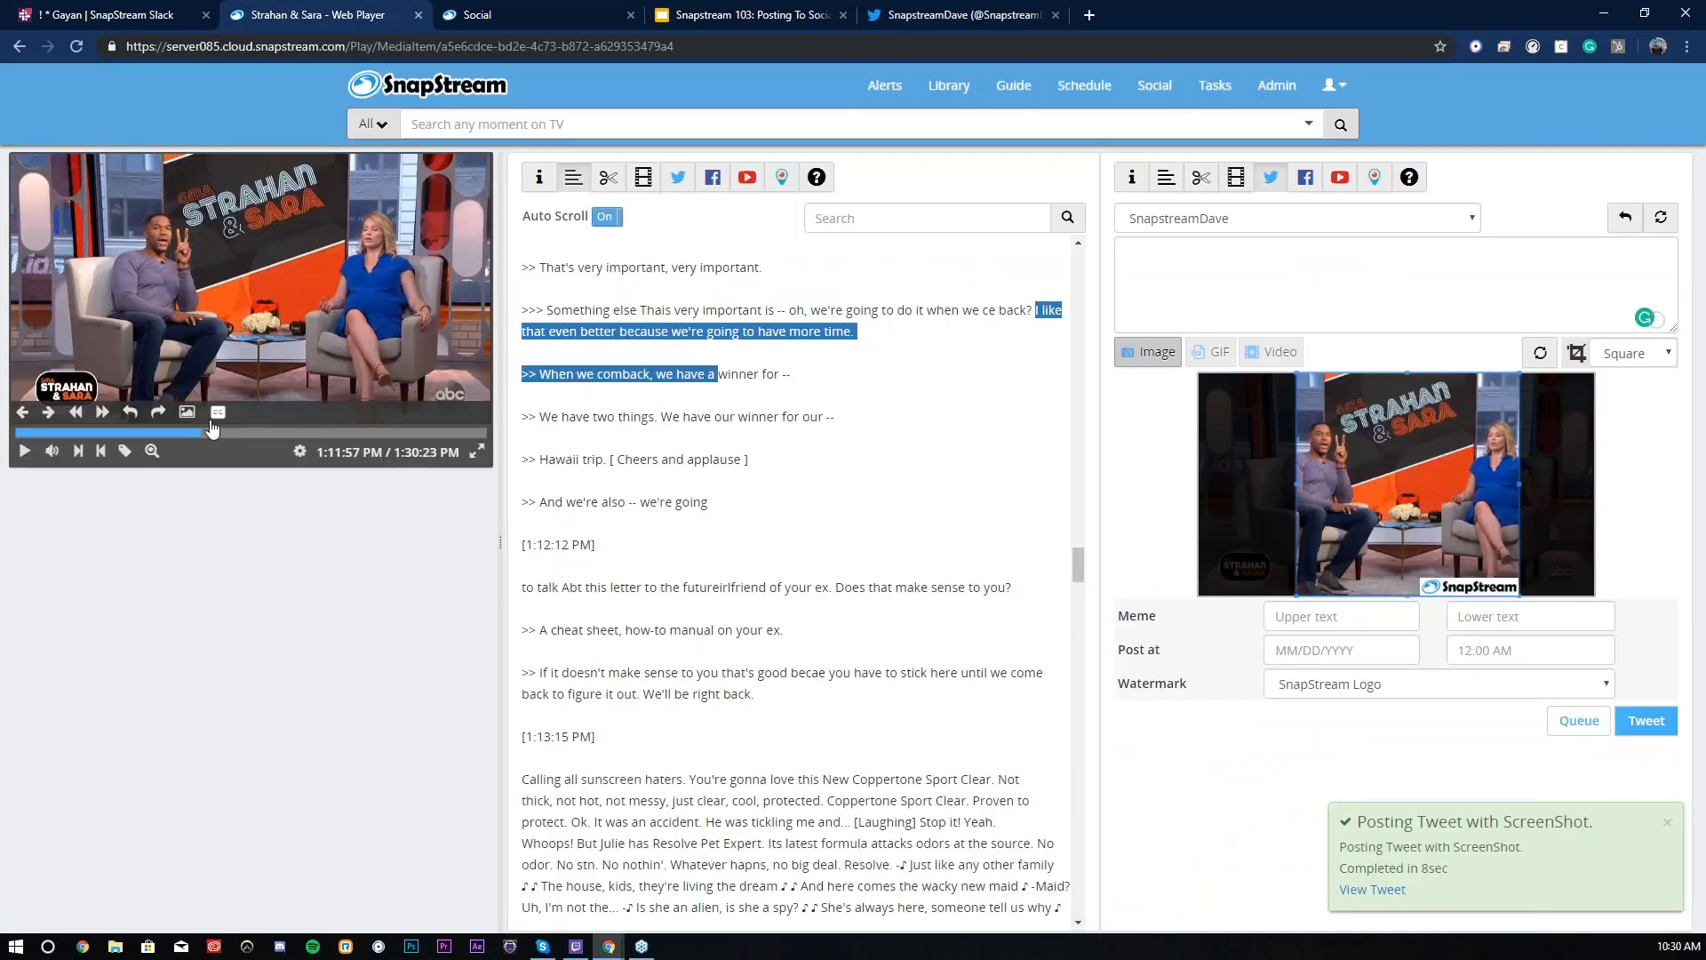
click(212, 432)
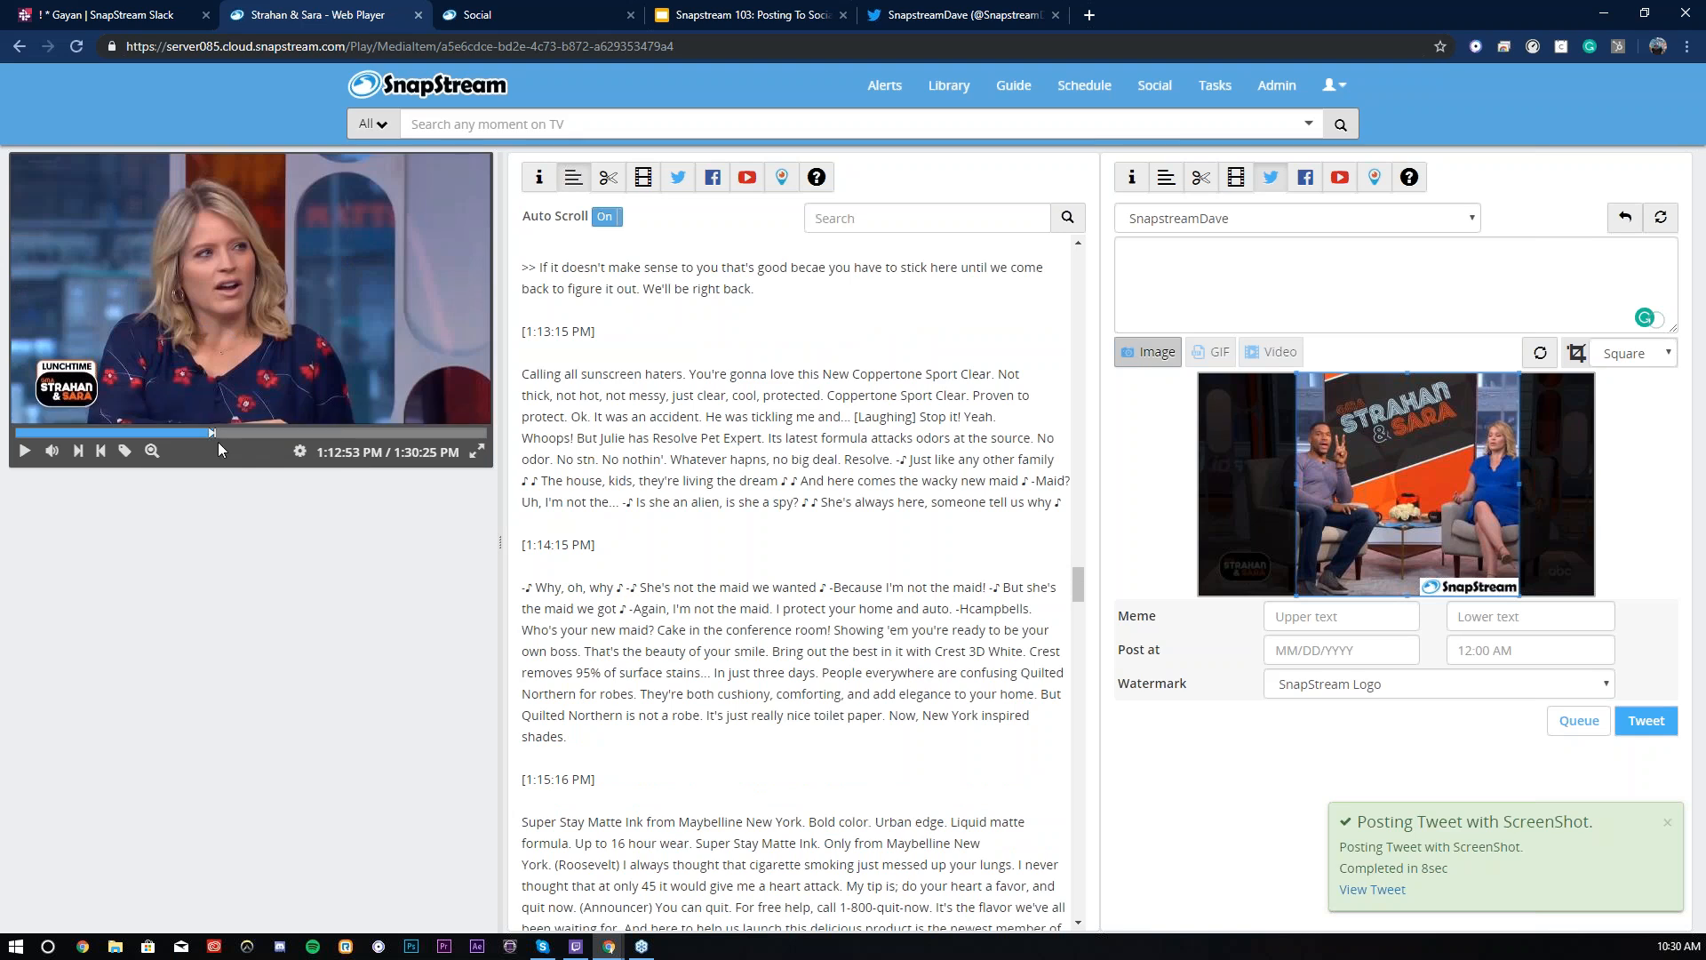
key(space)
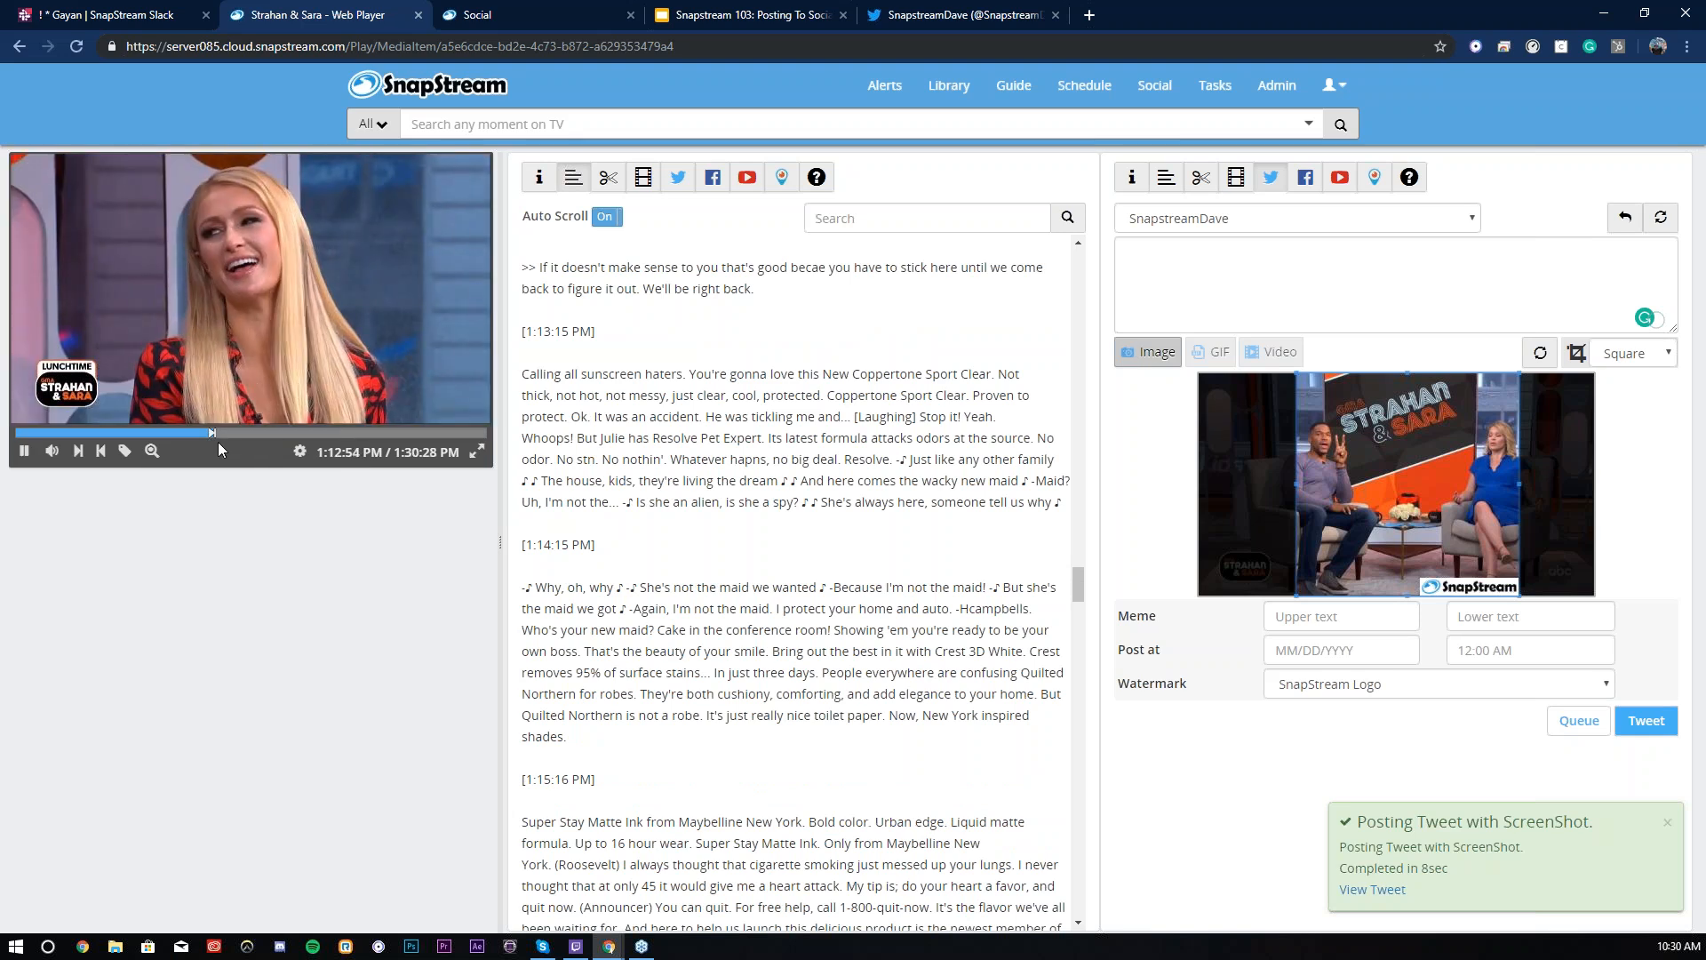
key(space)
key(o)
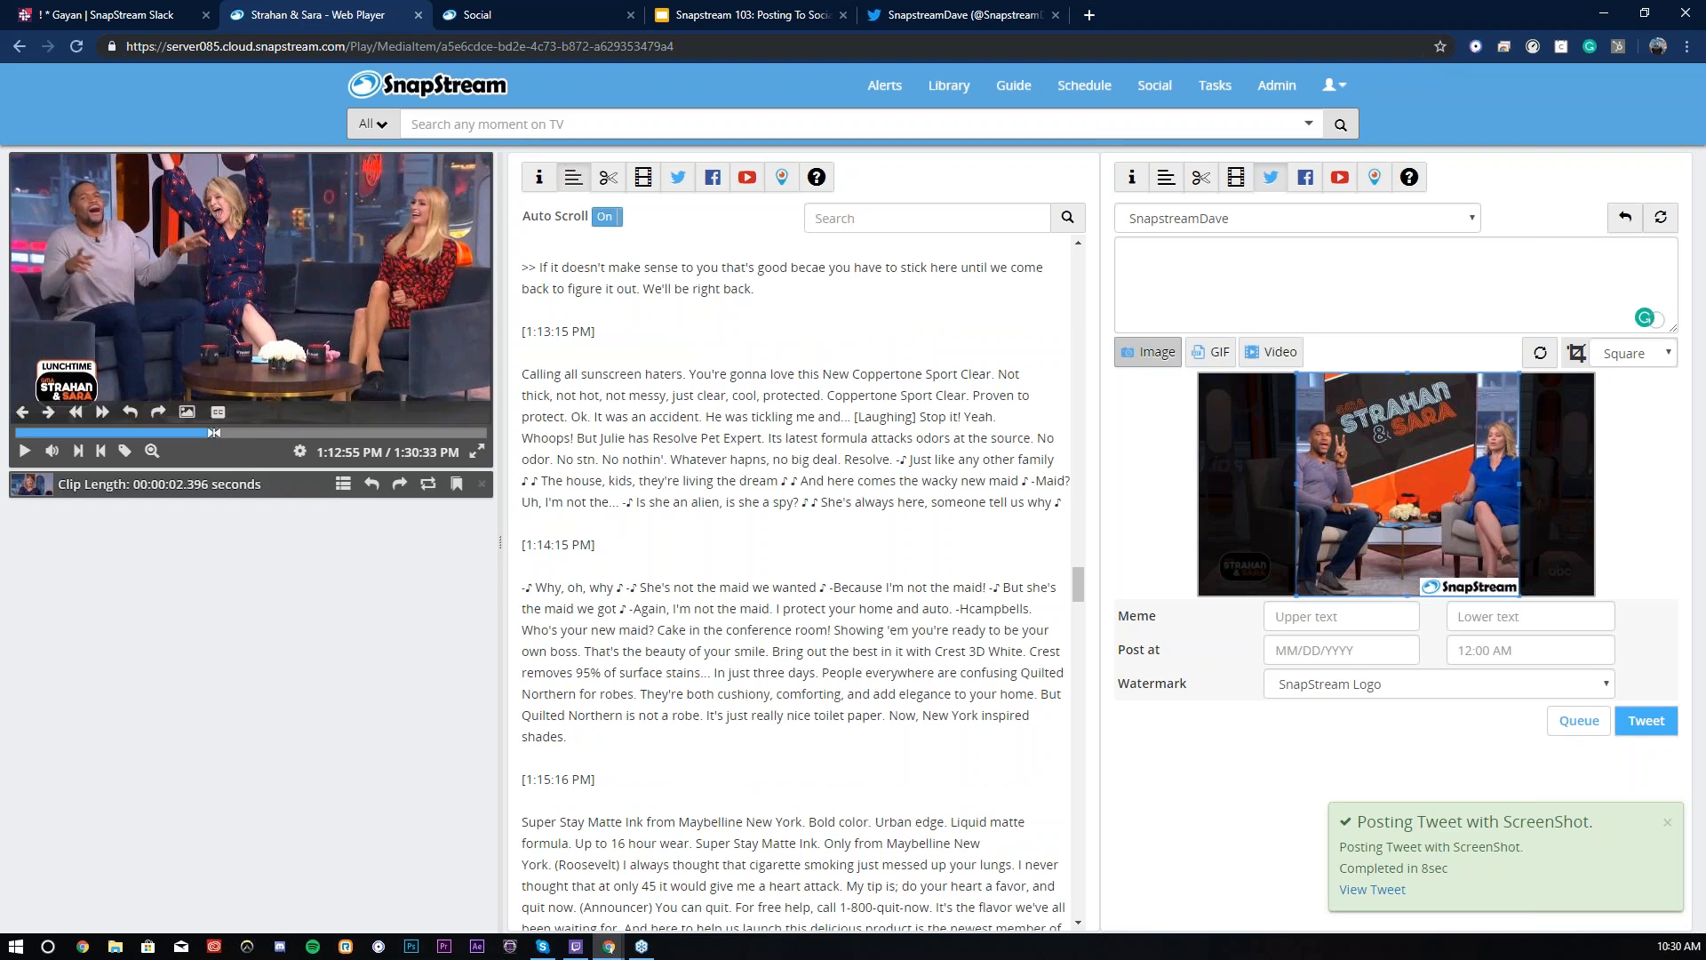
Switch the tweet's media to Video, set its crop to Off, and dismiss the posting notification.
click(1218, 353)
click(1269, 352)
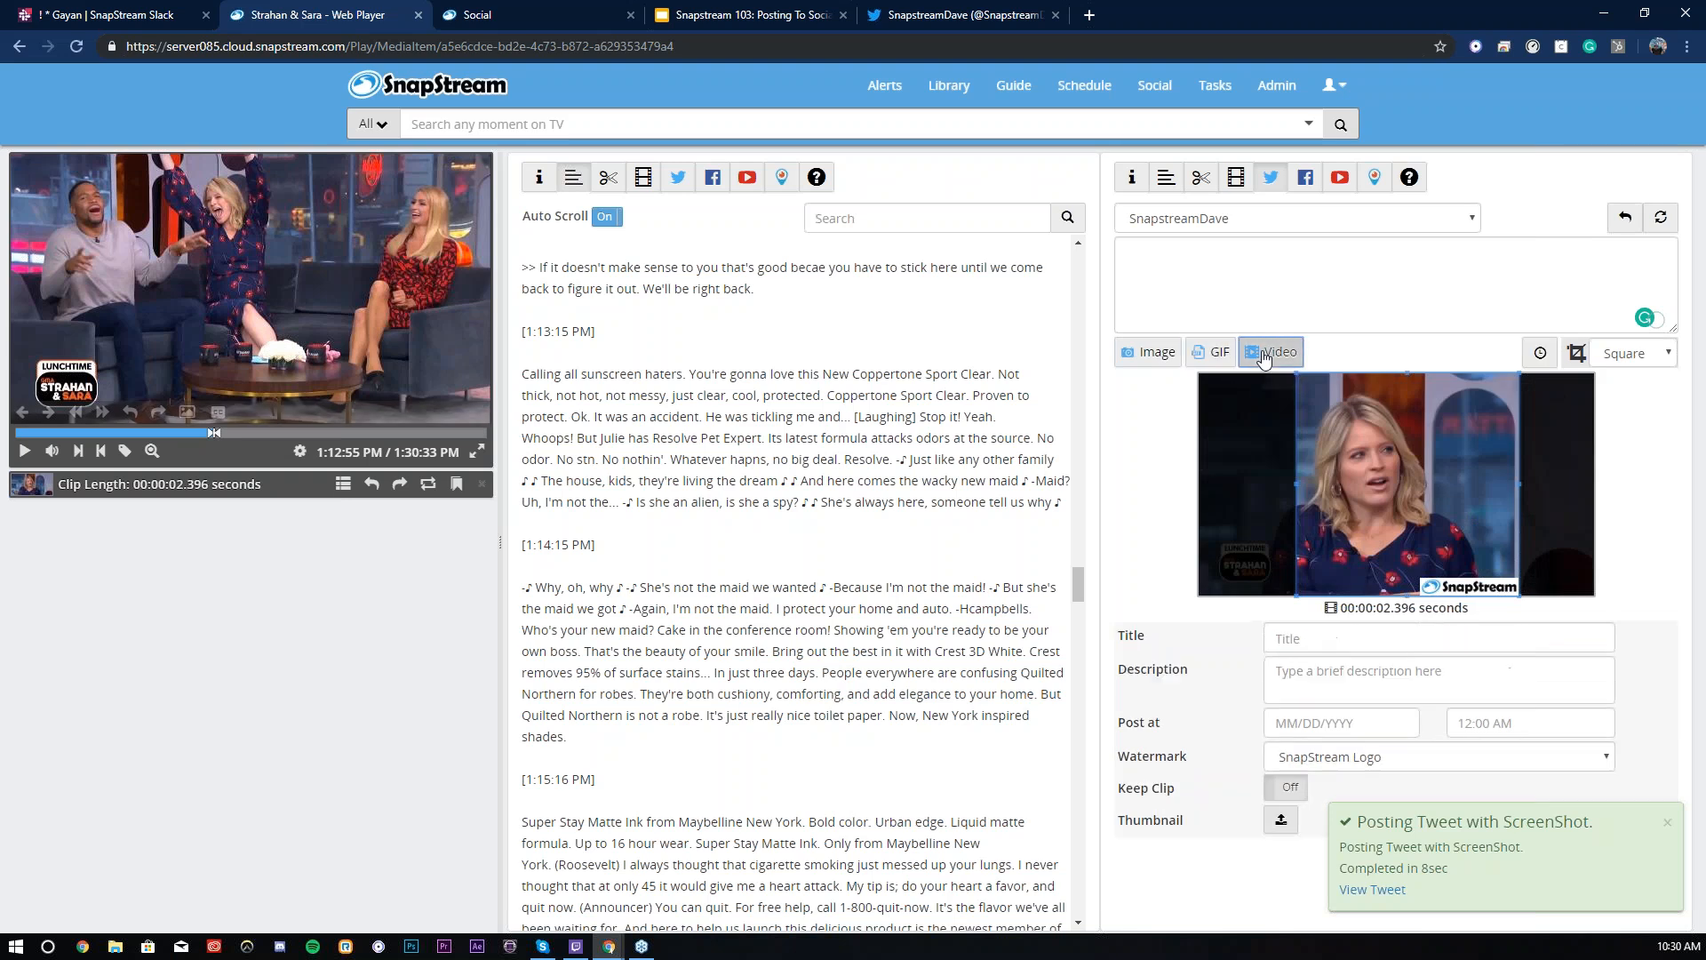
click(1613, 364)
click(1614, 376)
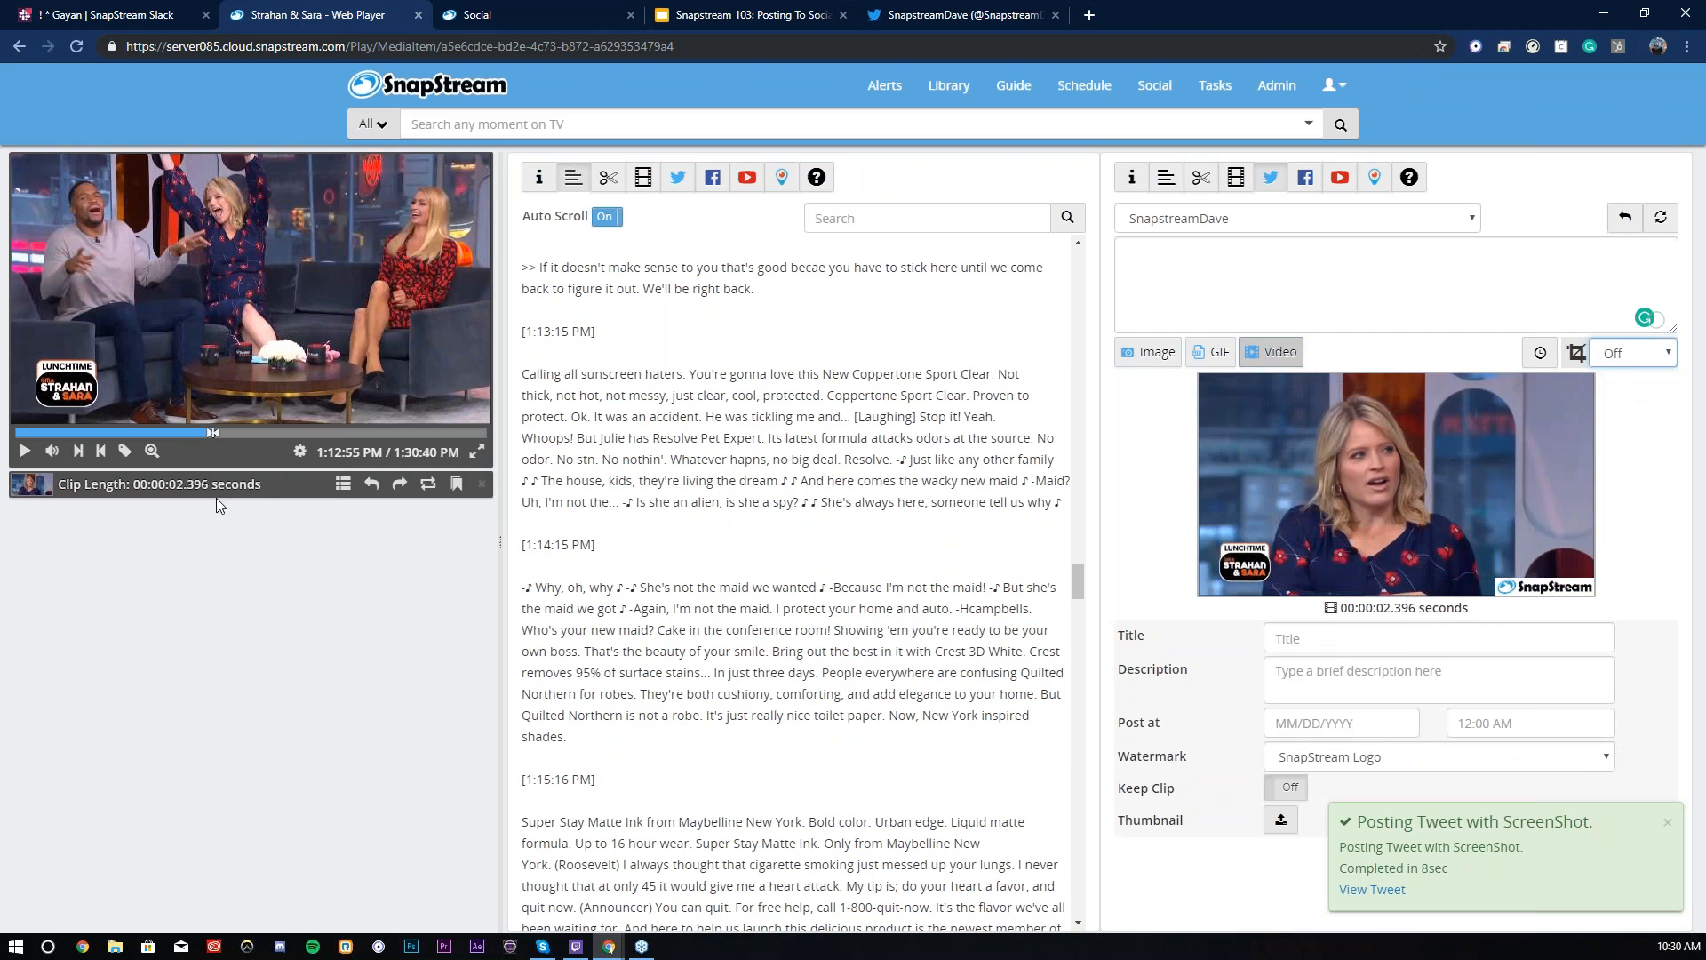
click(1668, 822)
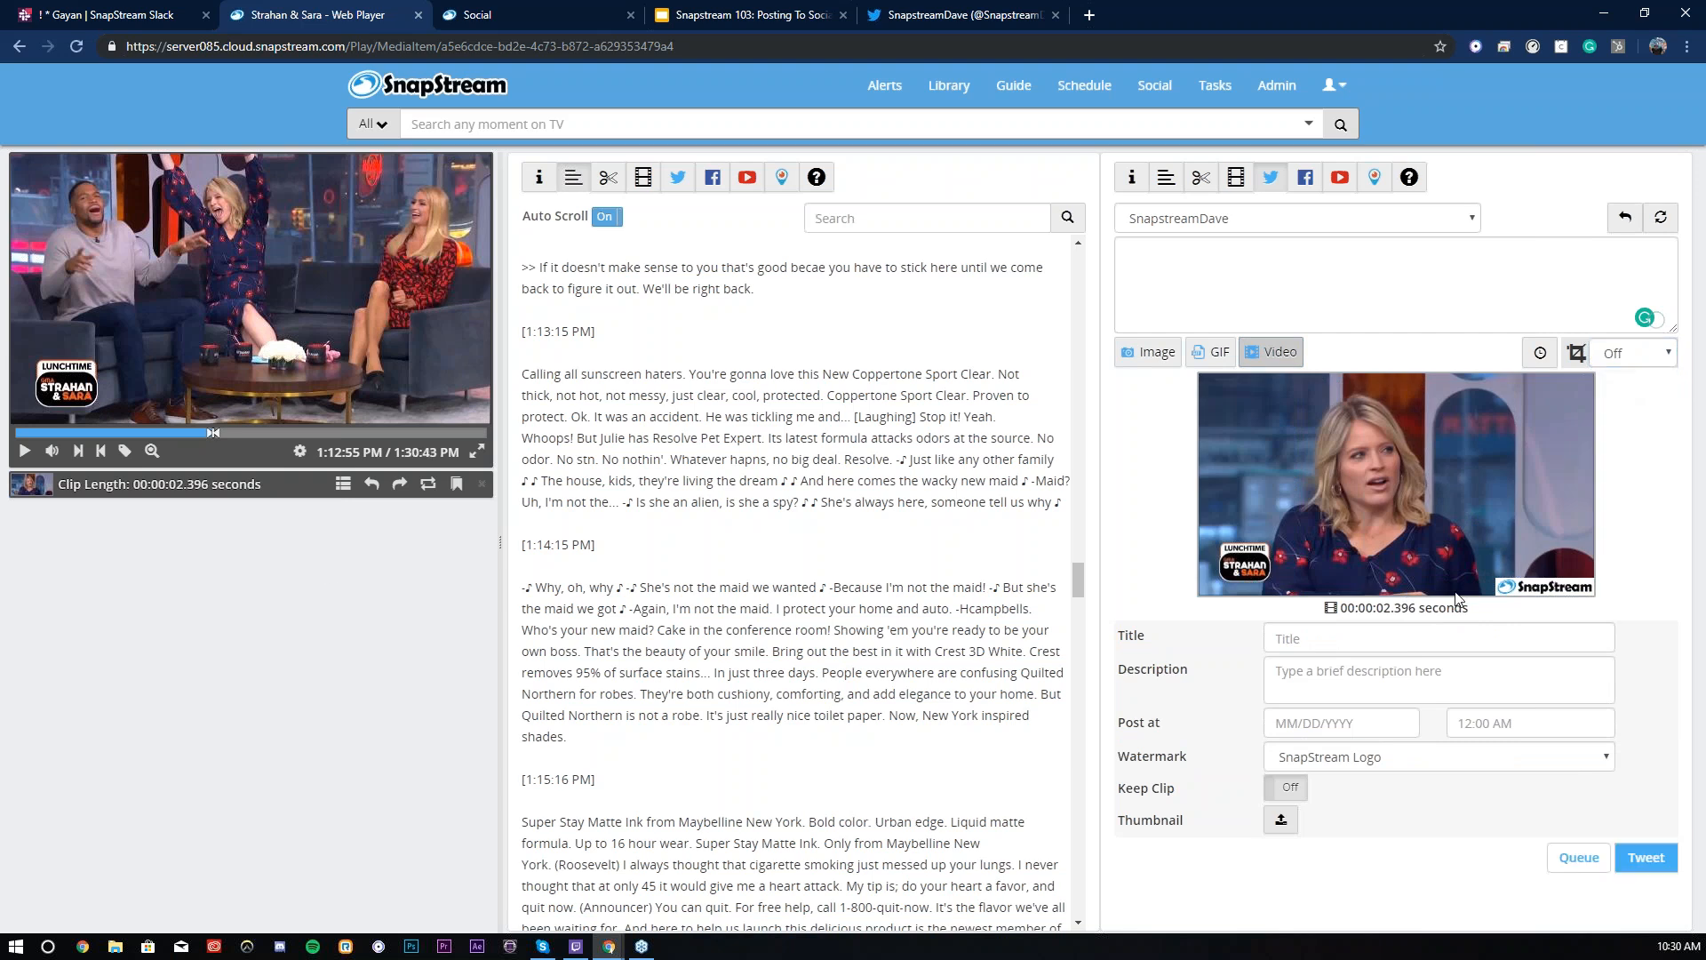
Enter "#Myfavshow" as the text of the video tweet.
click(1309, 316)
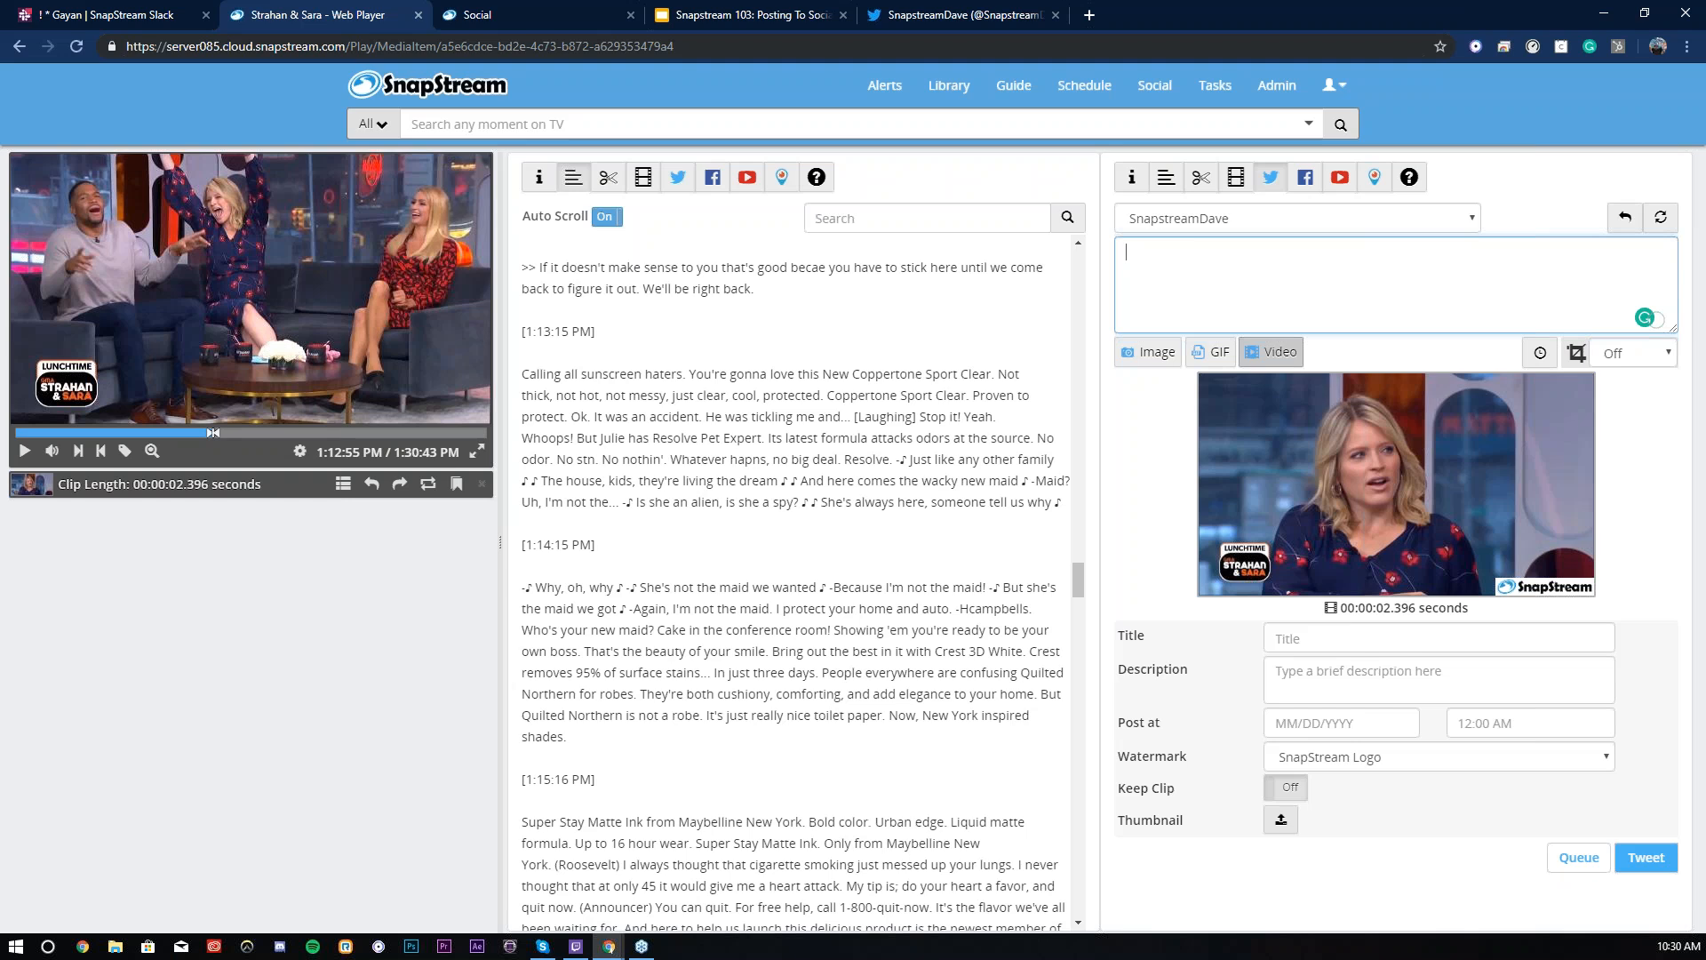
text(#Myfav)
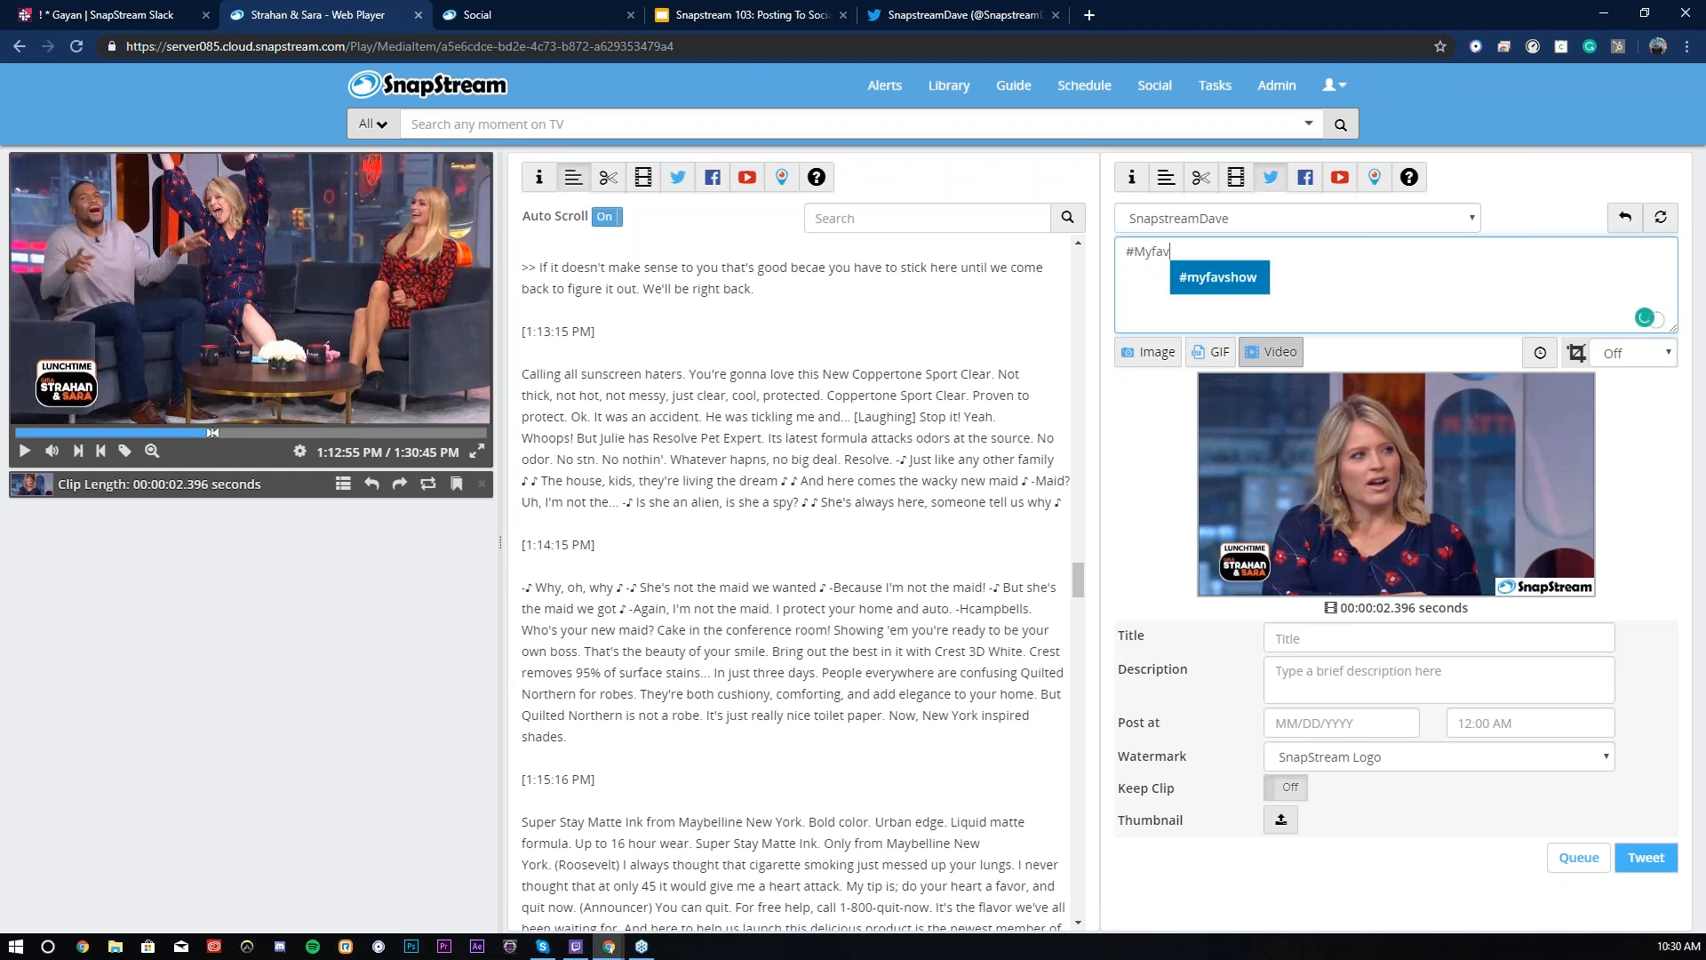
text(show)
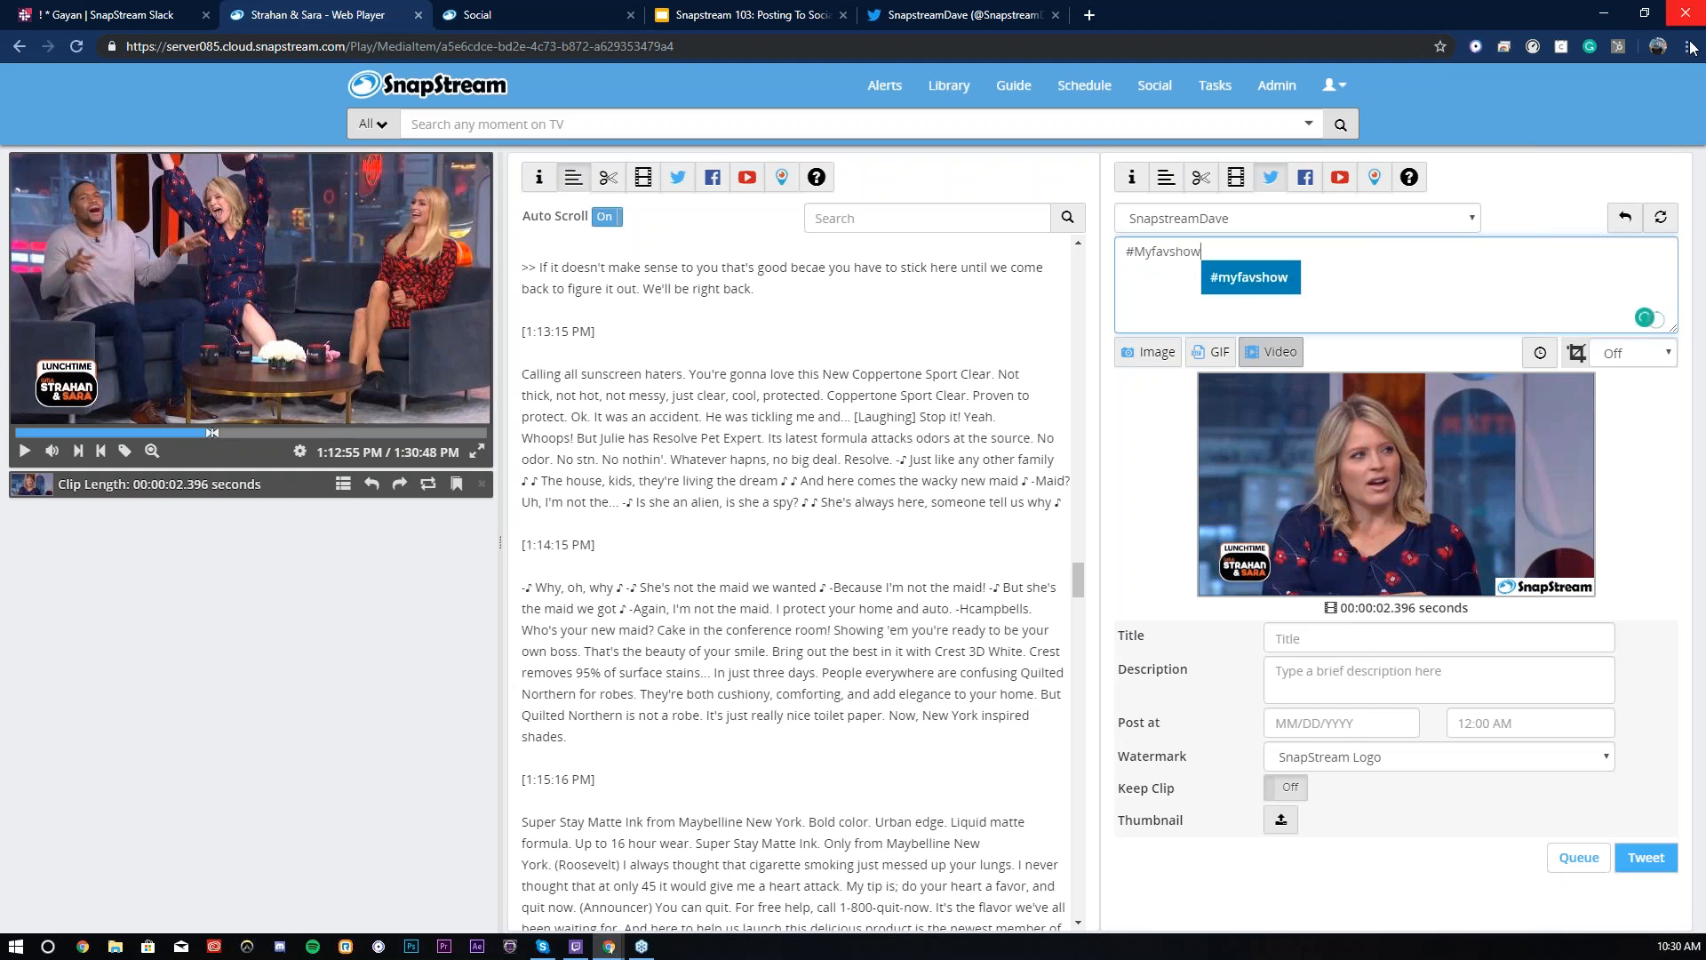
Give the video tweet the title "Strahan and Sara" and the description "The best show".
click(1300, 633)
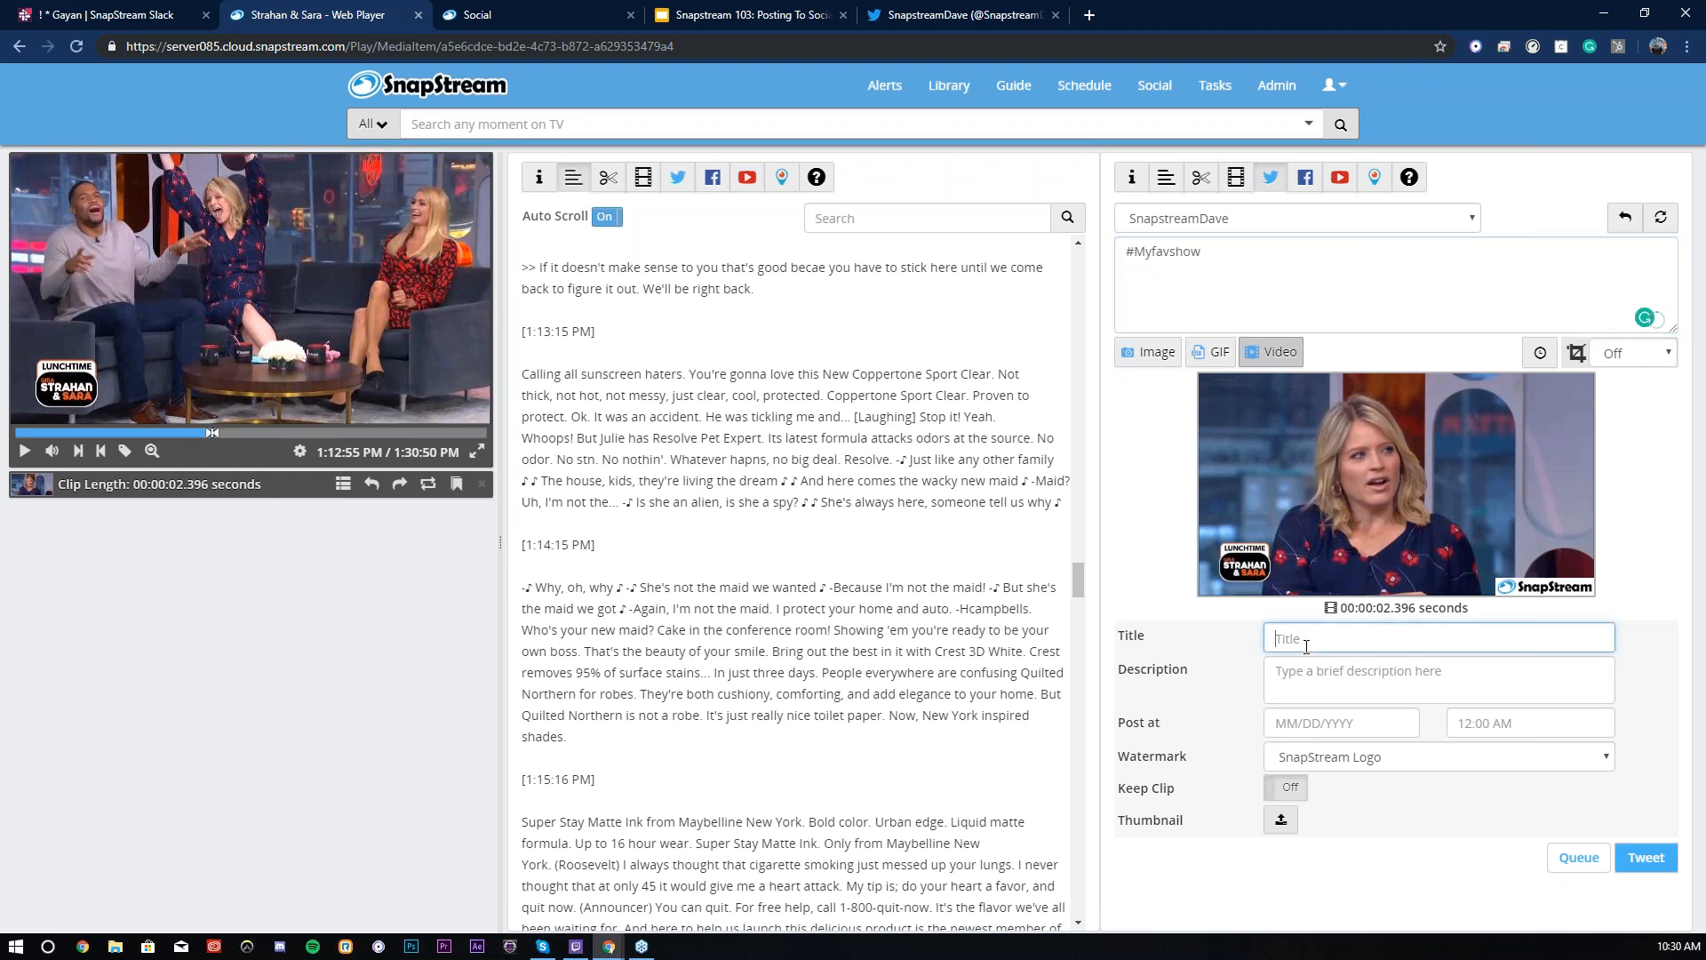
text(Strahan amd)
key(BackSpace)
key(BackSpace)
key(BackSpace)
text(n)
key(Tab)
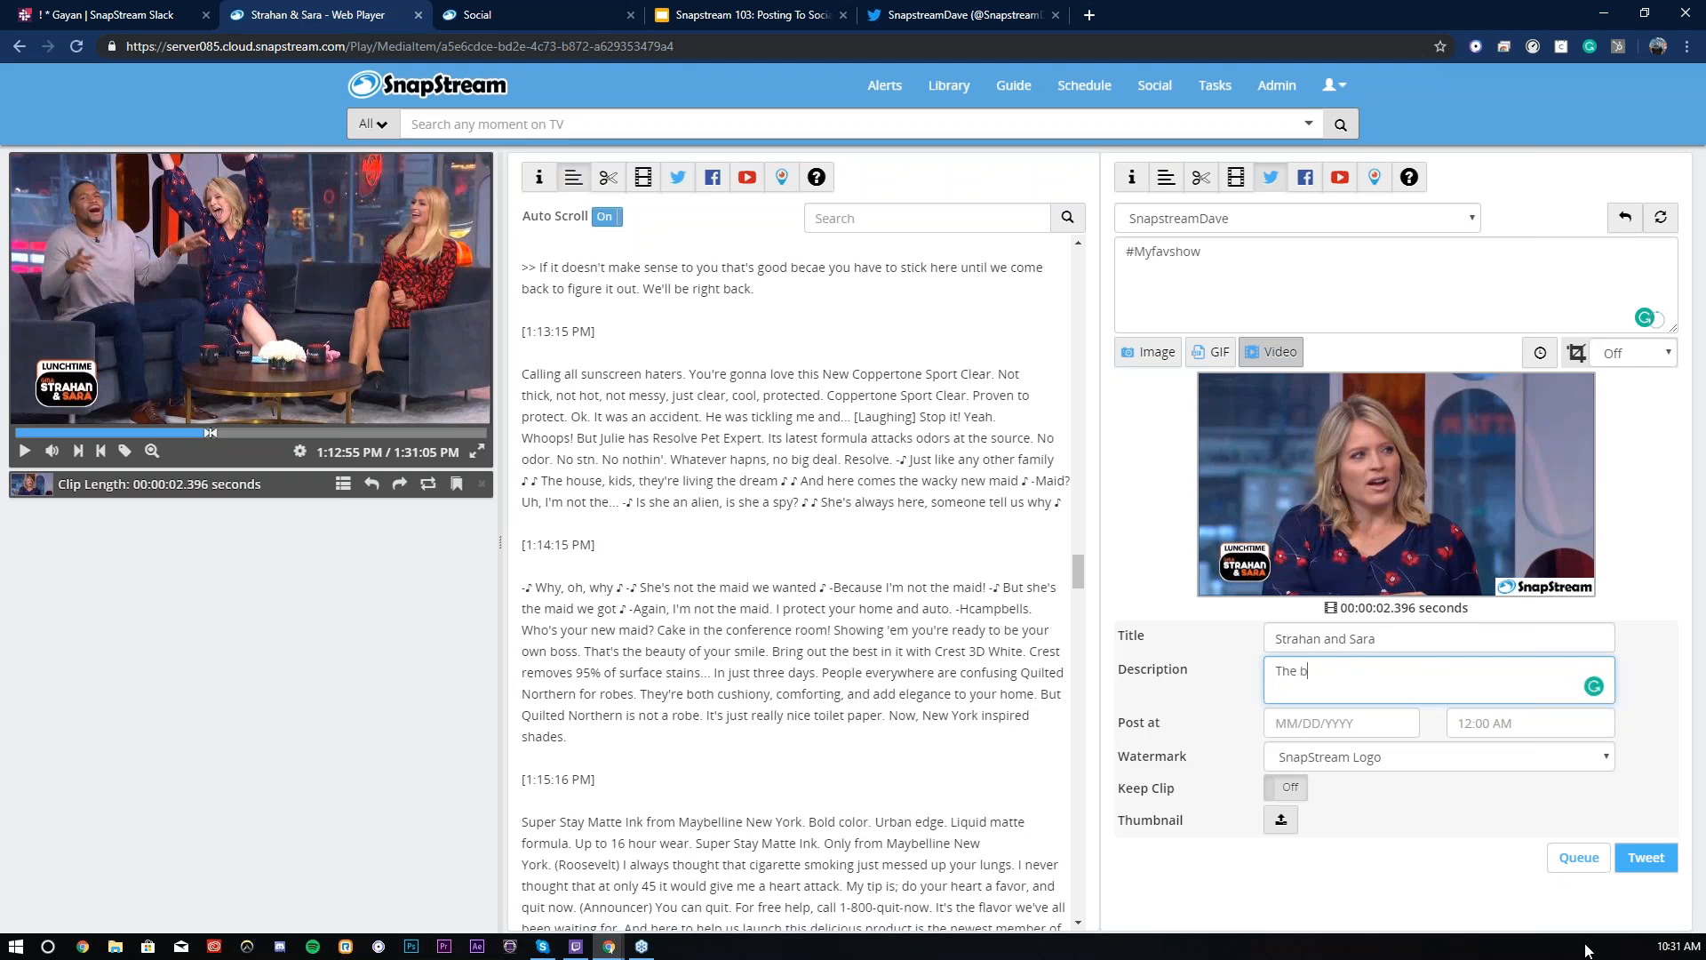
text(show)
Turn on Keep Clip for the video tweet, and view the custom thumbnail file chooser without choosing a file.
click(1280, 788)
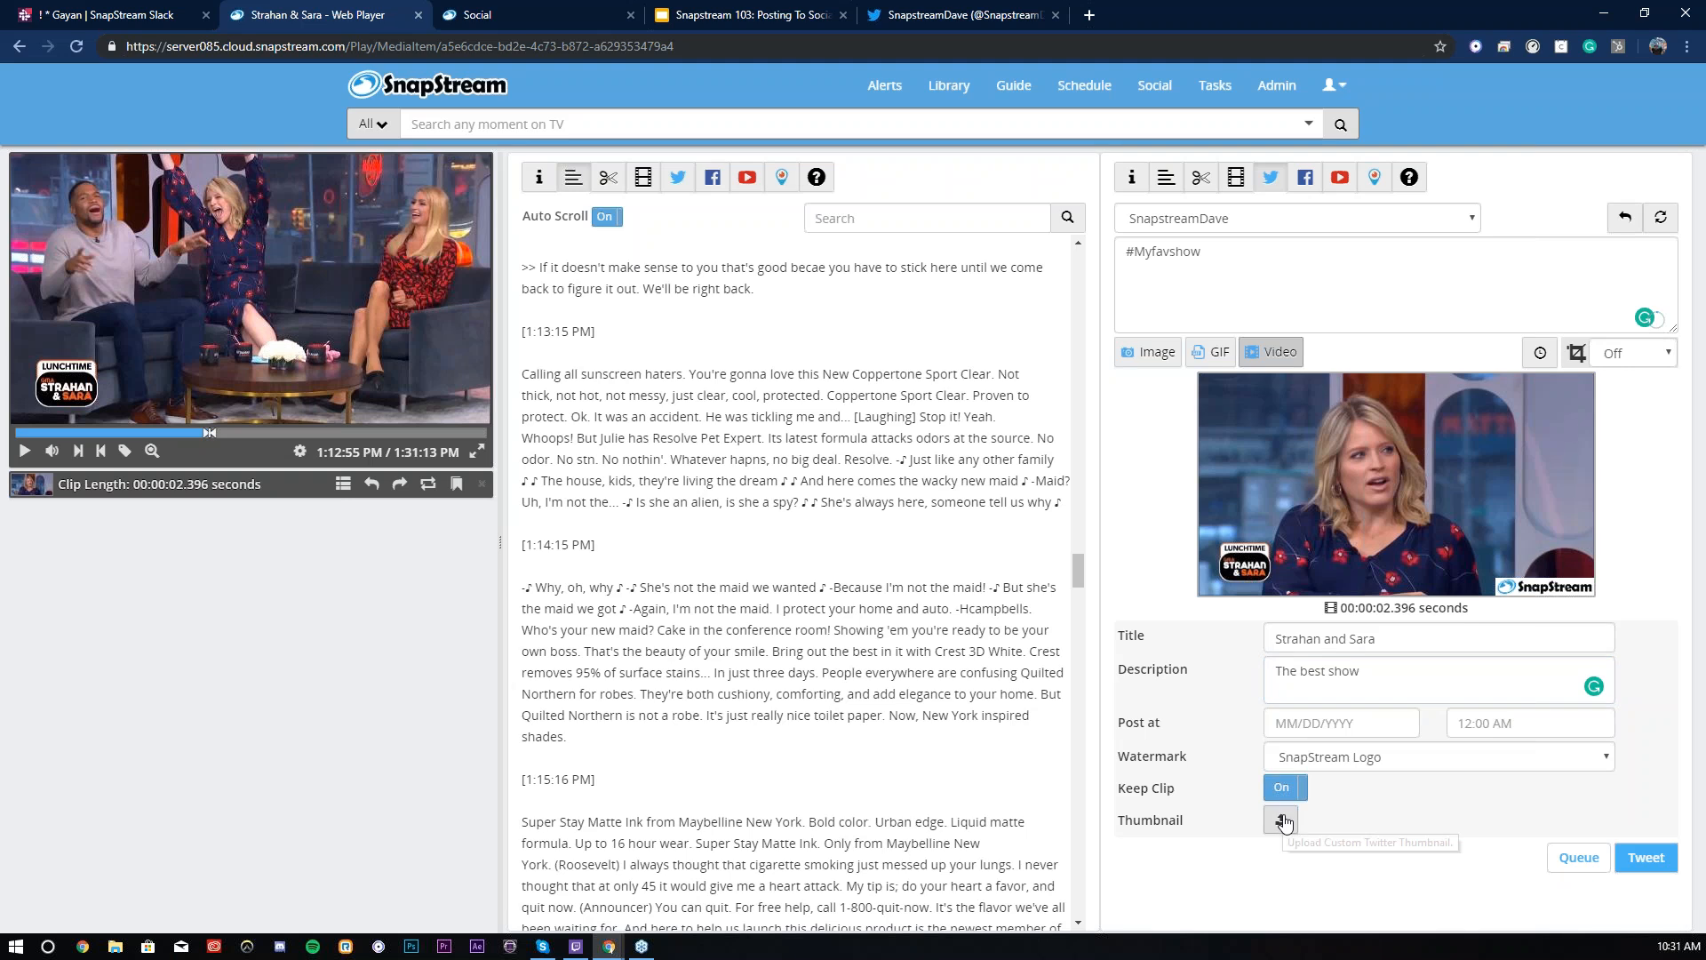
click(1281, 819)
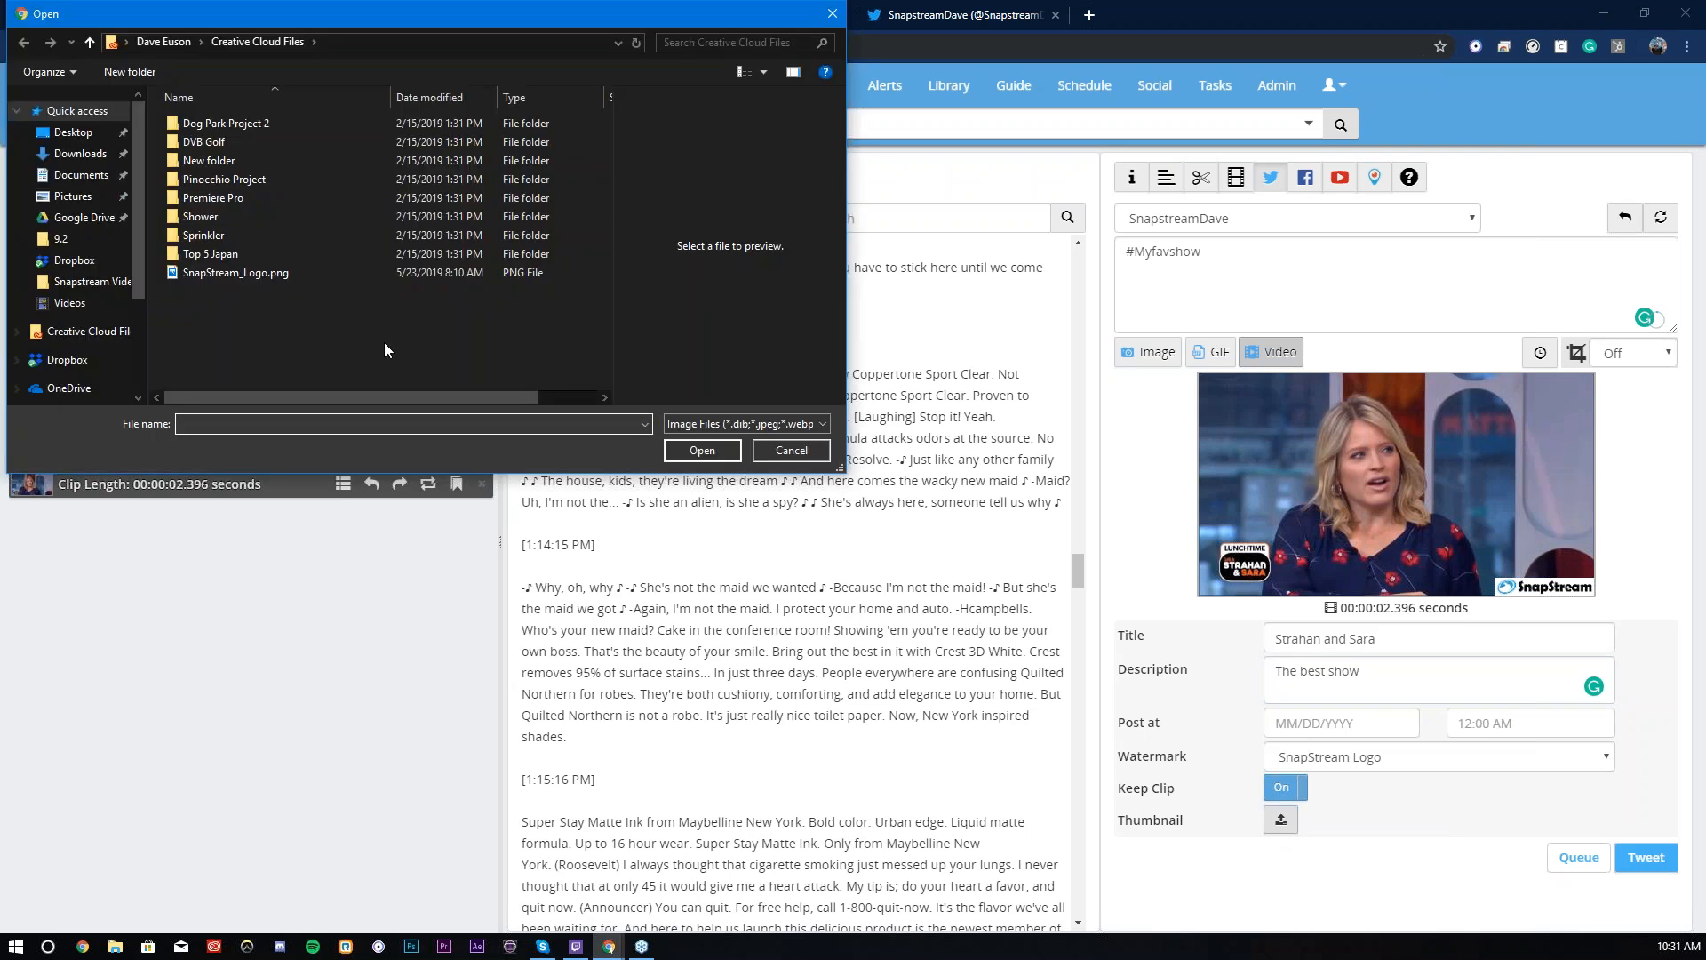
click(781, 450)
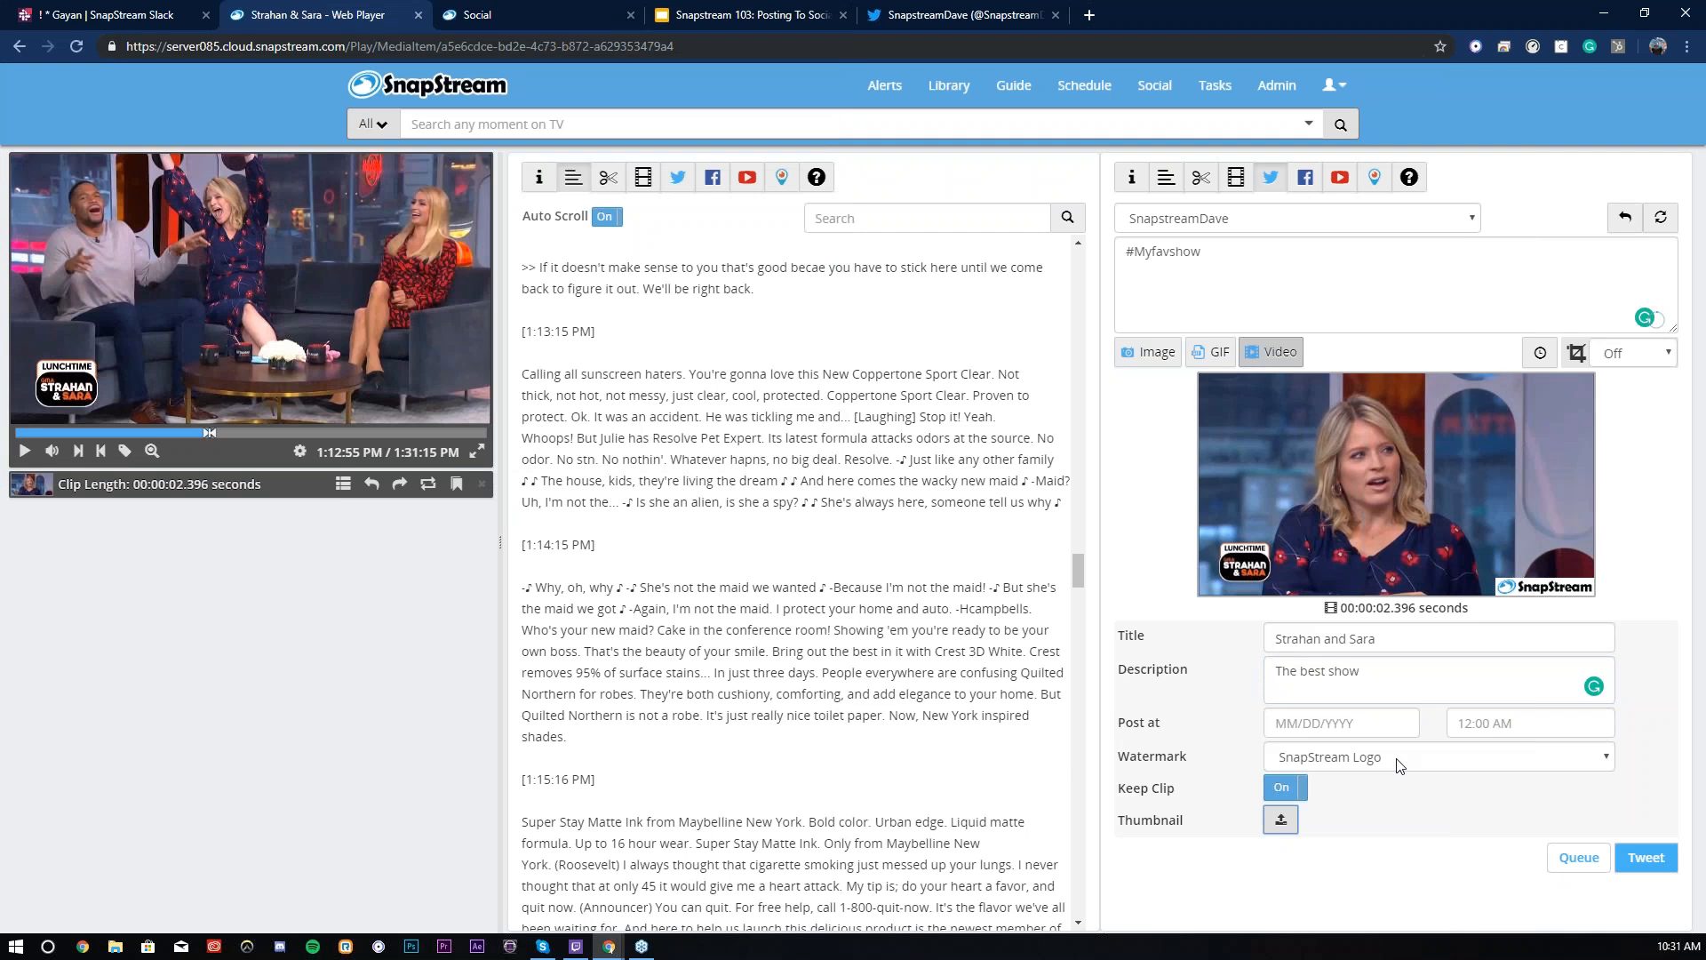
Post the video tweet and check it in the pending tasks and on the reloaded SnapstreamDave Twitter profile.
click(1644, 858)
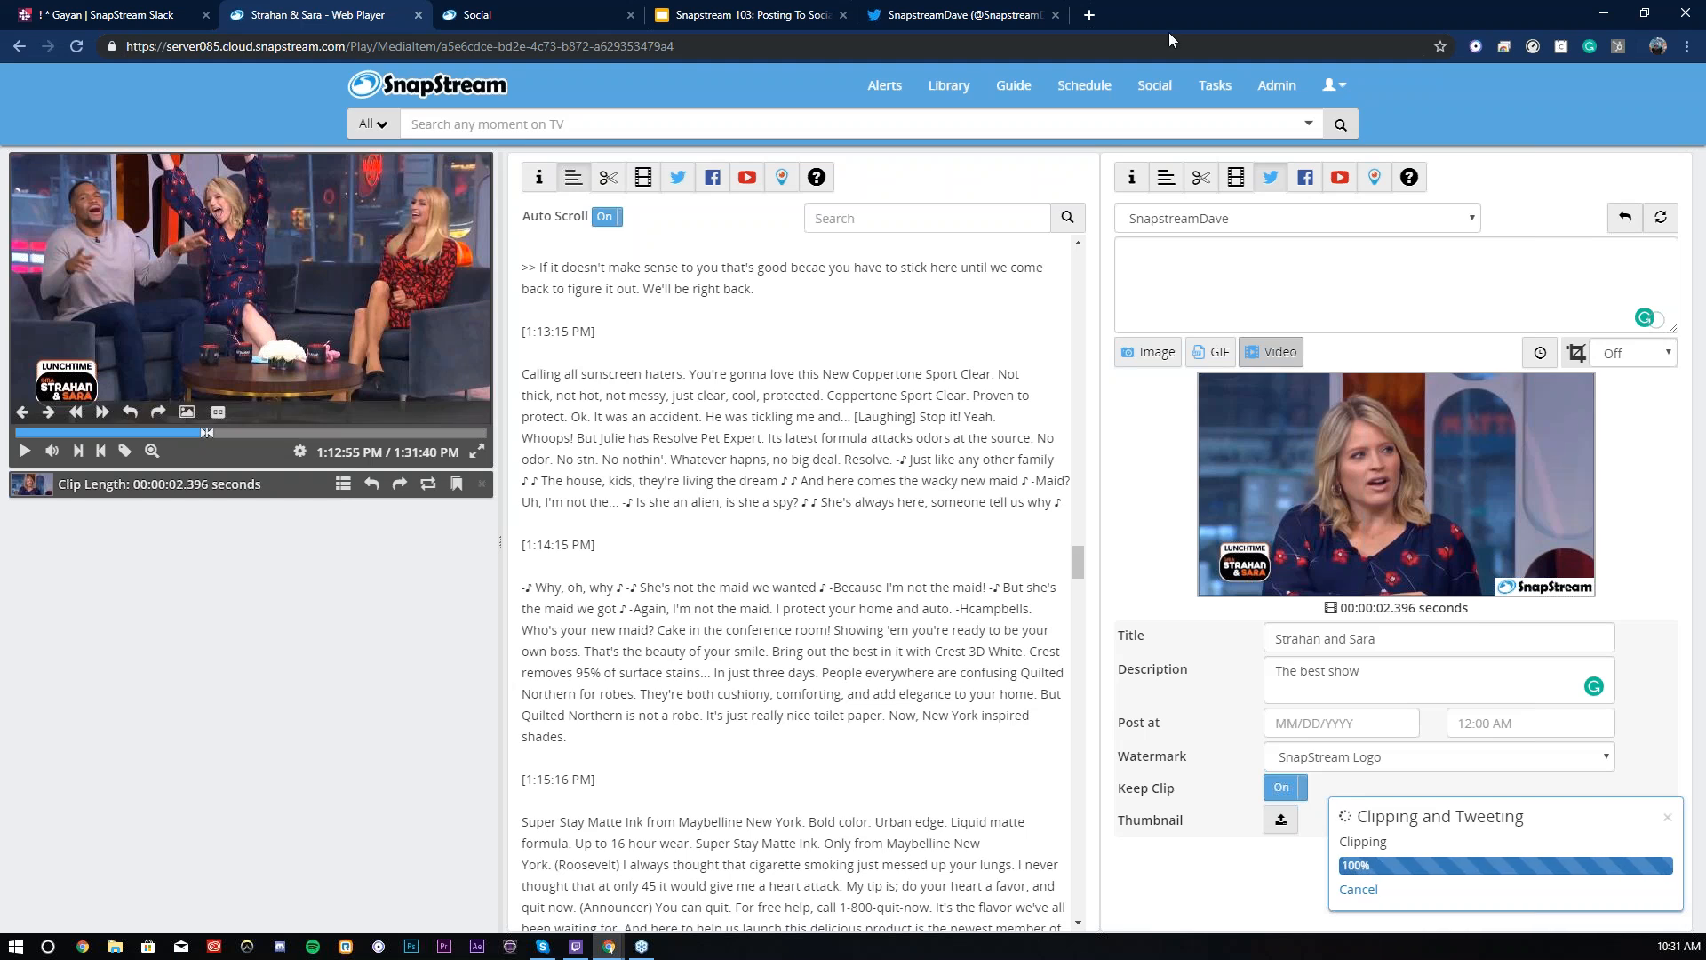
click(1214, 85)
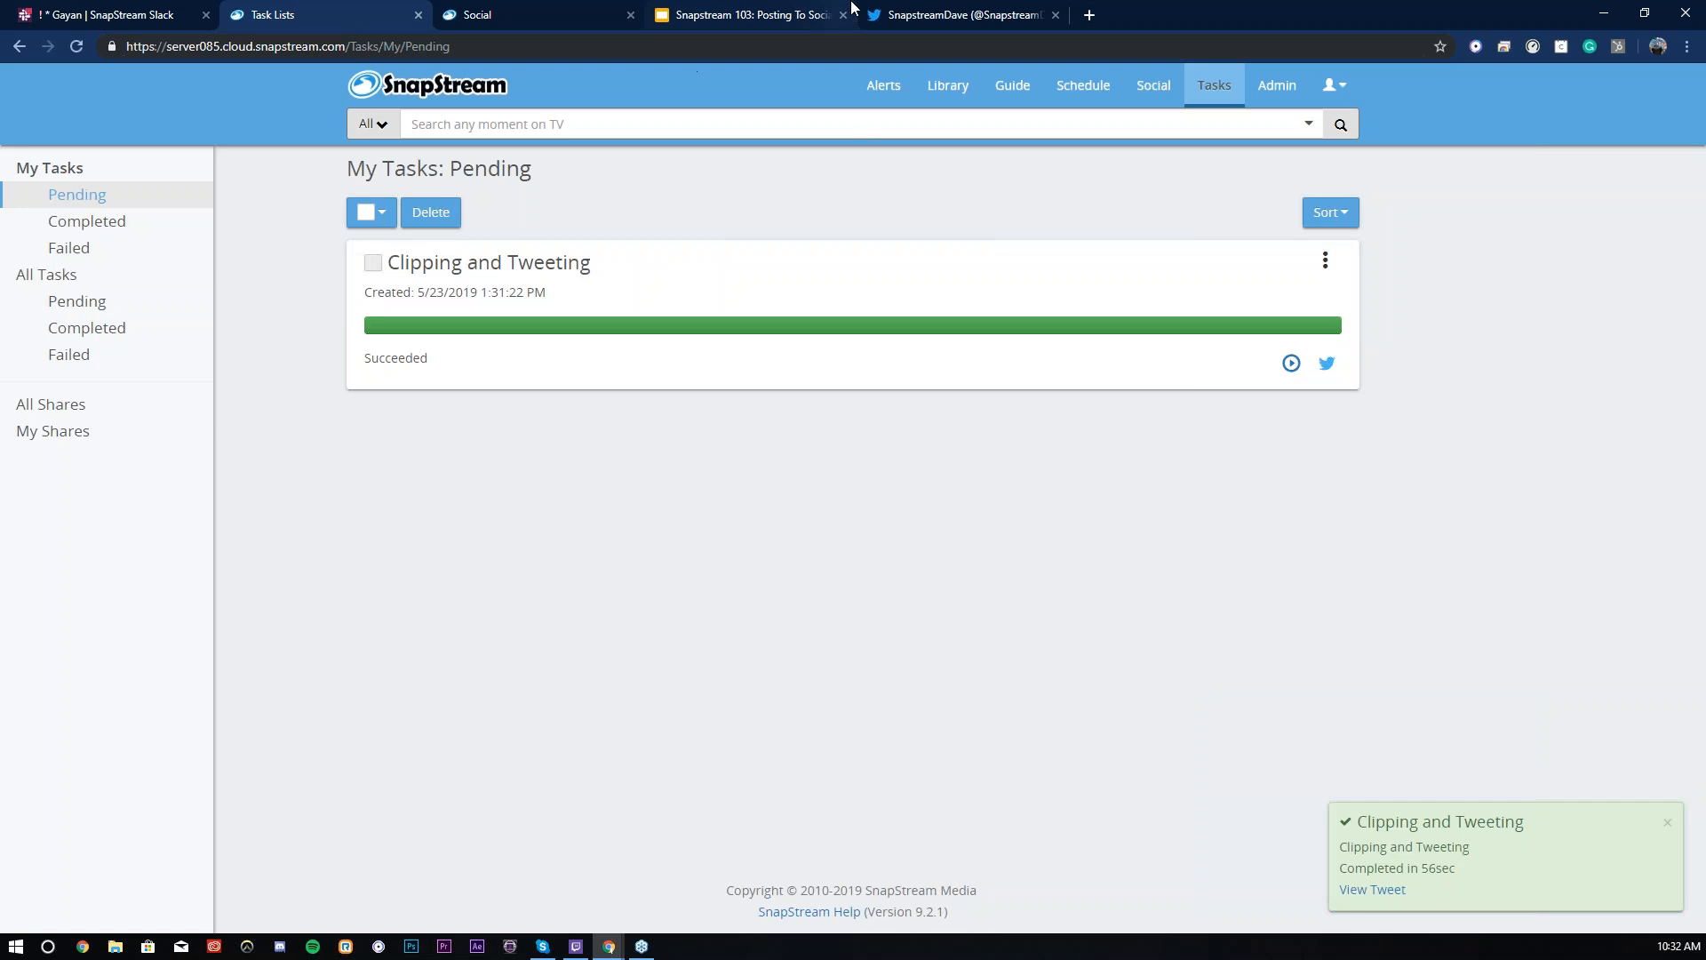
click(942, 15)
click(698, 48)
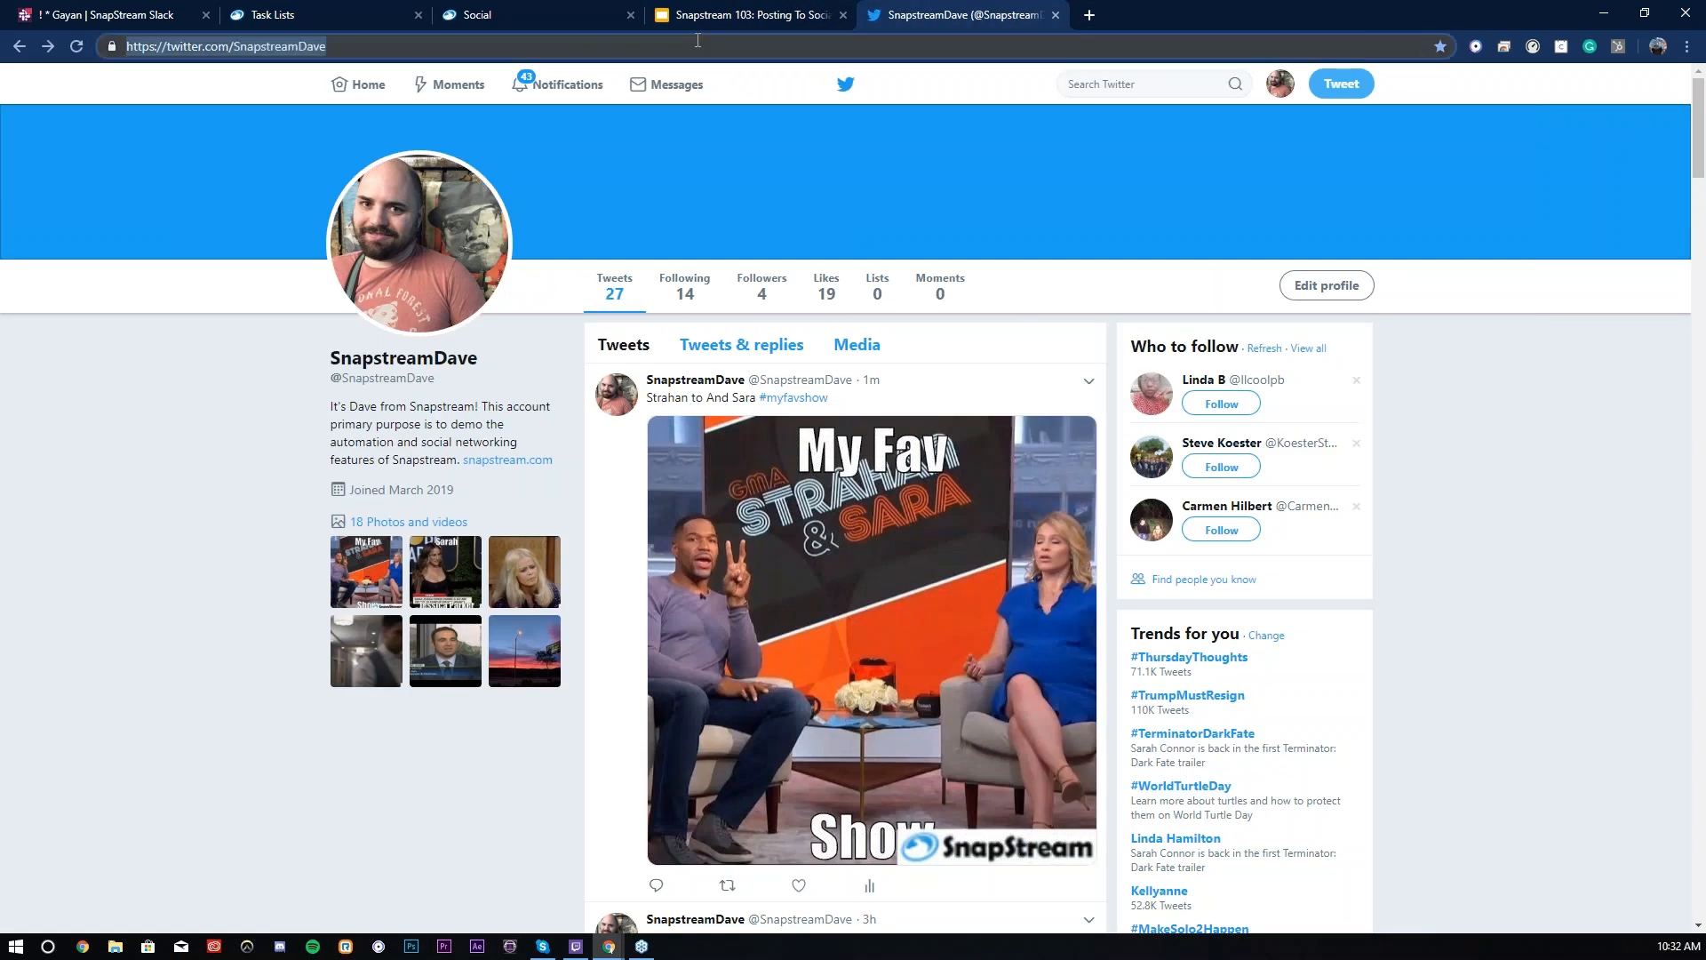
key(Return)
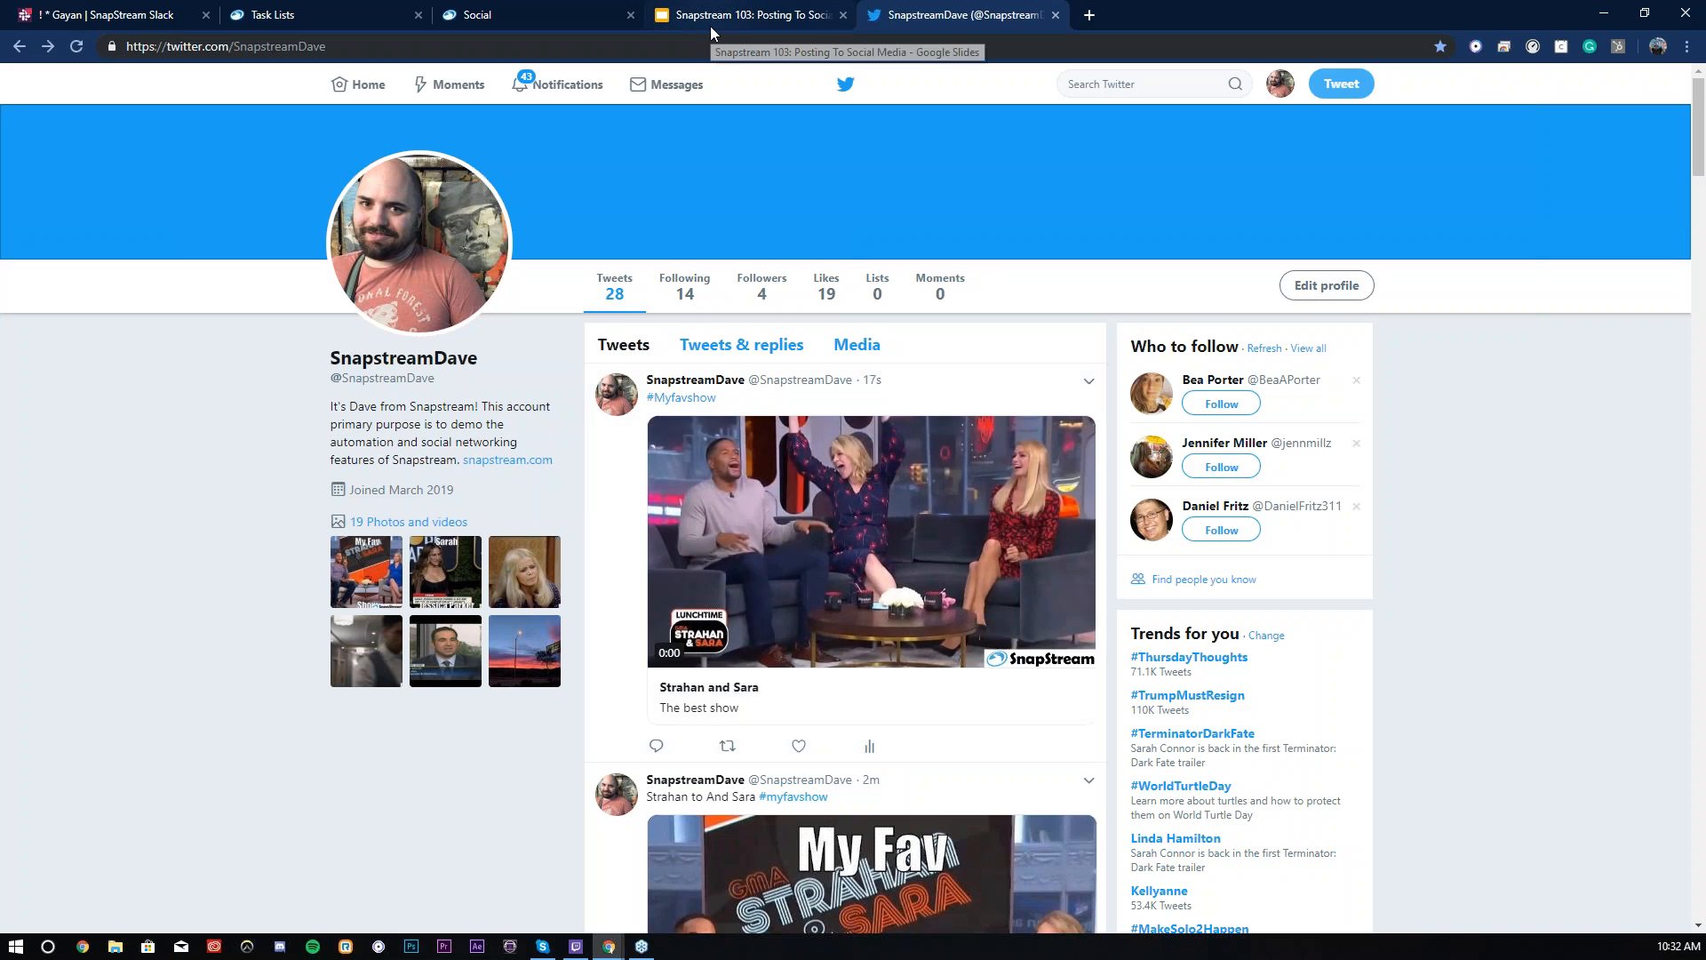
Open the posted video tweet from the latest Clipping and Tweeting entry among my completed tasks.
click(601, 14)
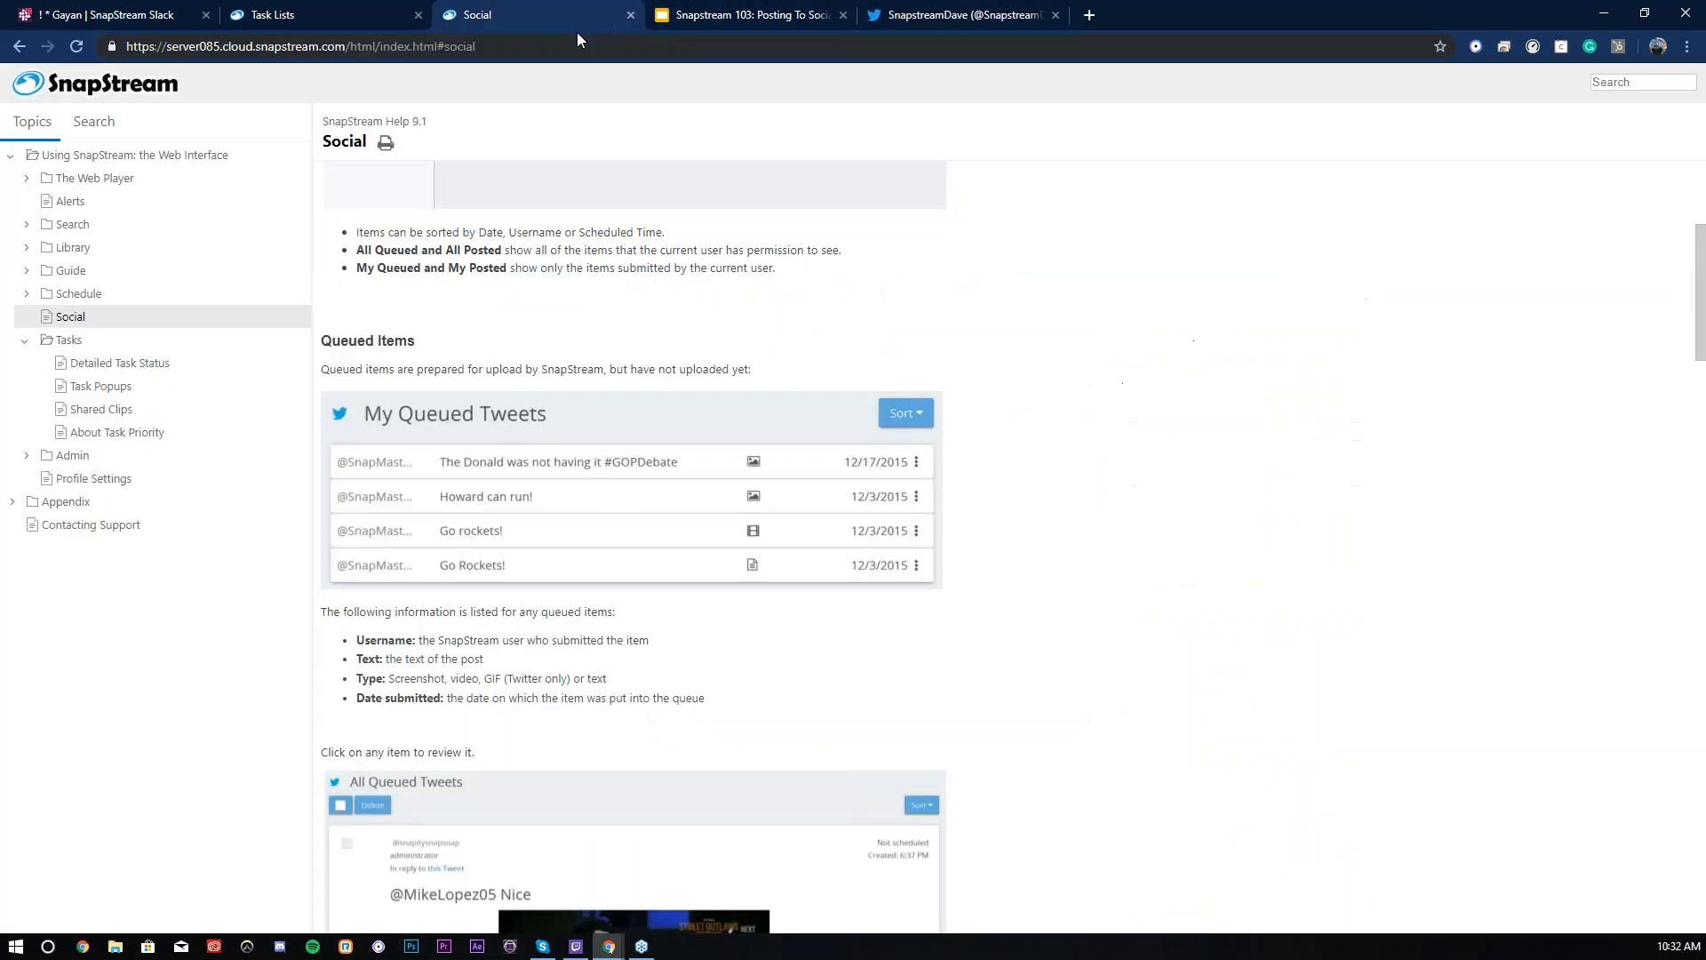
click(338, 5)
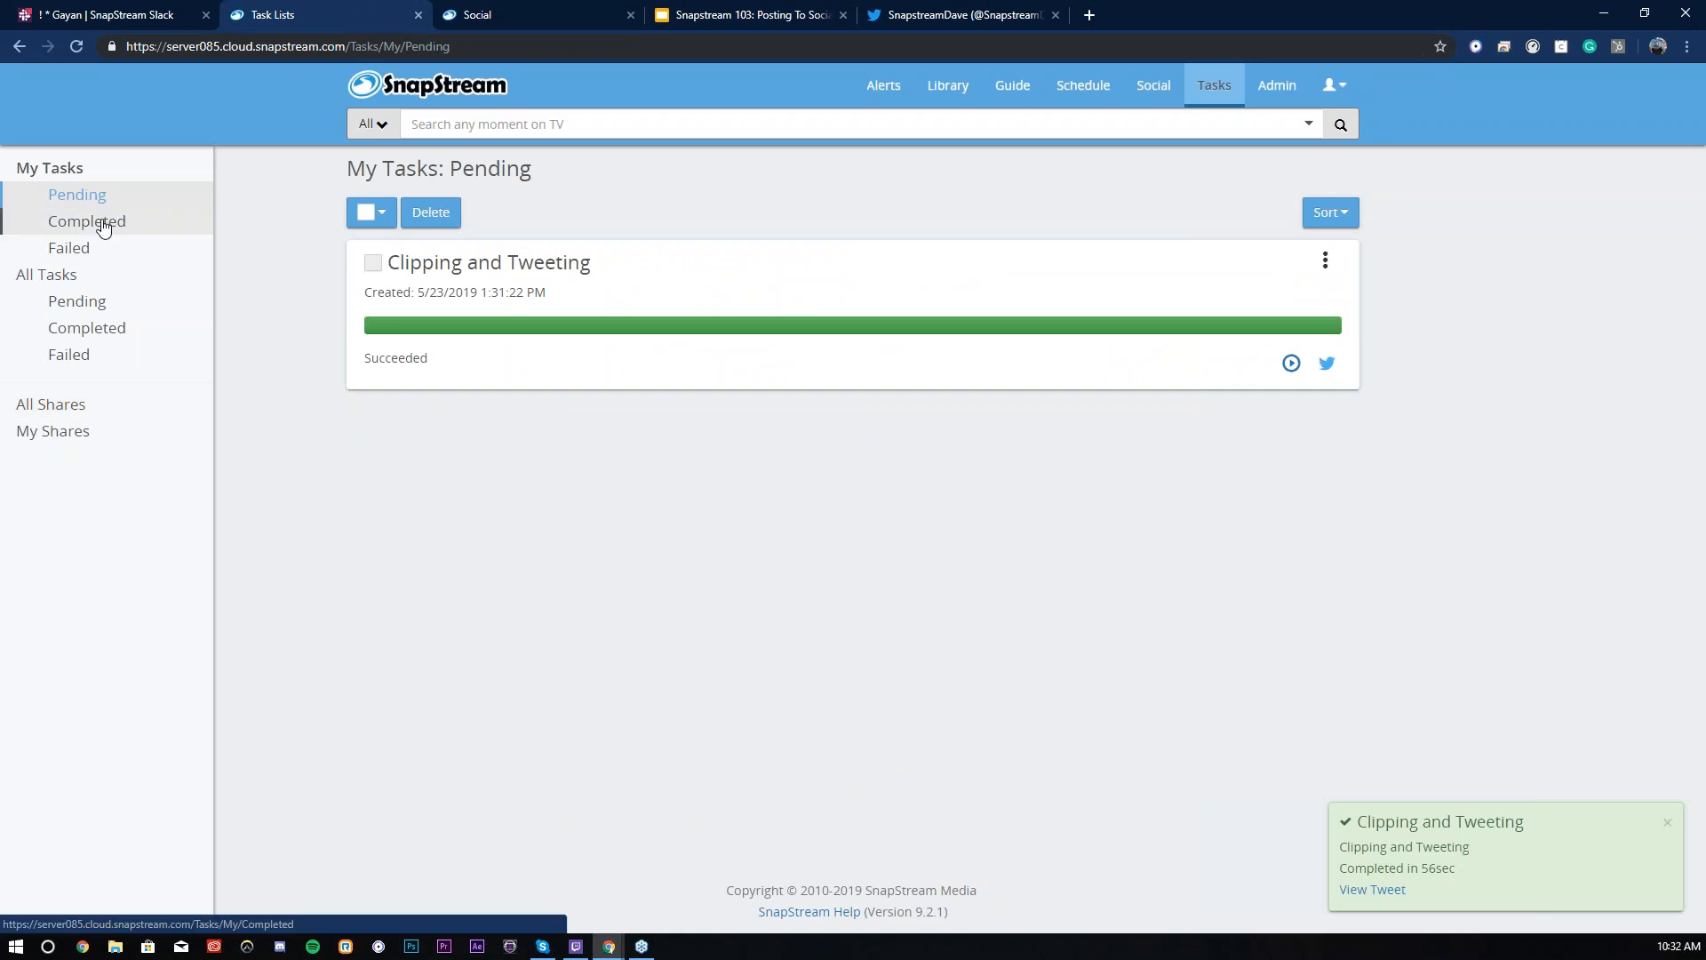
click(104, 224)
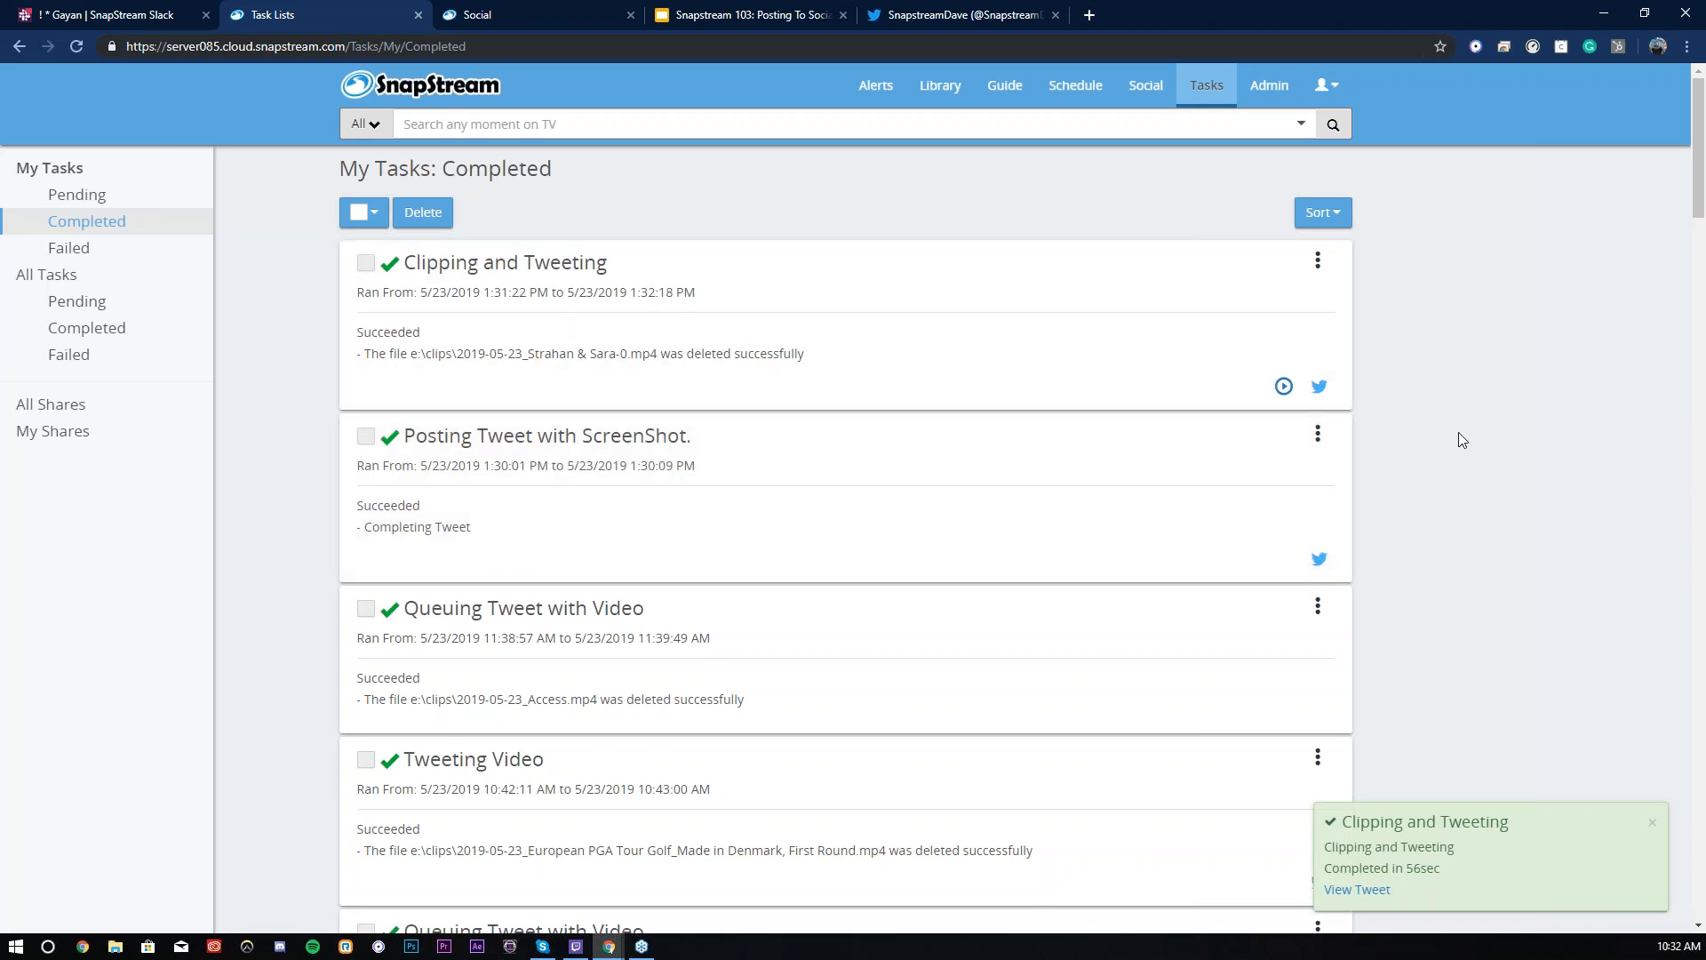
click(1320, 391)
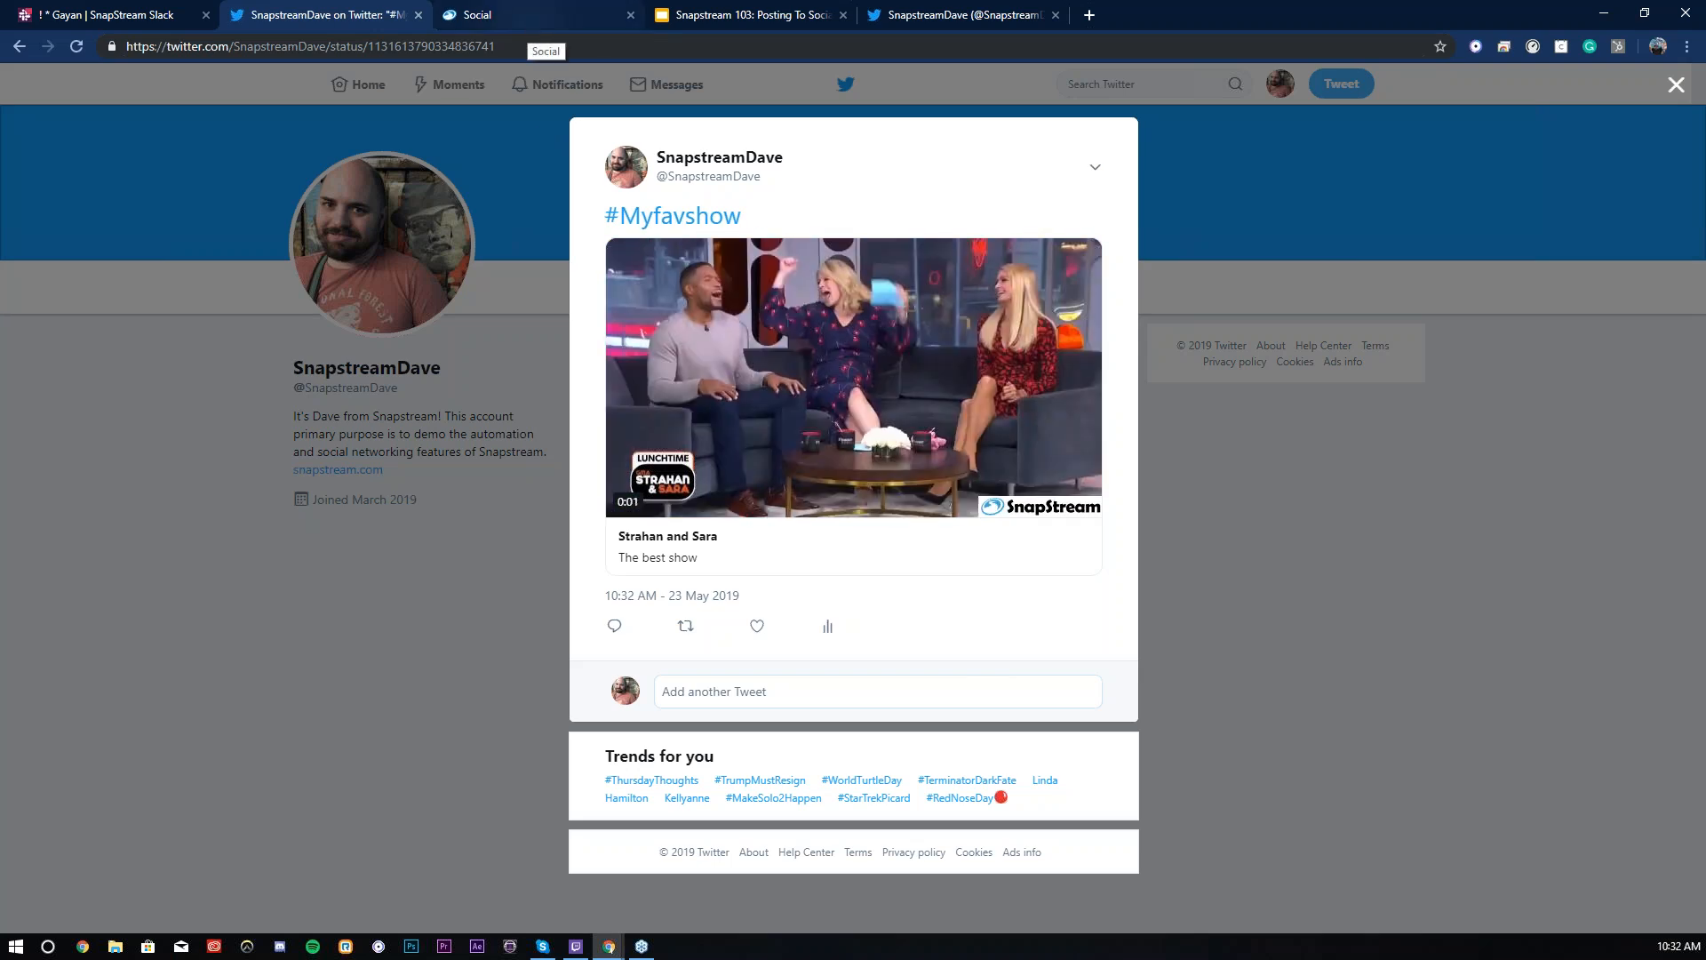
Close the Social help and Slack pages and return from the tweet to the completed tasks list.
click(629, 16)
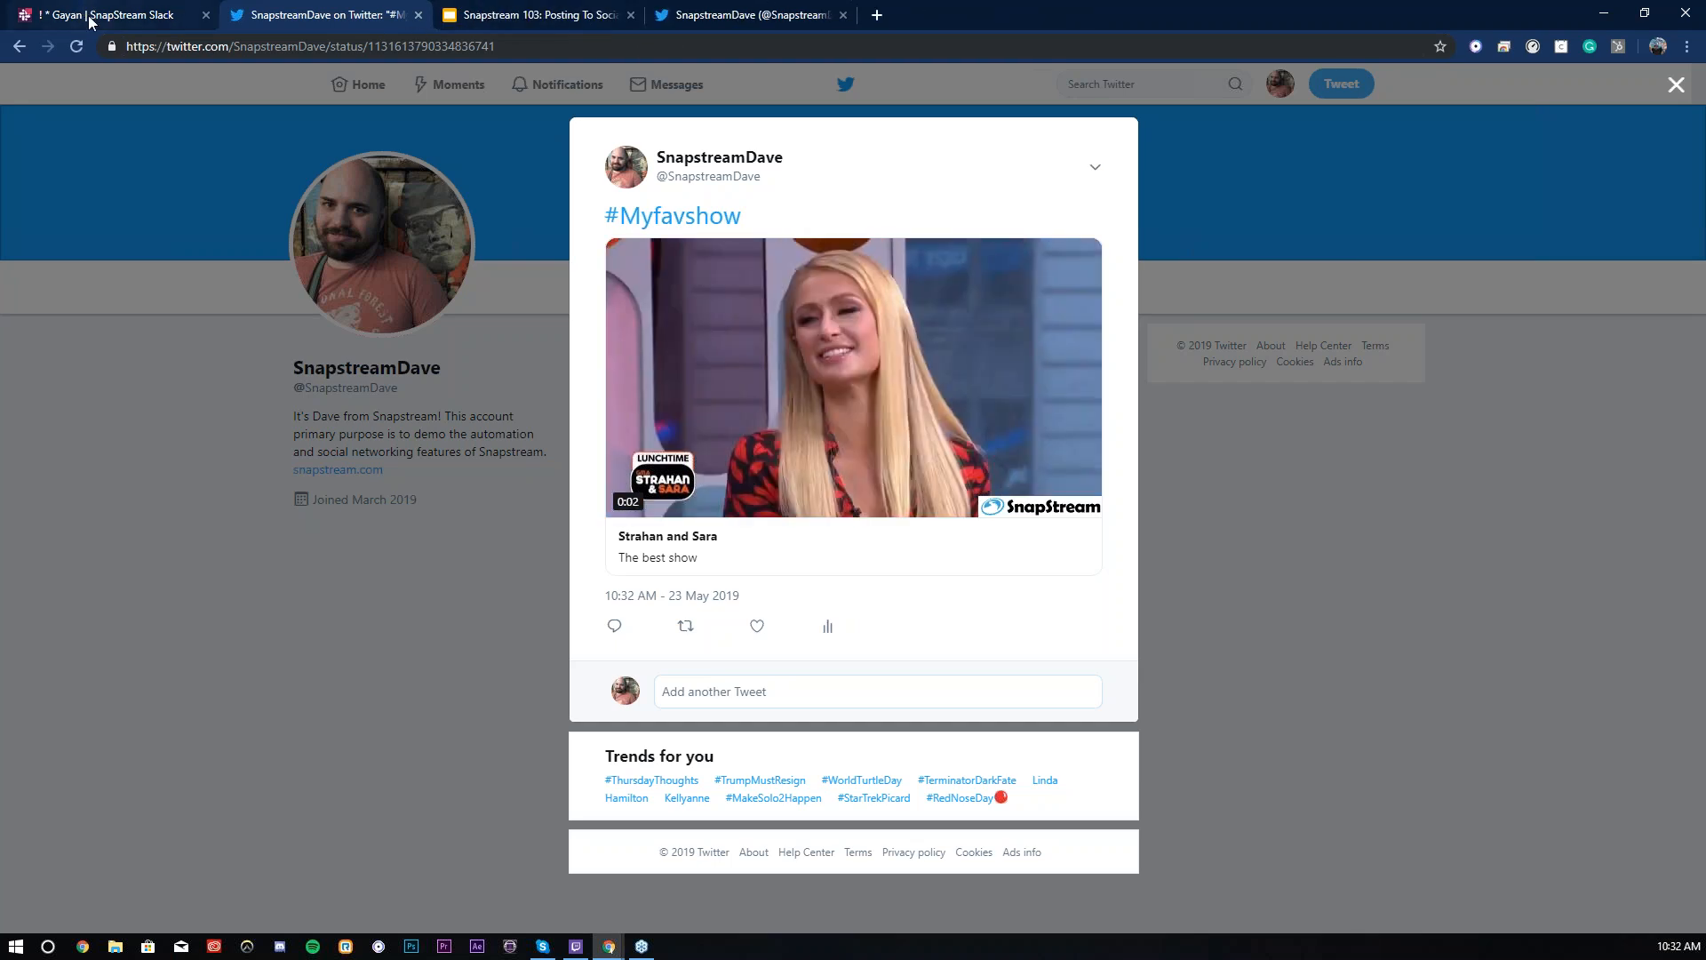
click(14, 49)
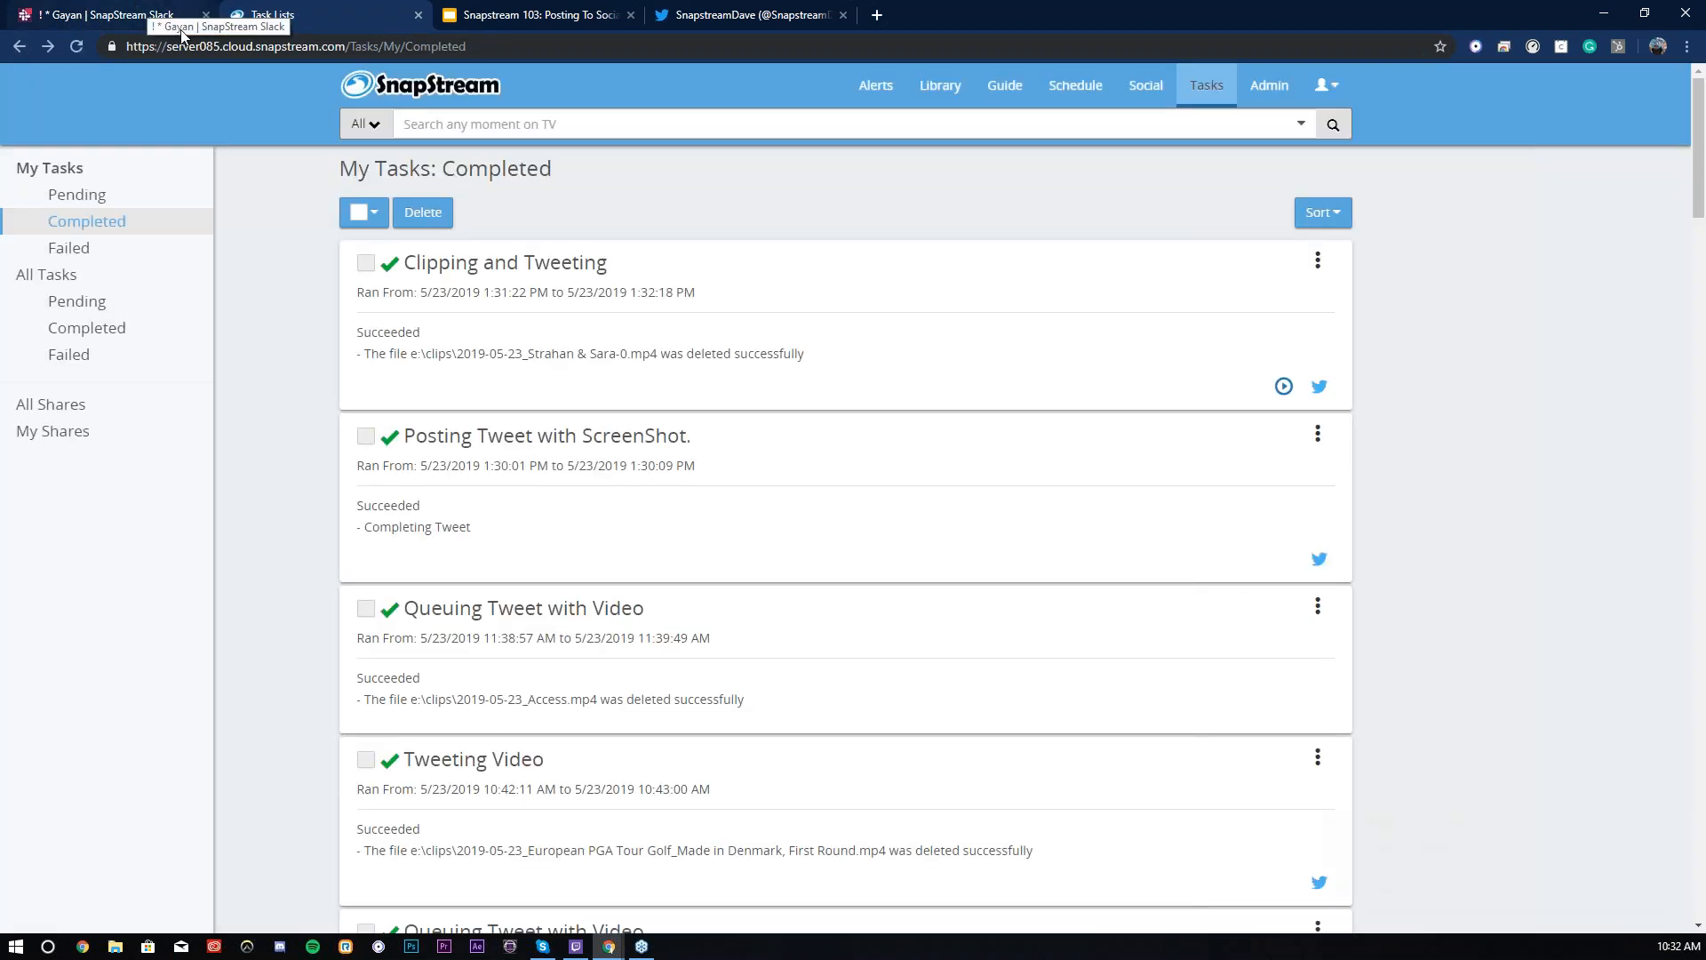
click(205, 16)
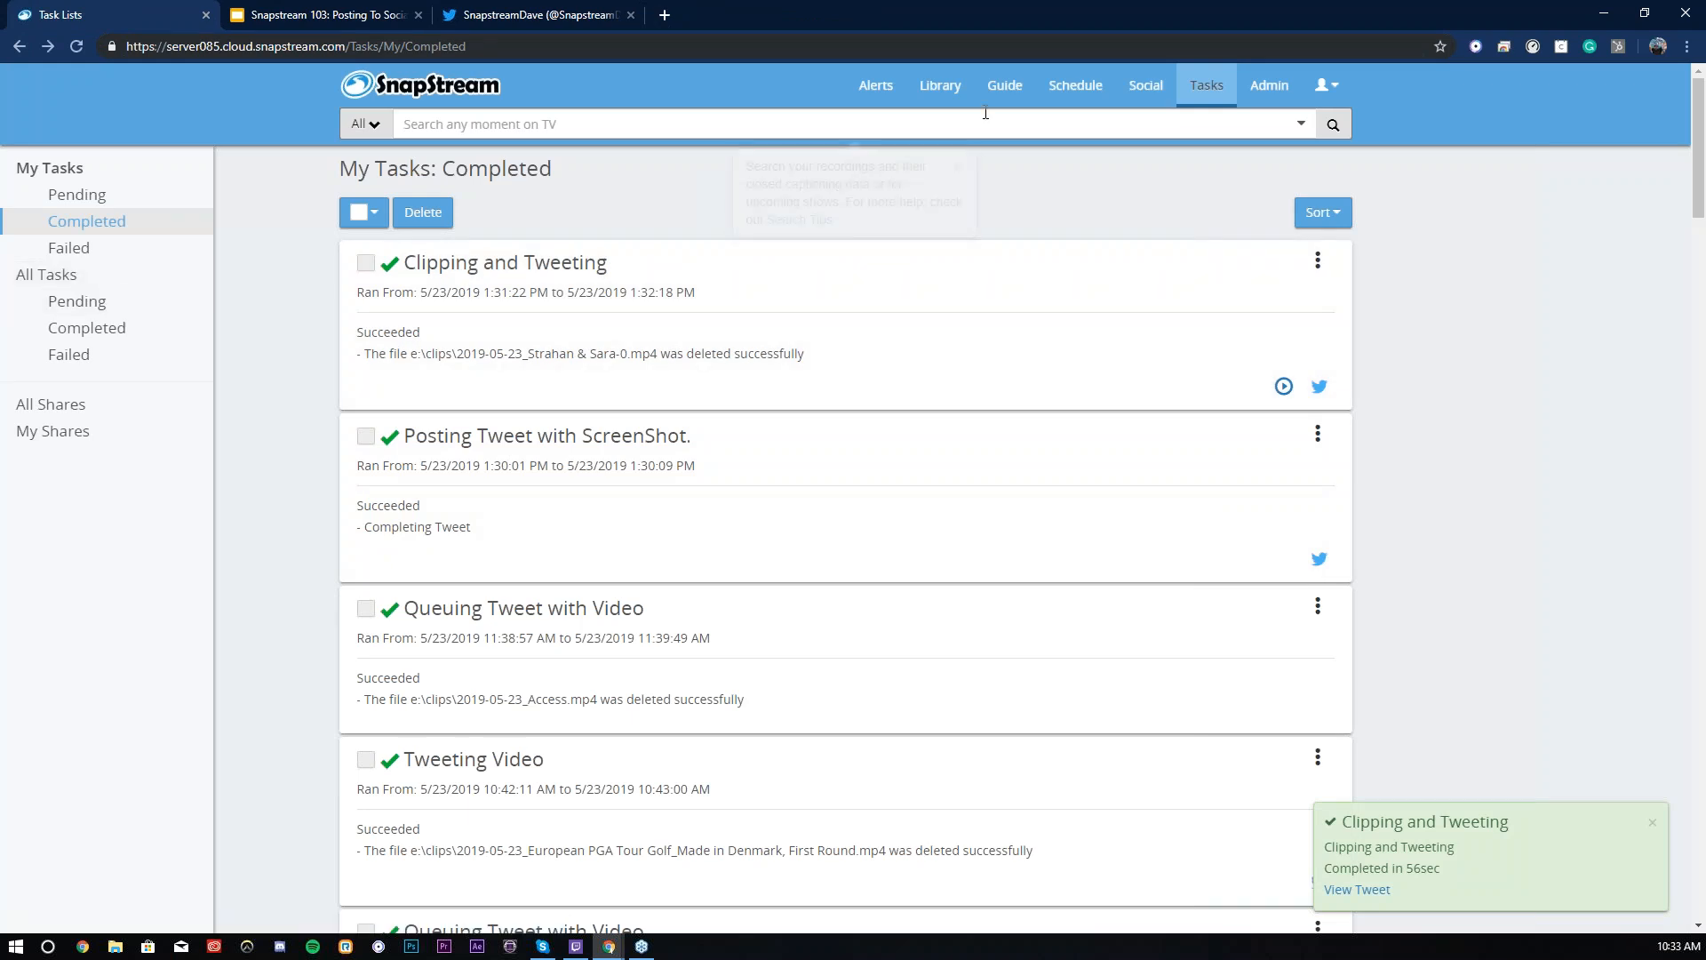
Review all posted and my posted tweets in Social, and view the #Myfavshow tweet on Twitter from the list.
click(1145, 85)
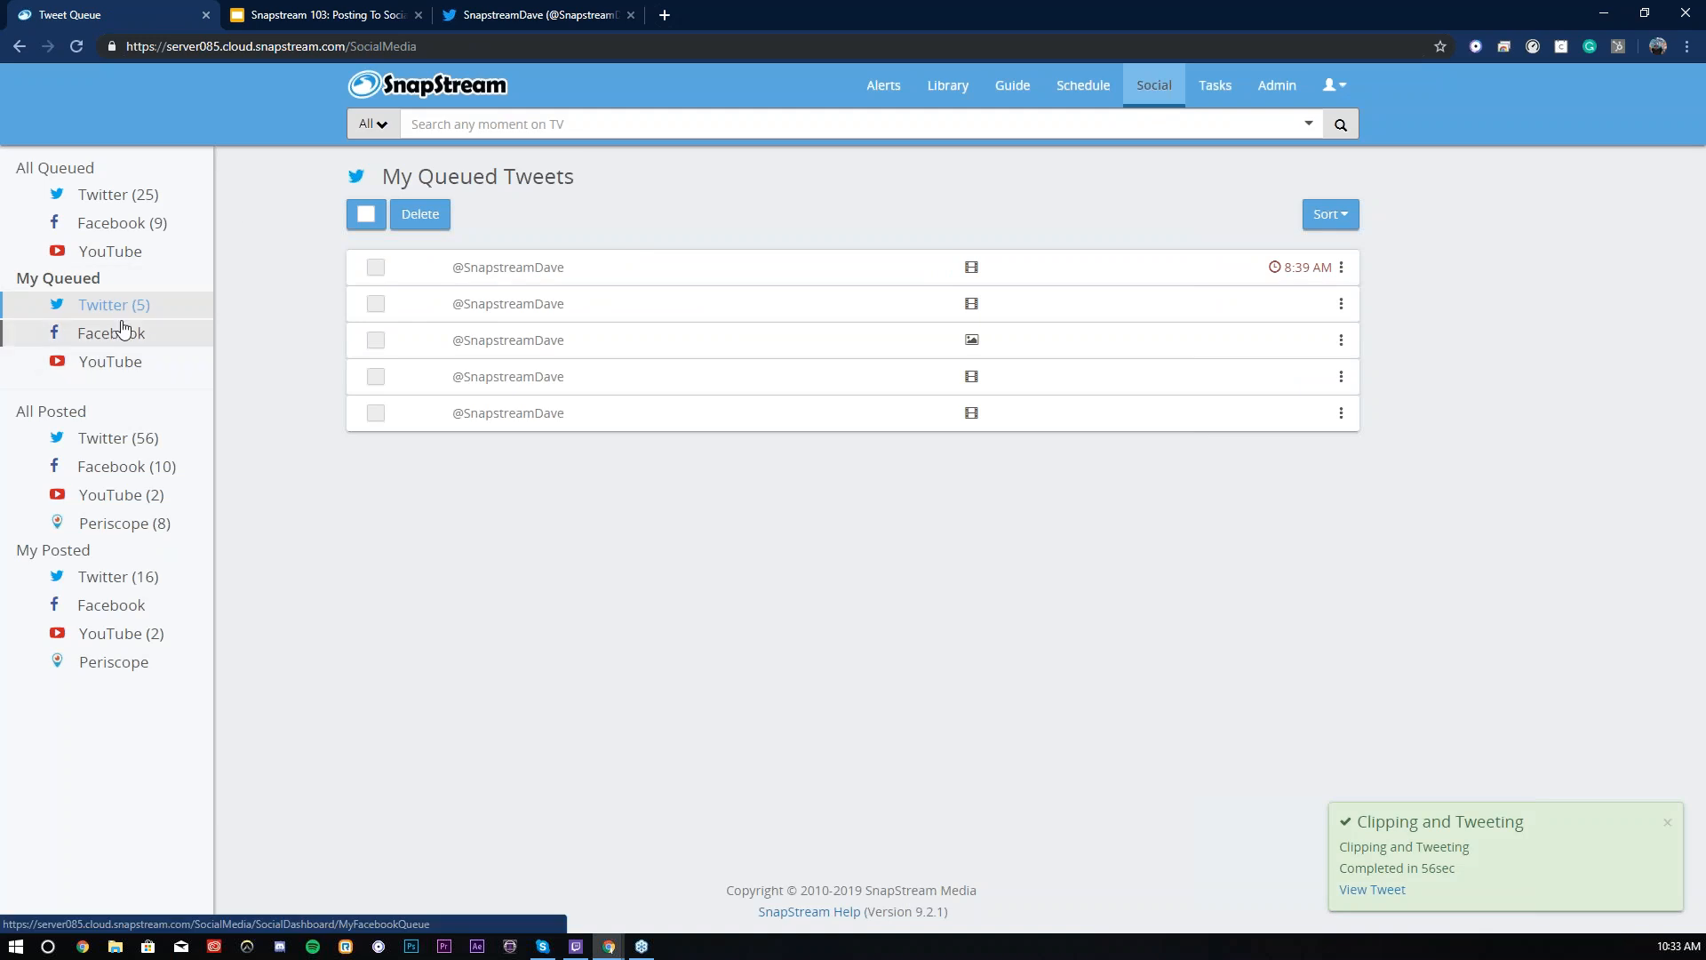
click(163, 439)
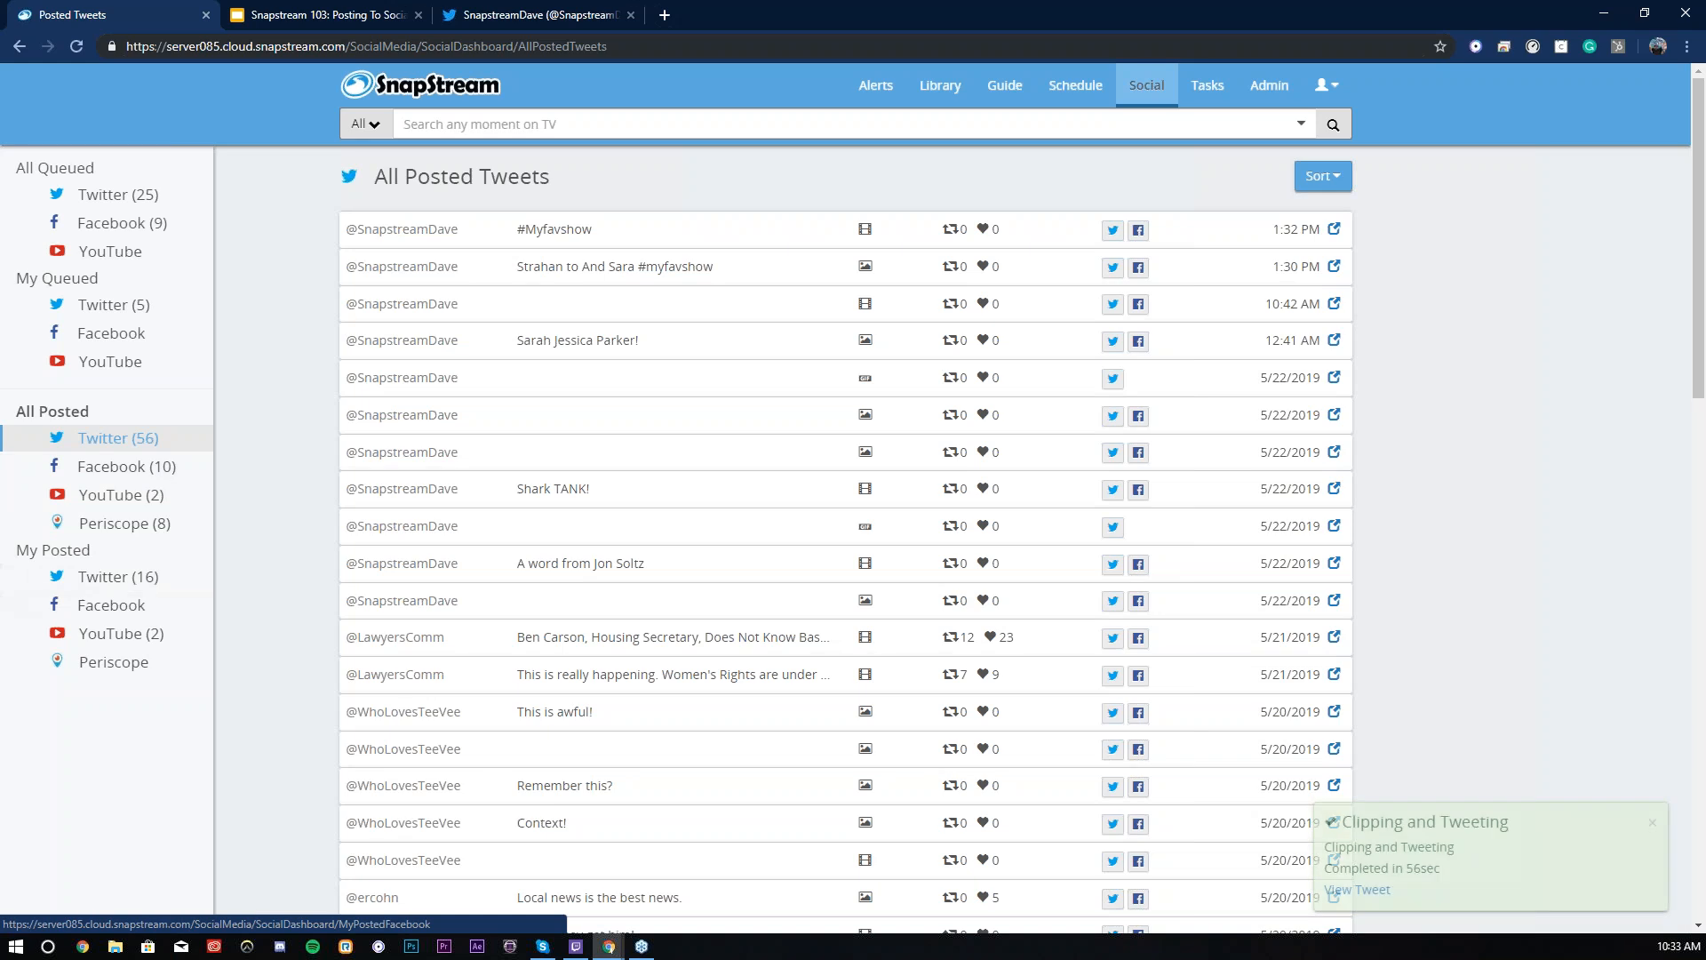
click(105, 585)
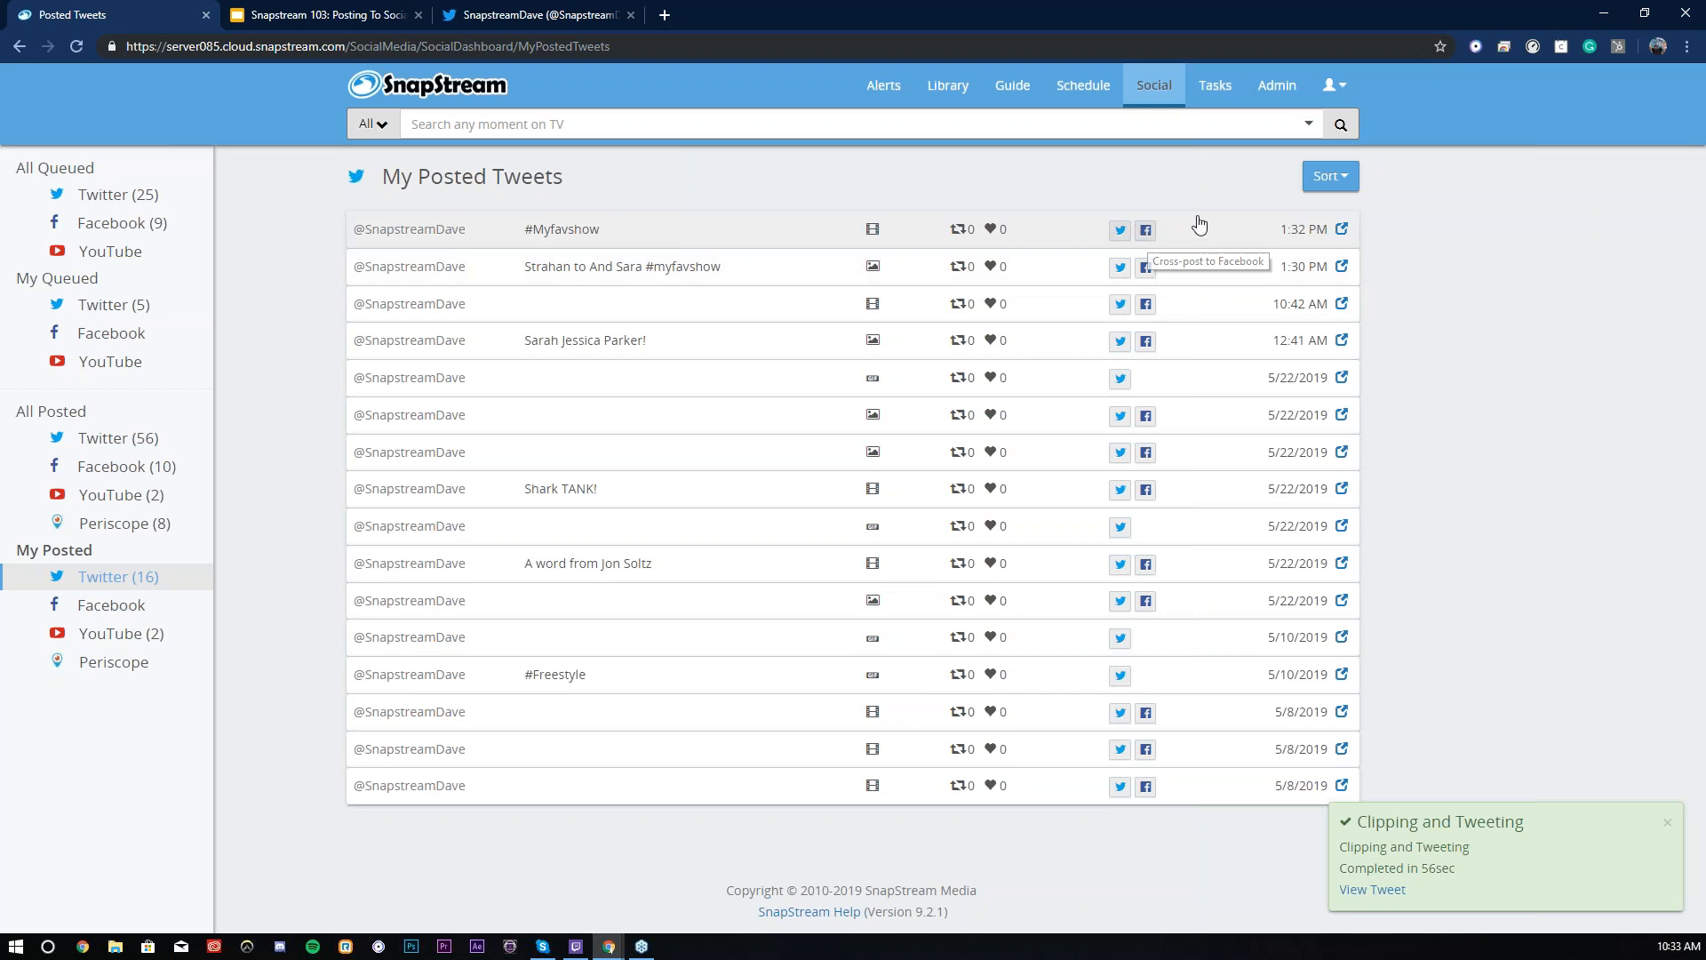
click(1340, 230)
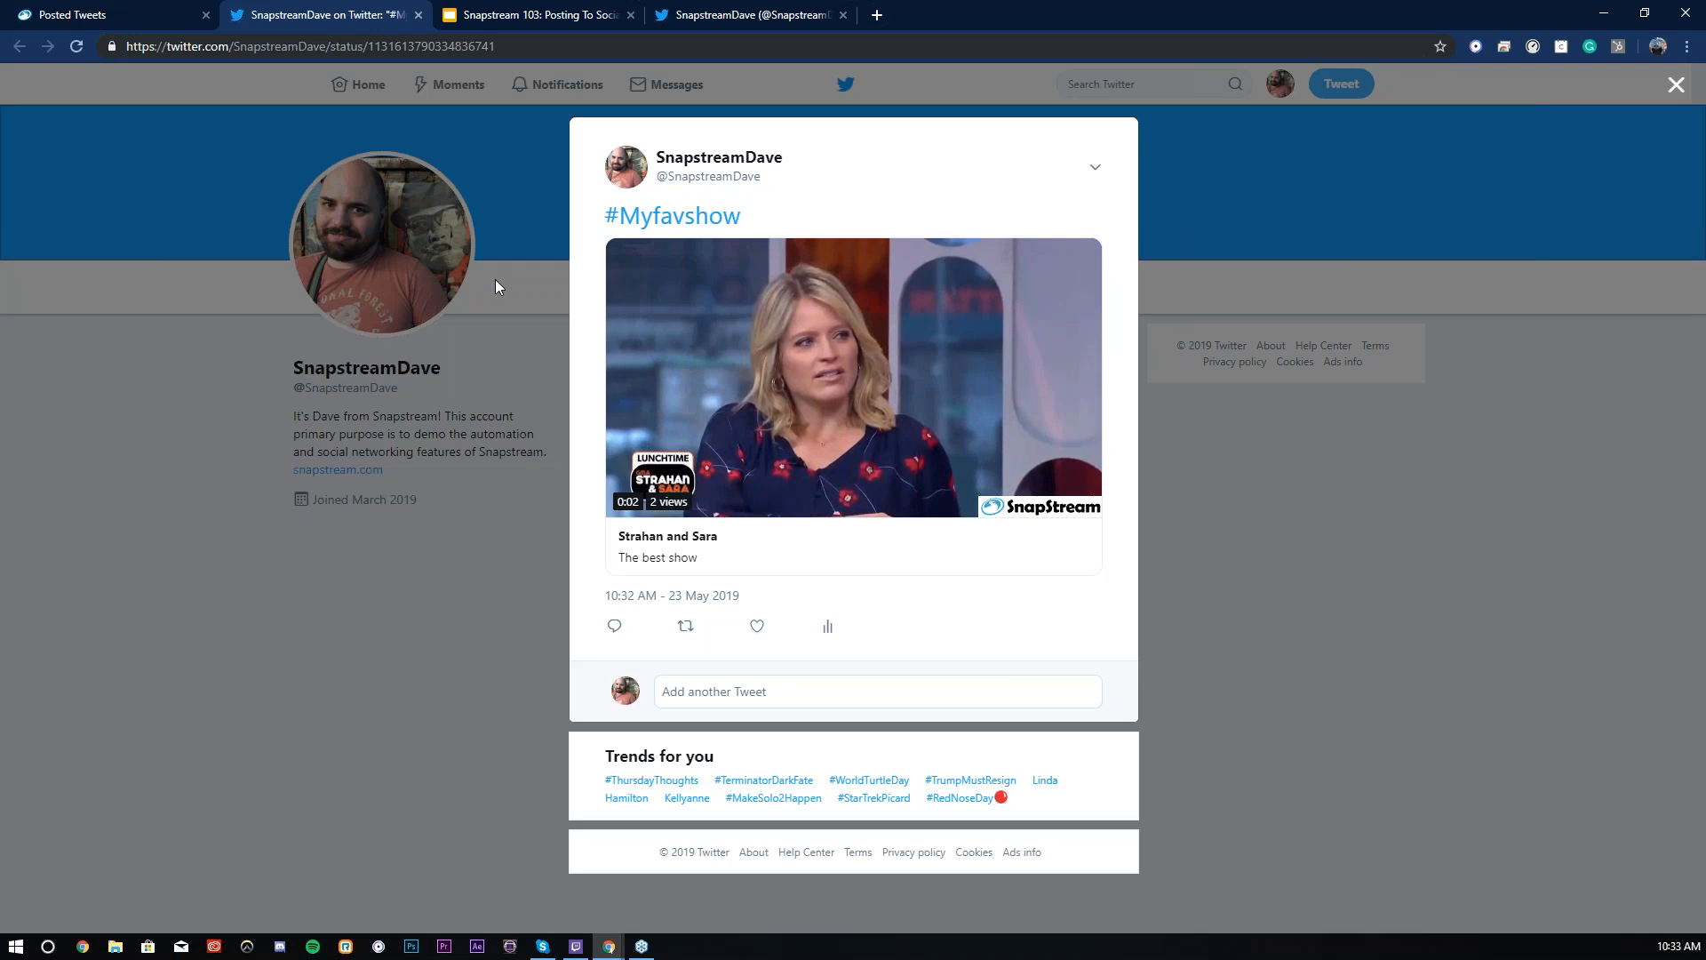
click(61, 15)
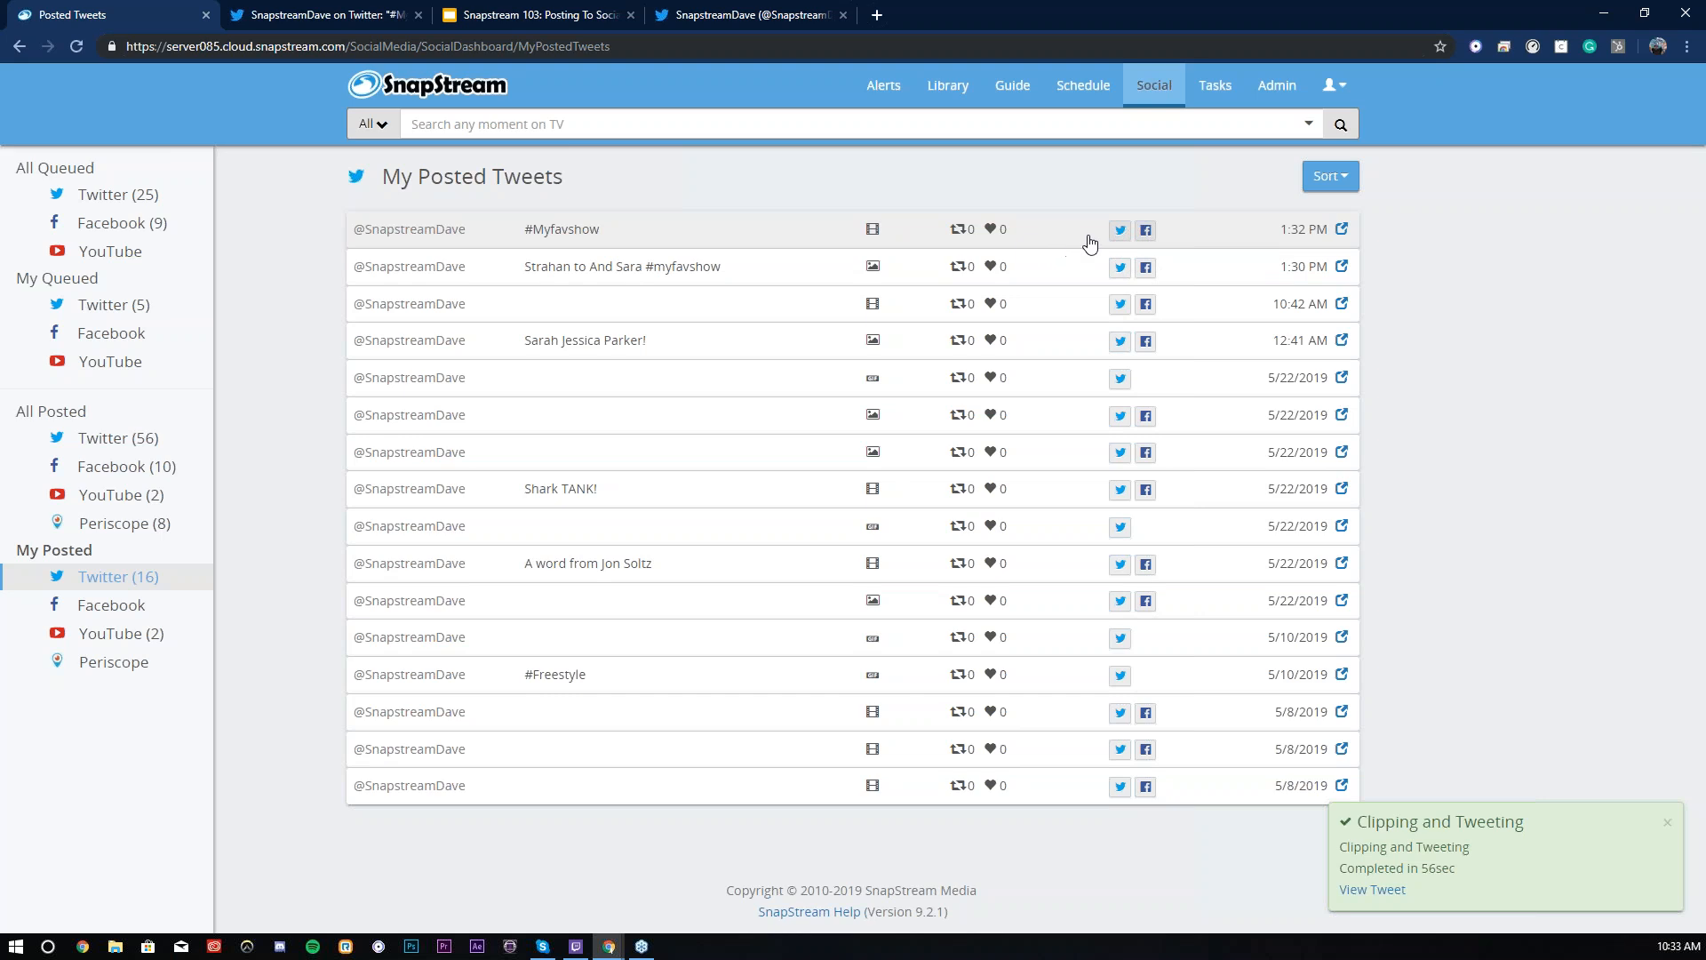
Open the Facebook cross-post for the #Myfavshow tweet, review the selectable pages, and close it without posting.
click(1147, 231)
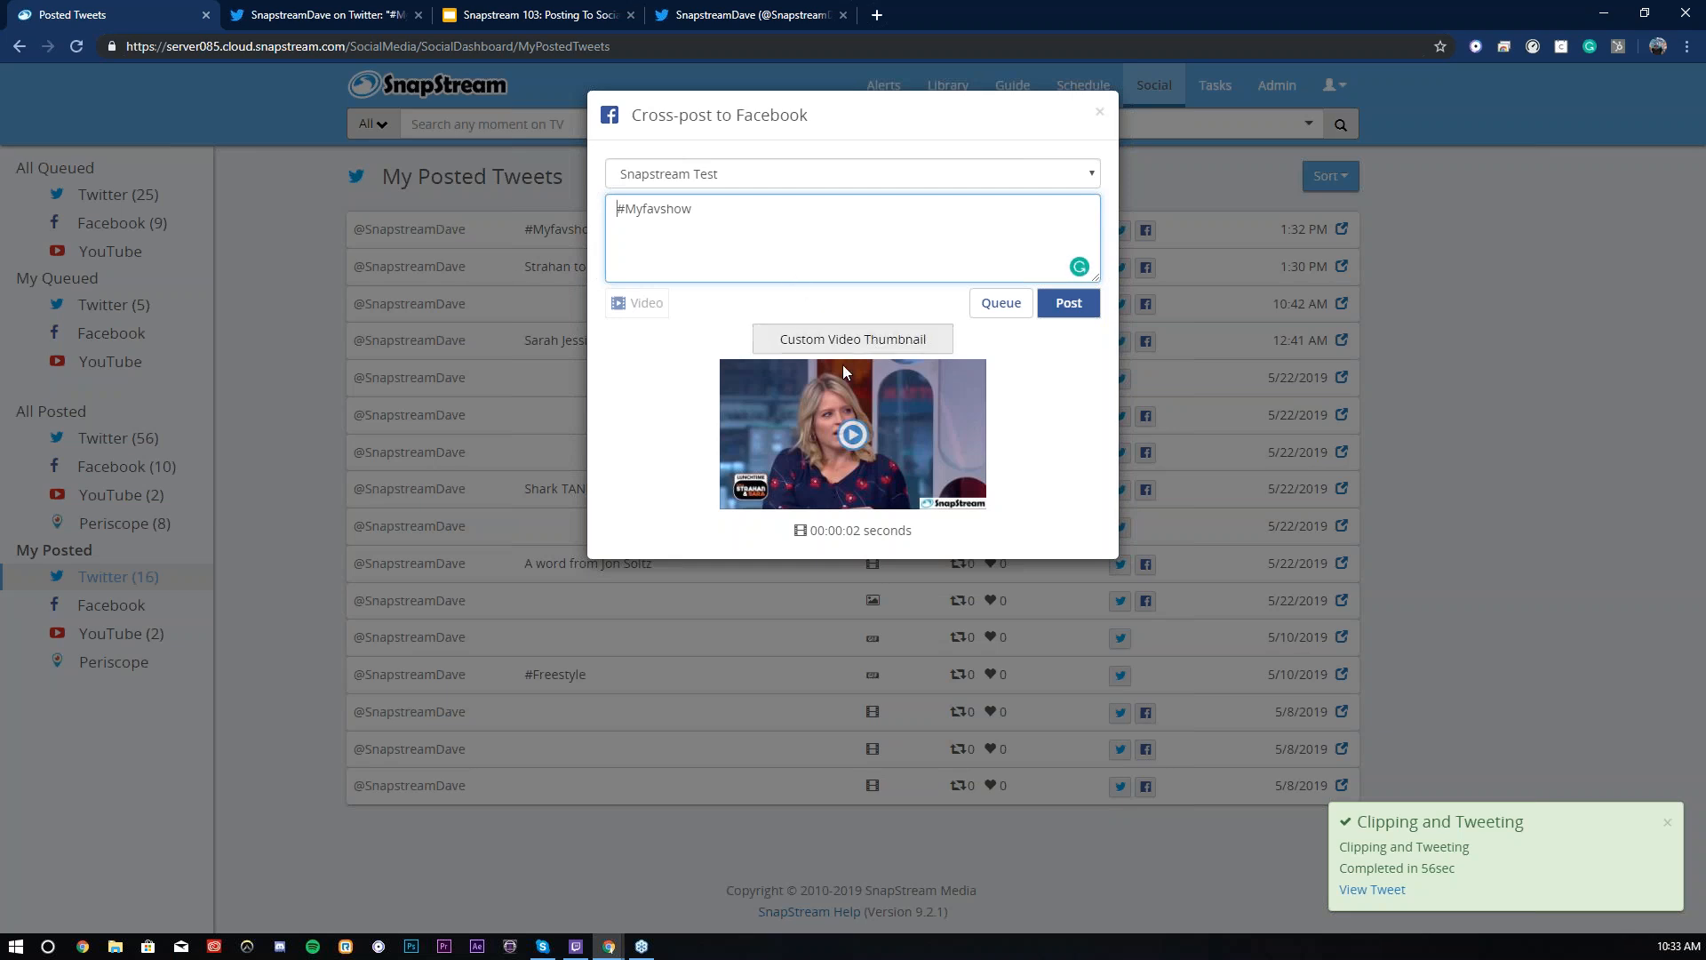
drag(709, 230, 299, 207)
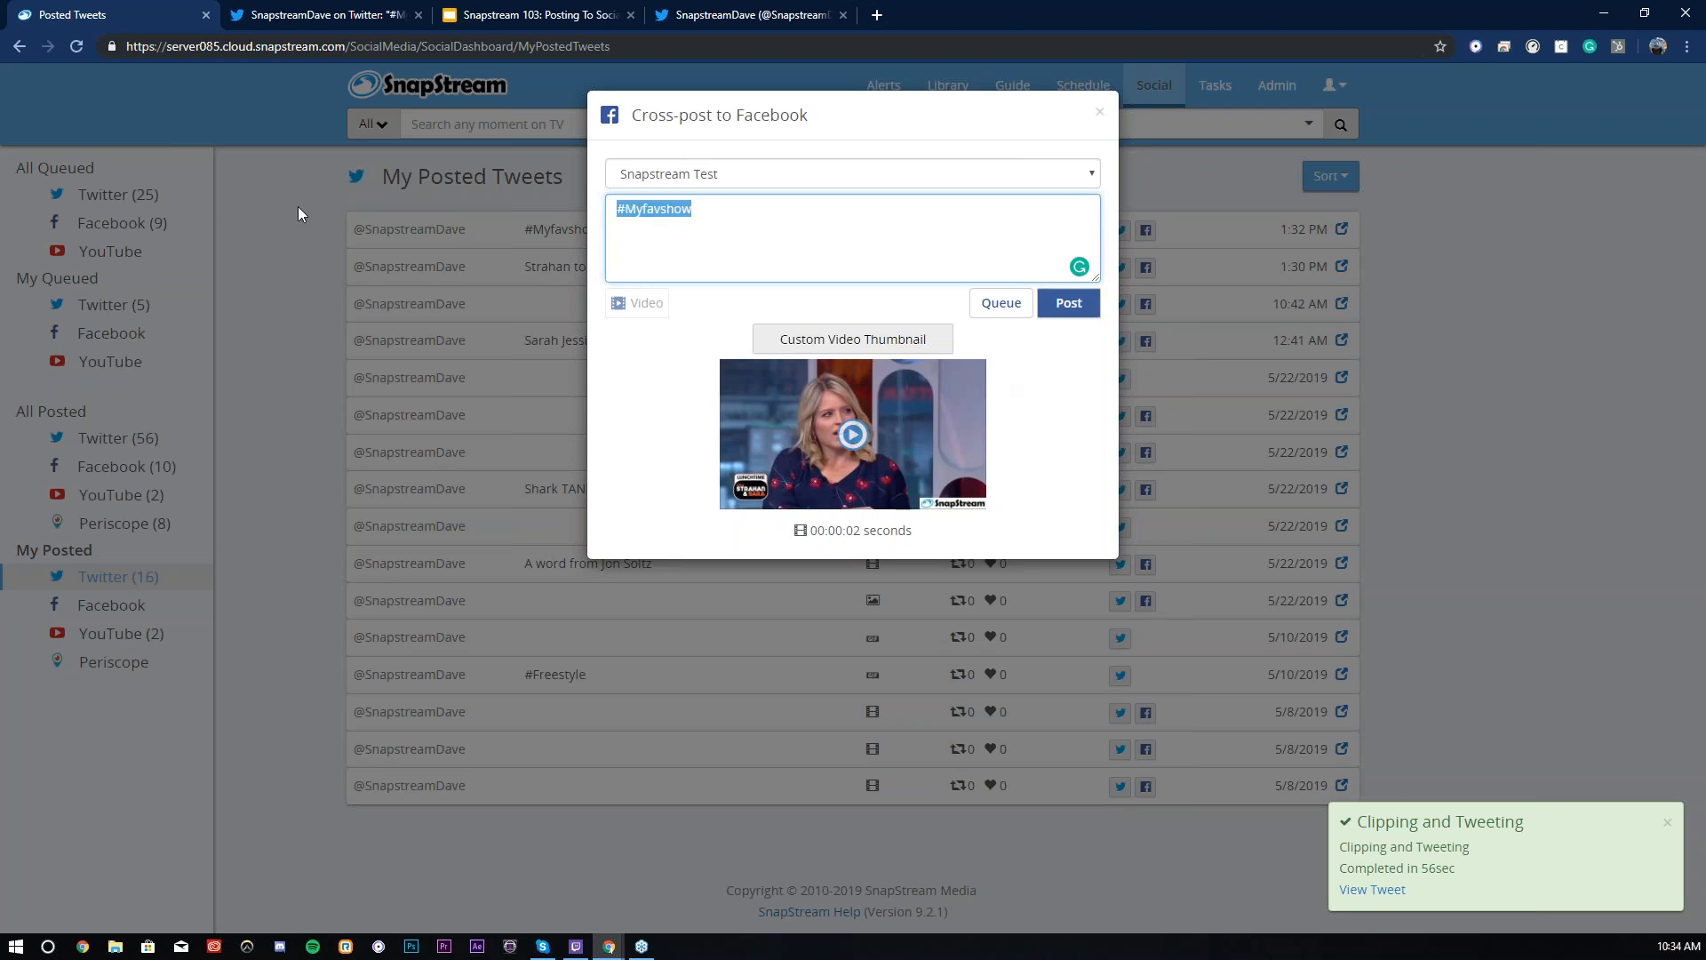
click(686, 178)
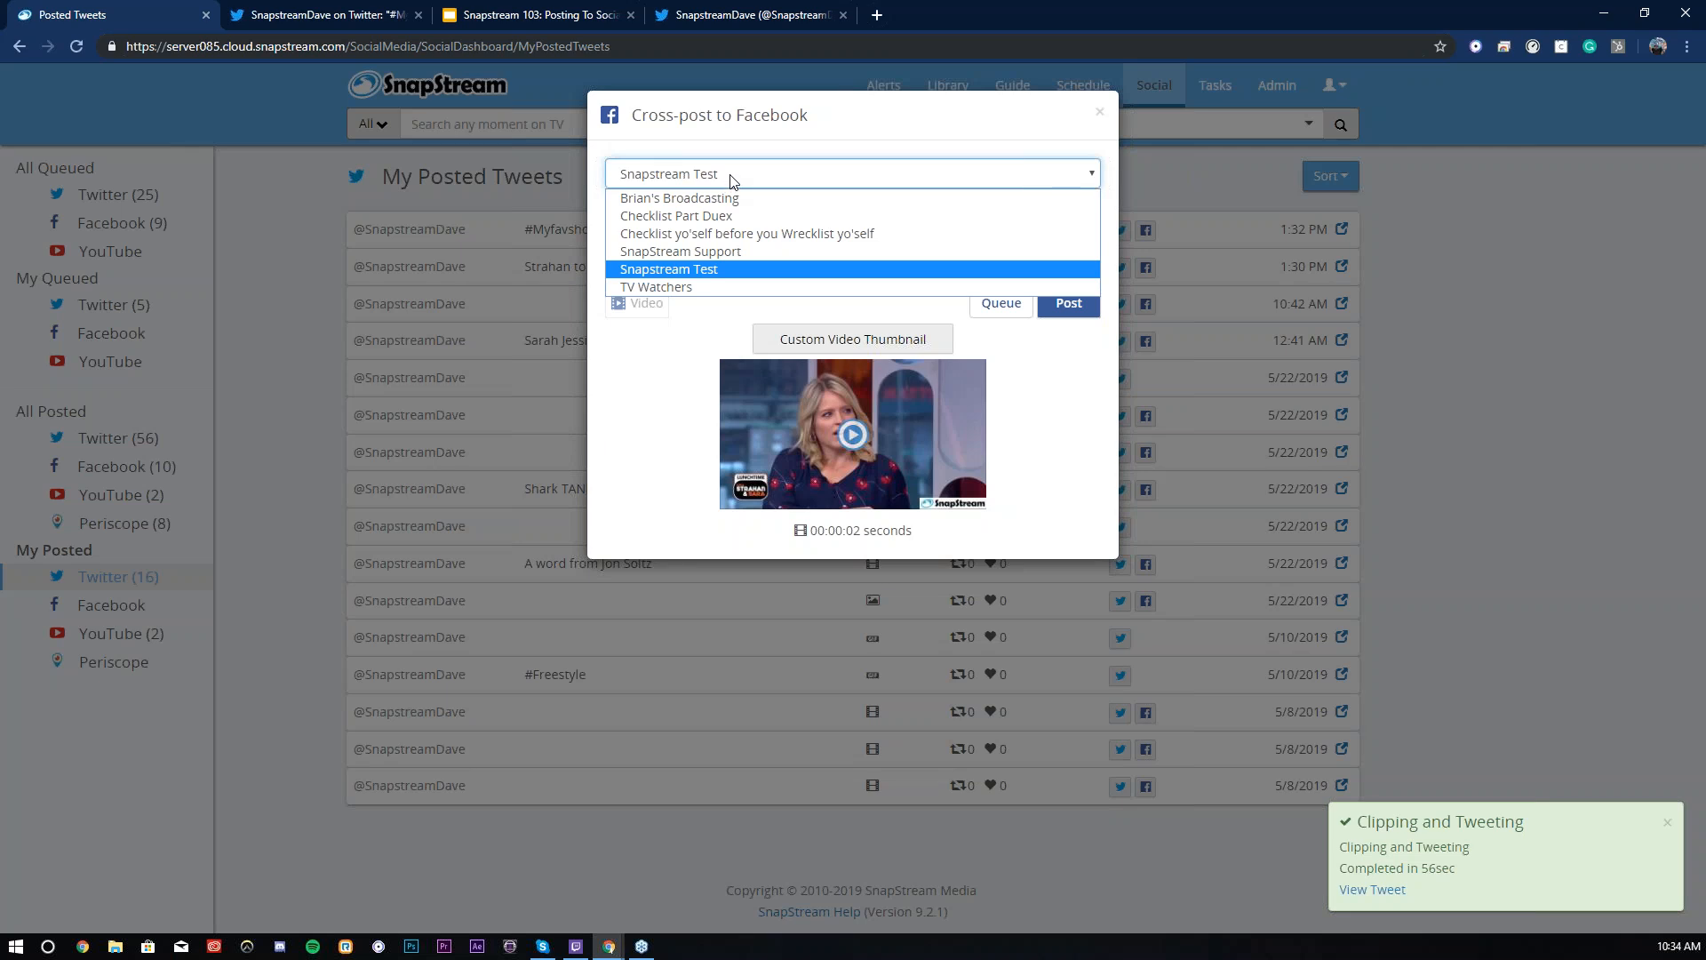
click(730, 178)
click(1067, 318)
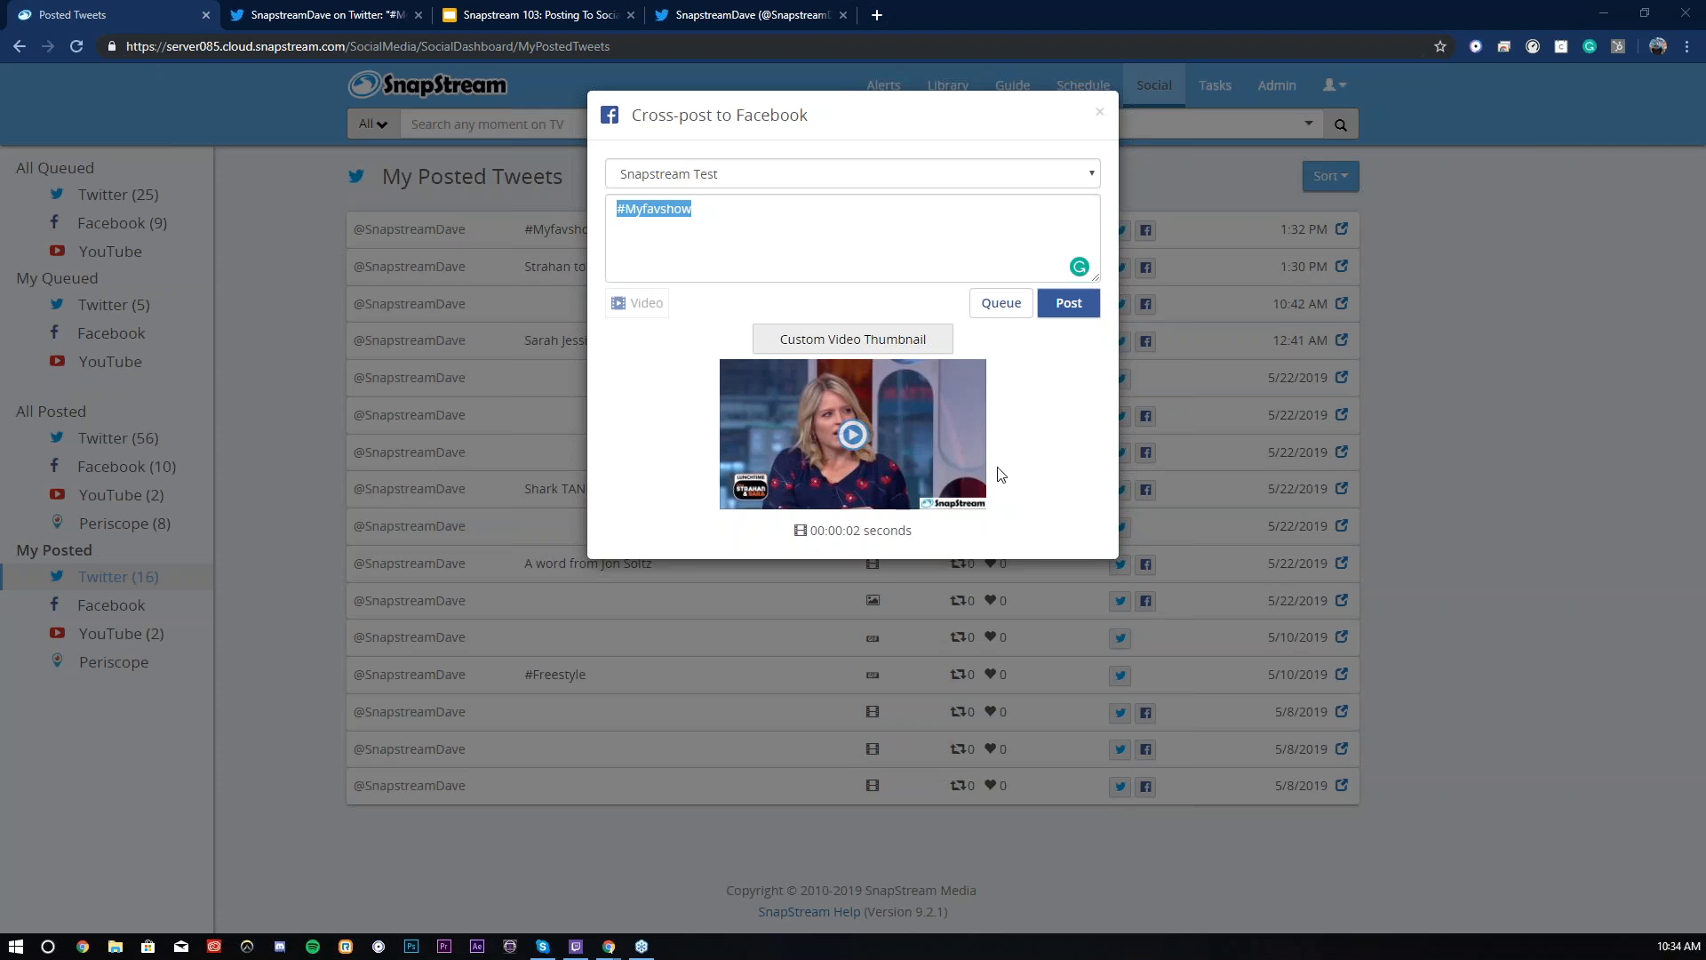
click(1101, 117)
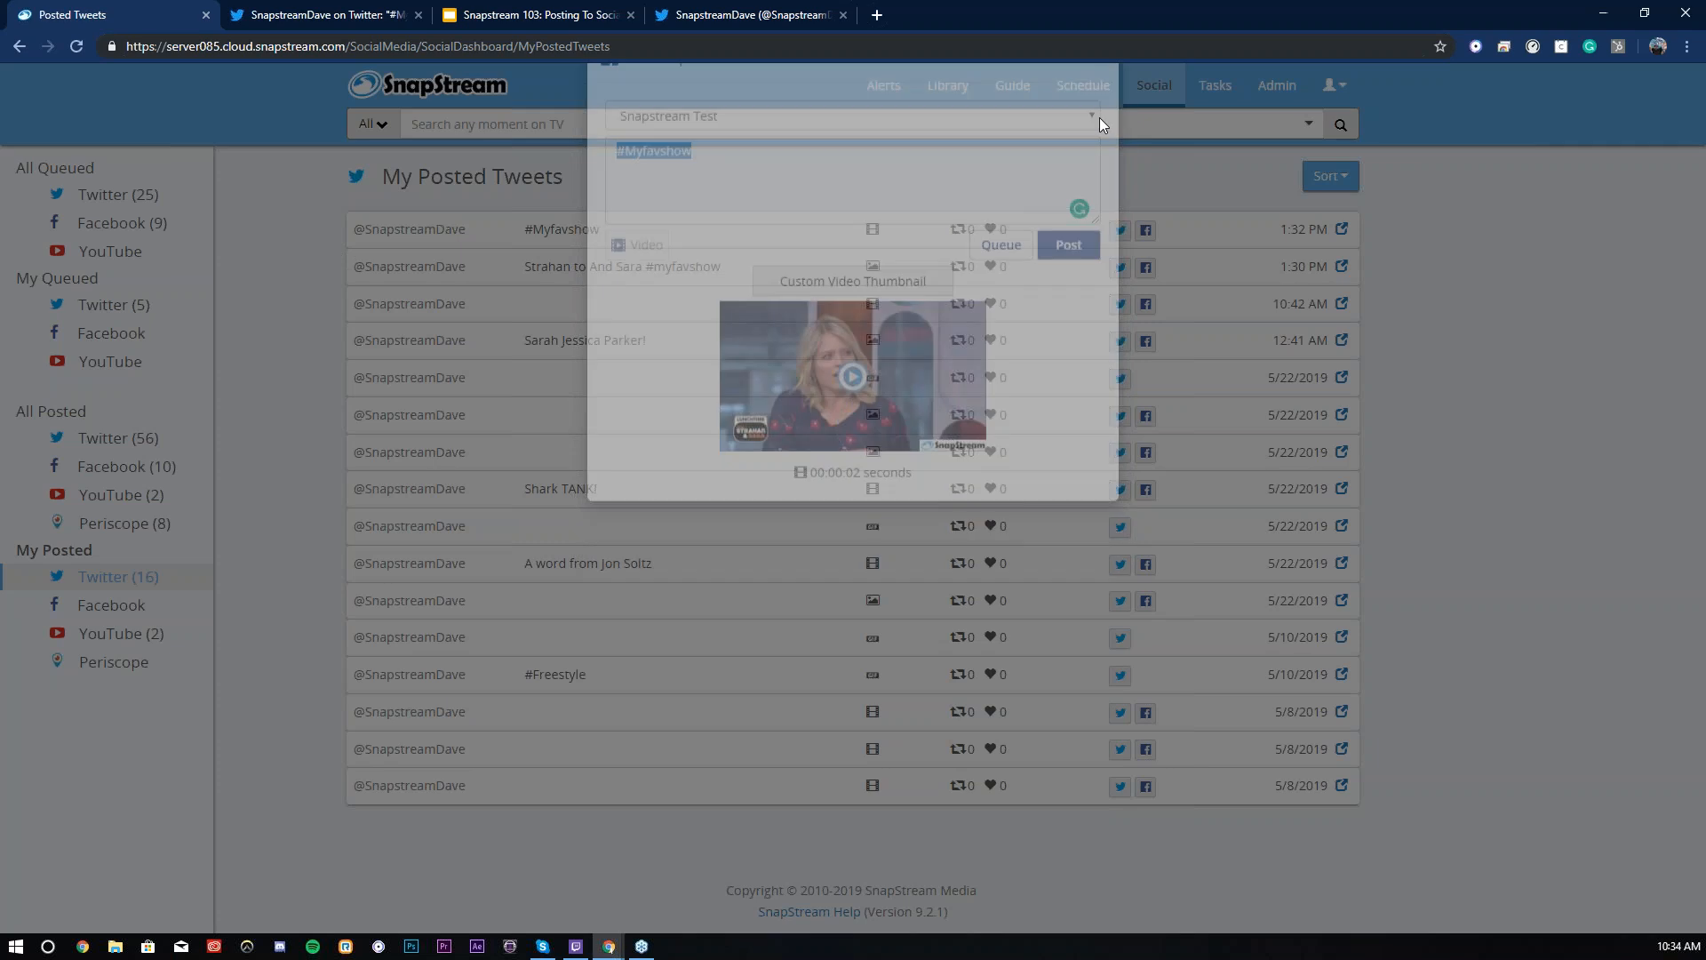
click(1113, 237)
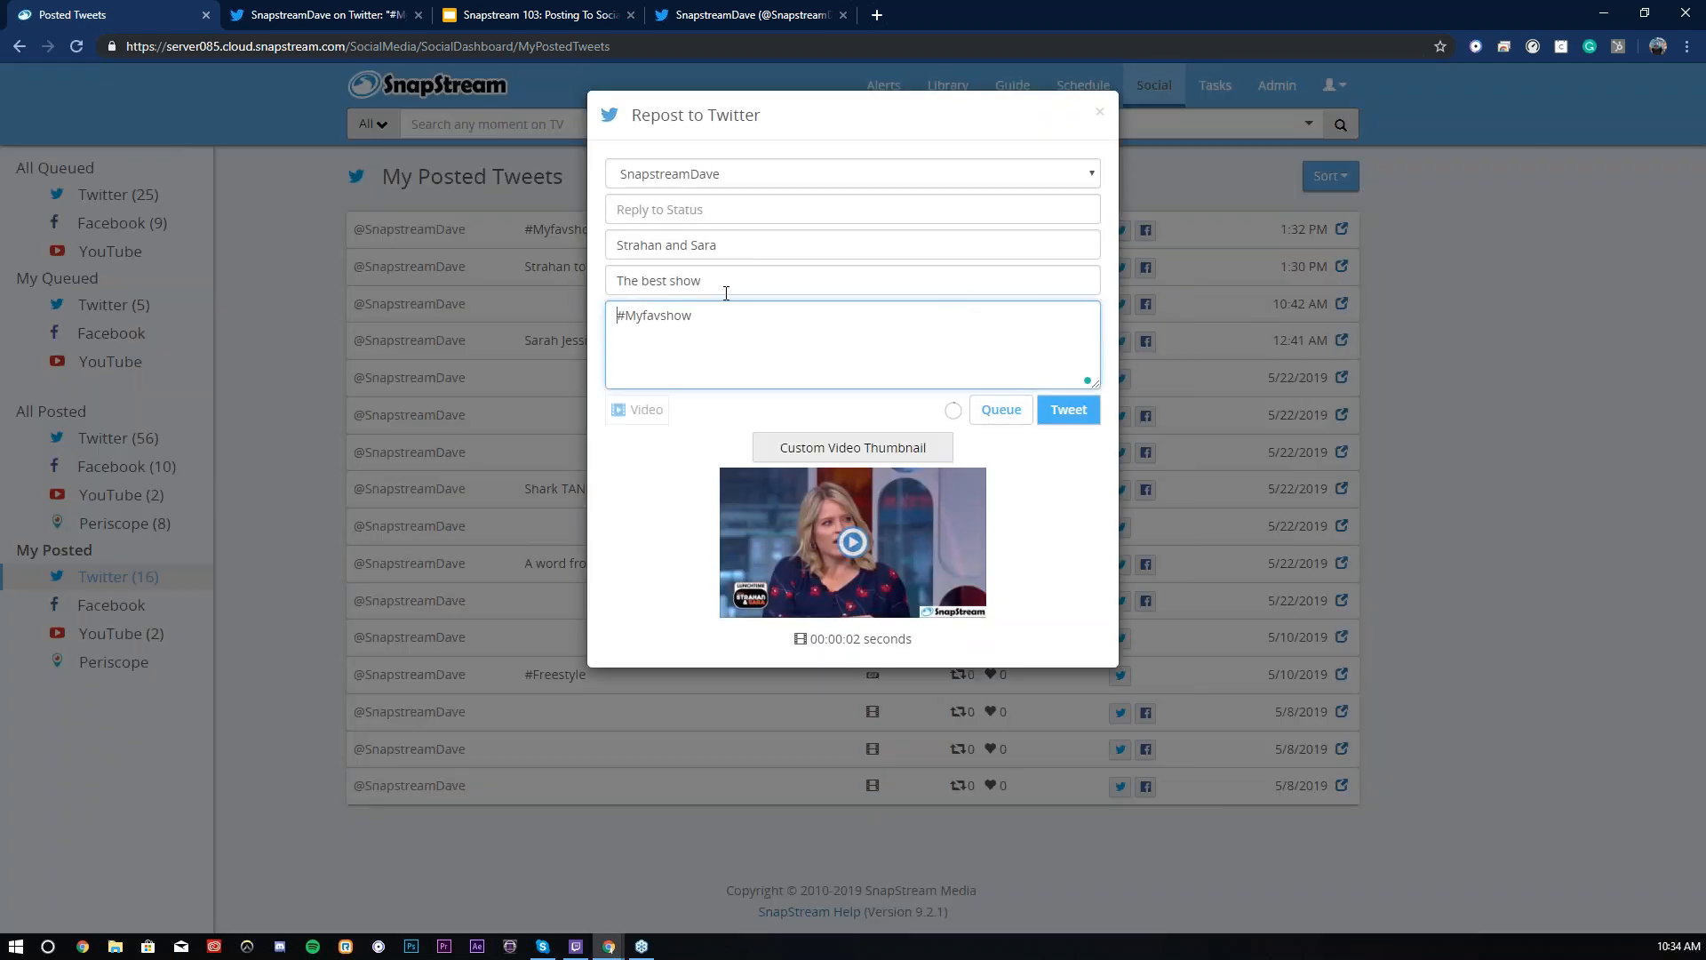
click(700, 329)
text(@Stay)
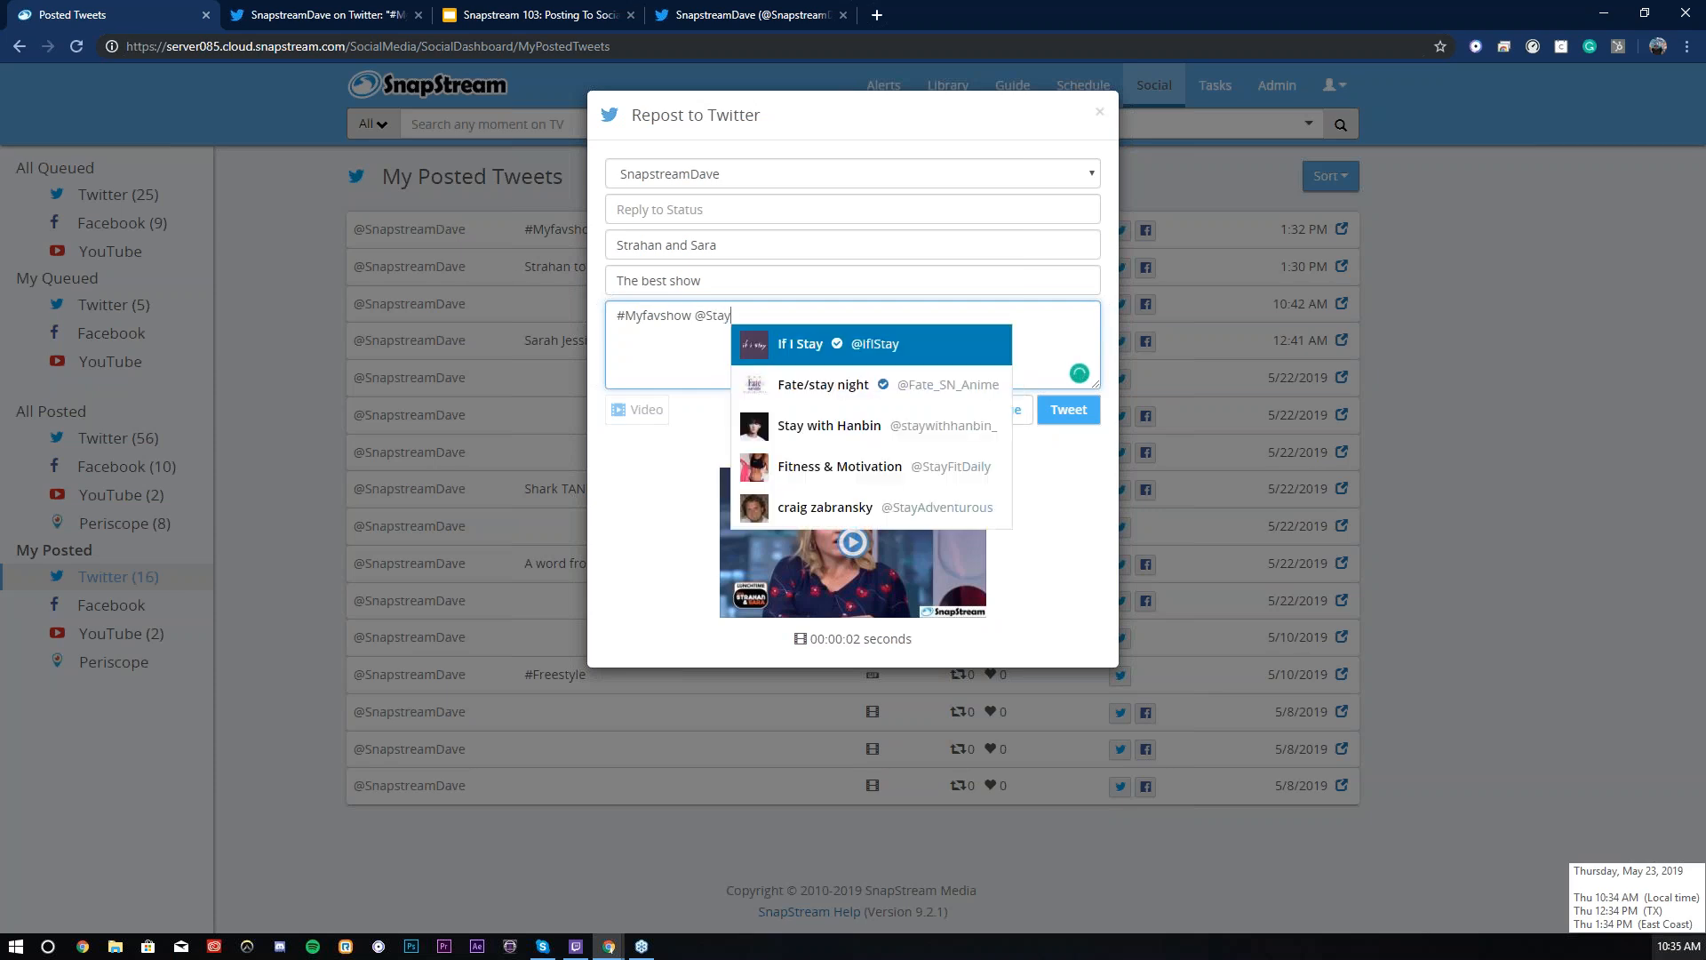
text(ham)
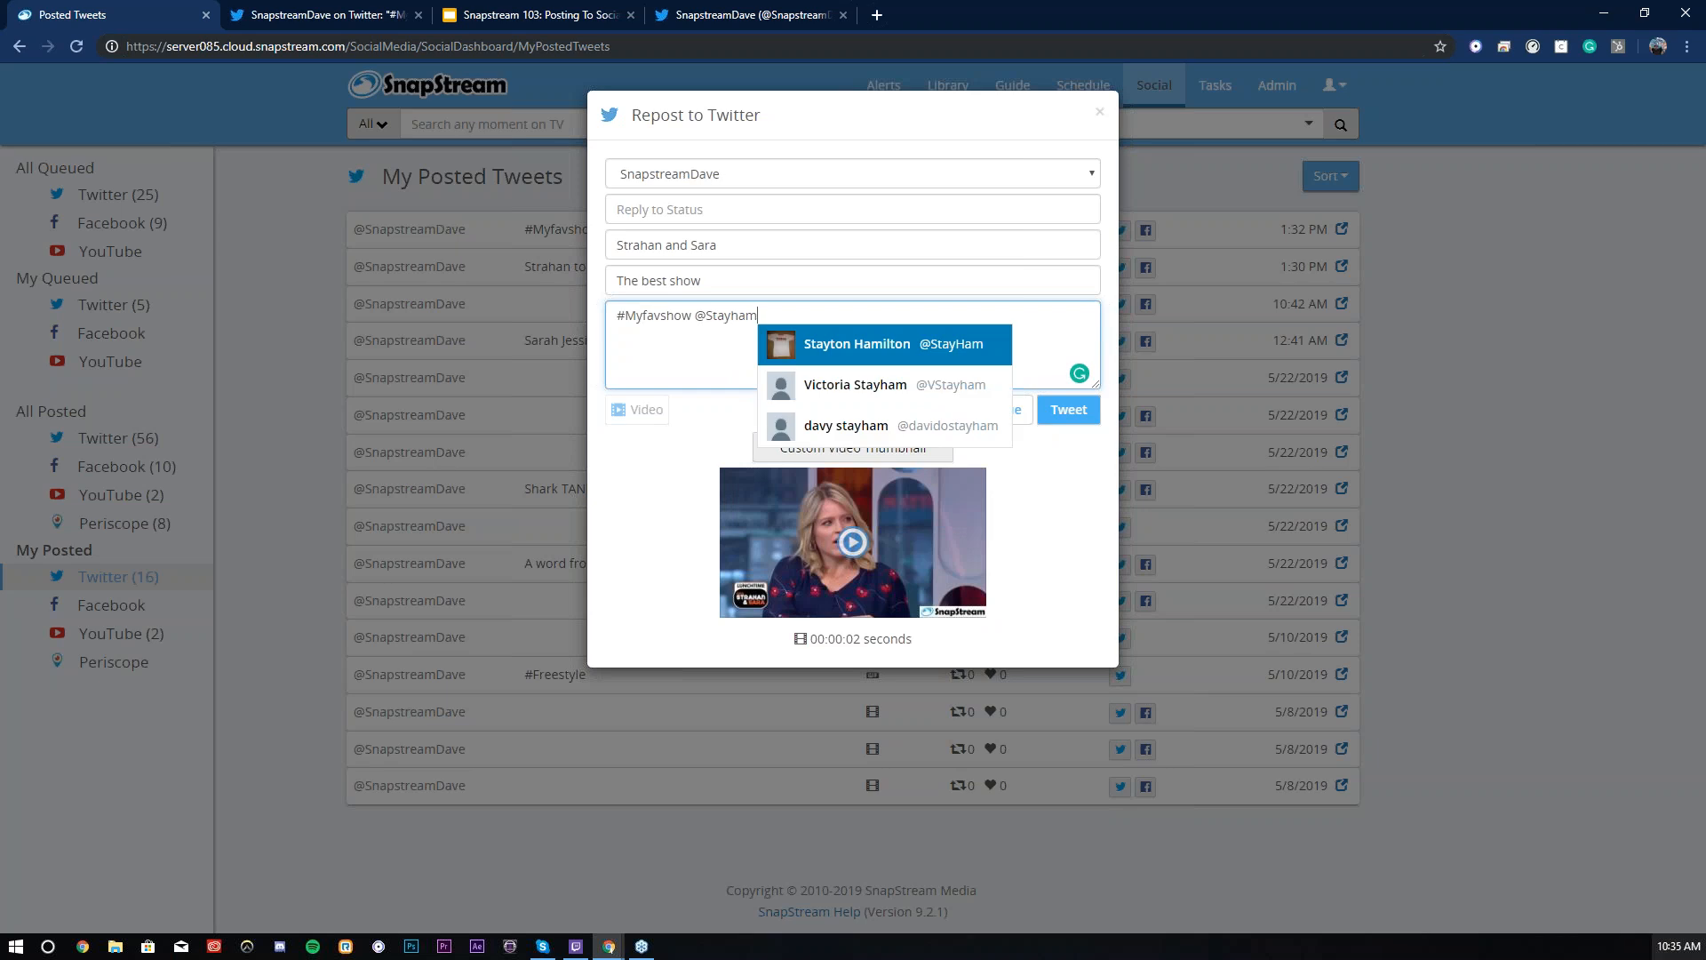
key(BackSpace)
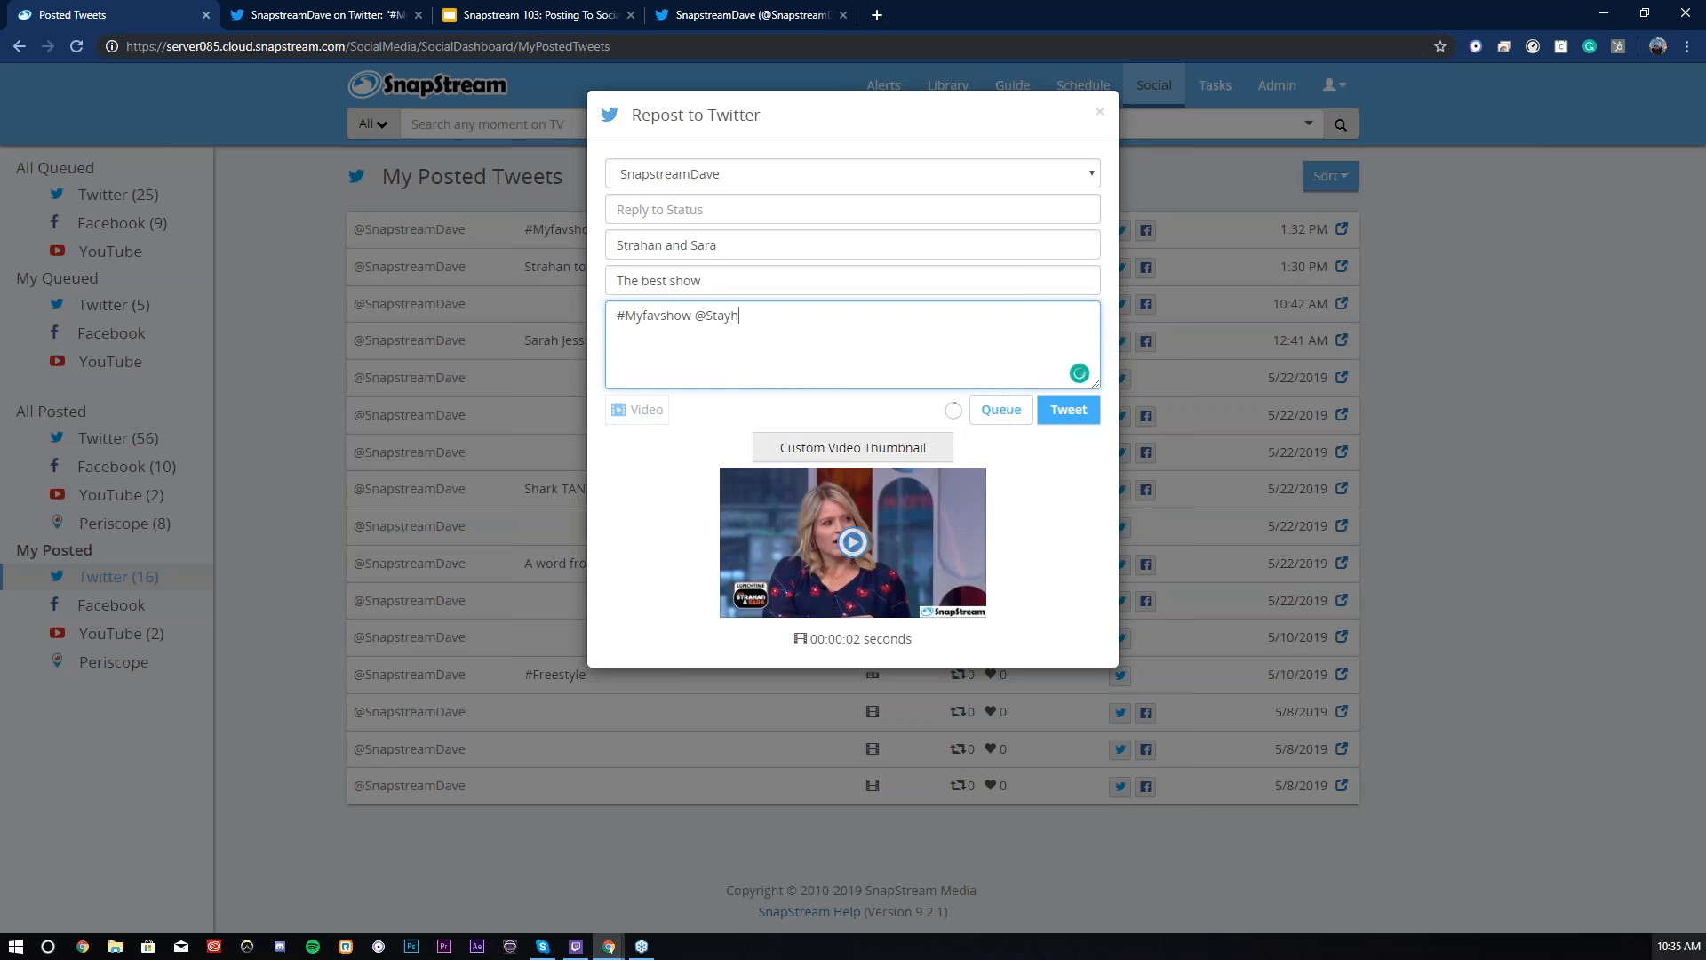
text(ham)
key(BackSpace)
key(BackSpace)
key(BackSpace)
key(BackSpace)
key(BackSpace)
text(ham)
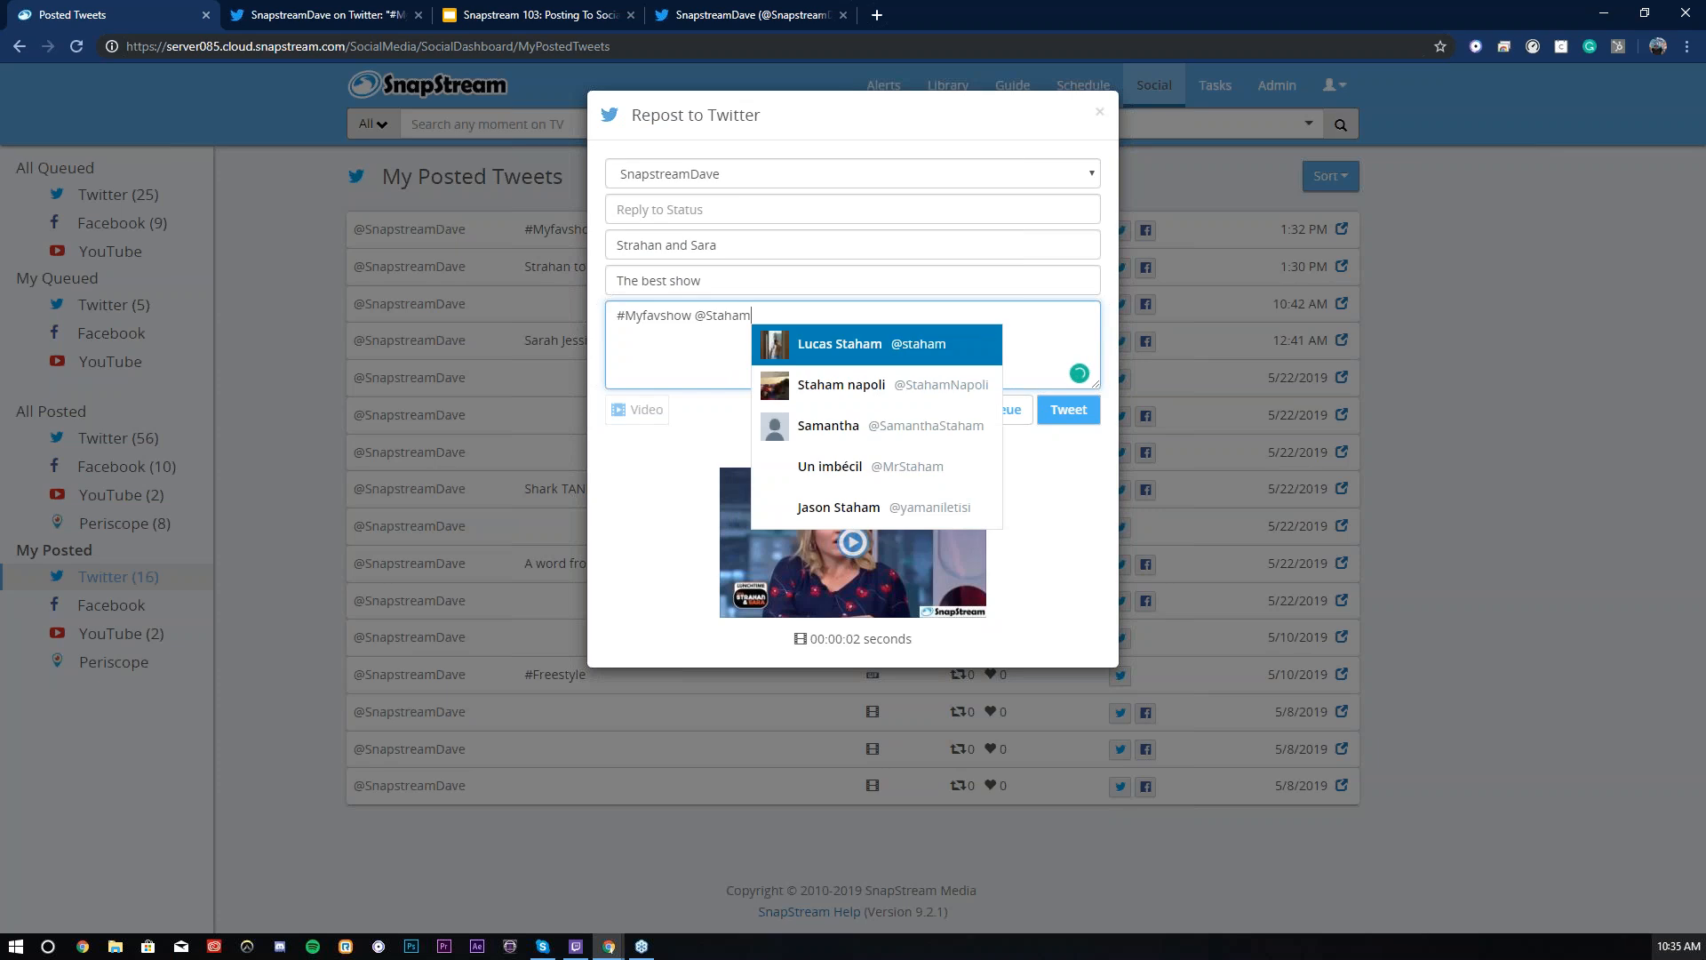
click(725, 316)
text(r)
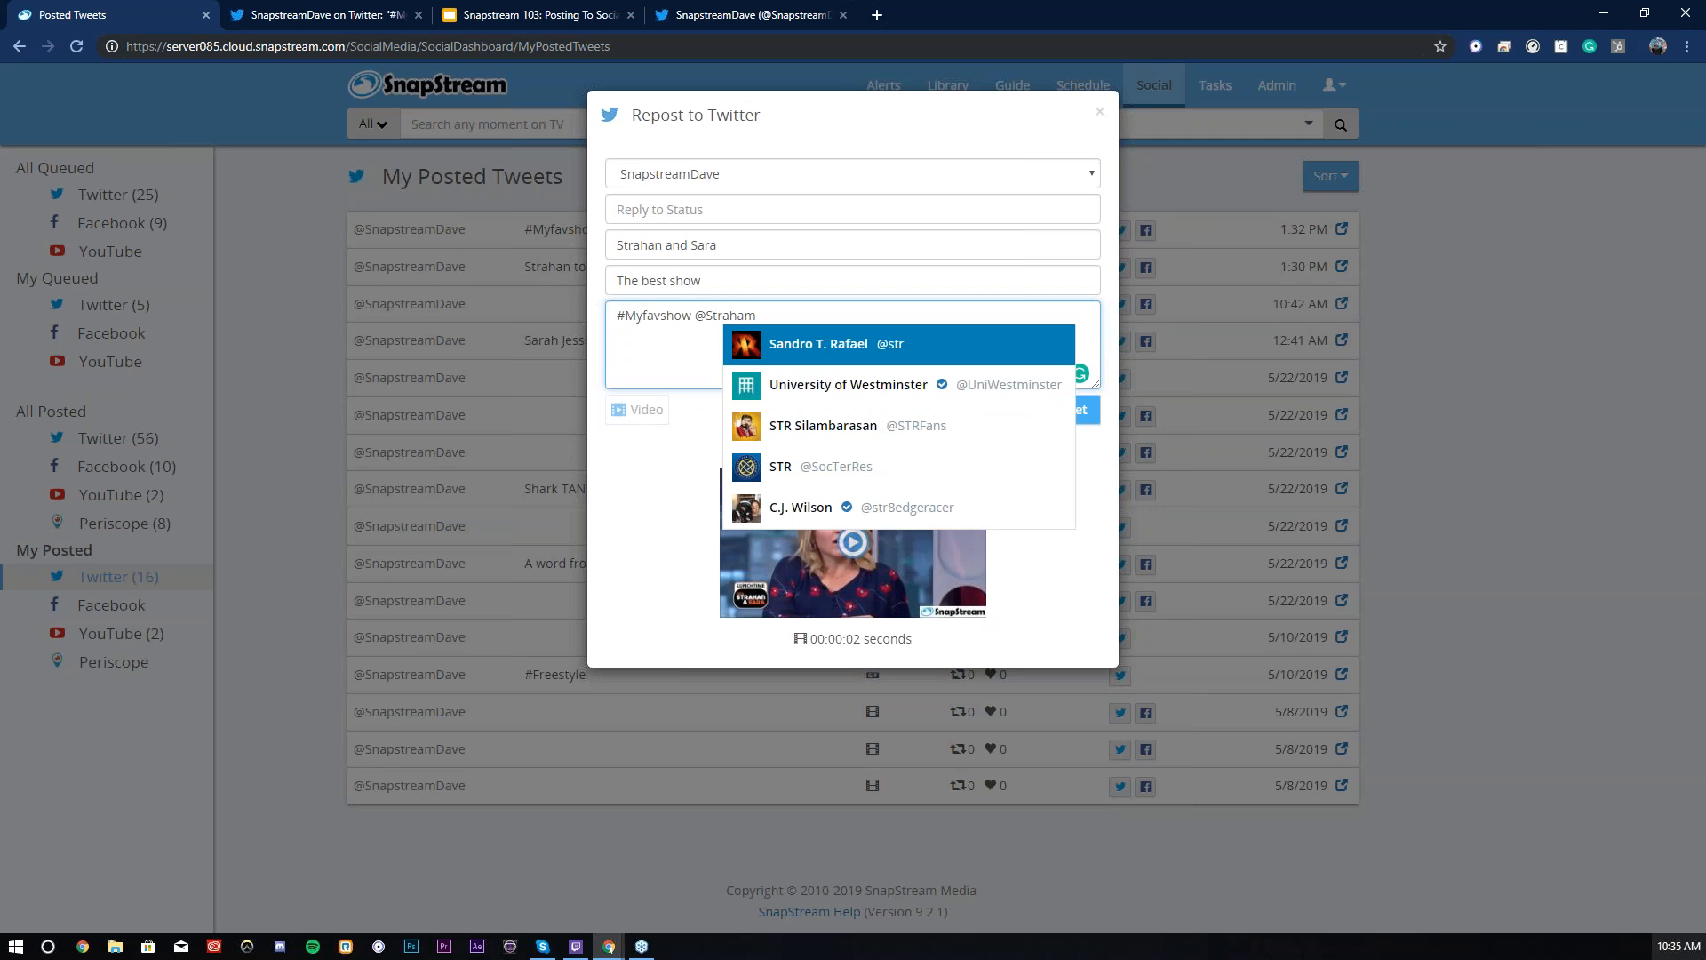
key(Right)
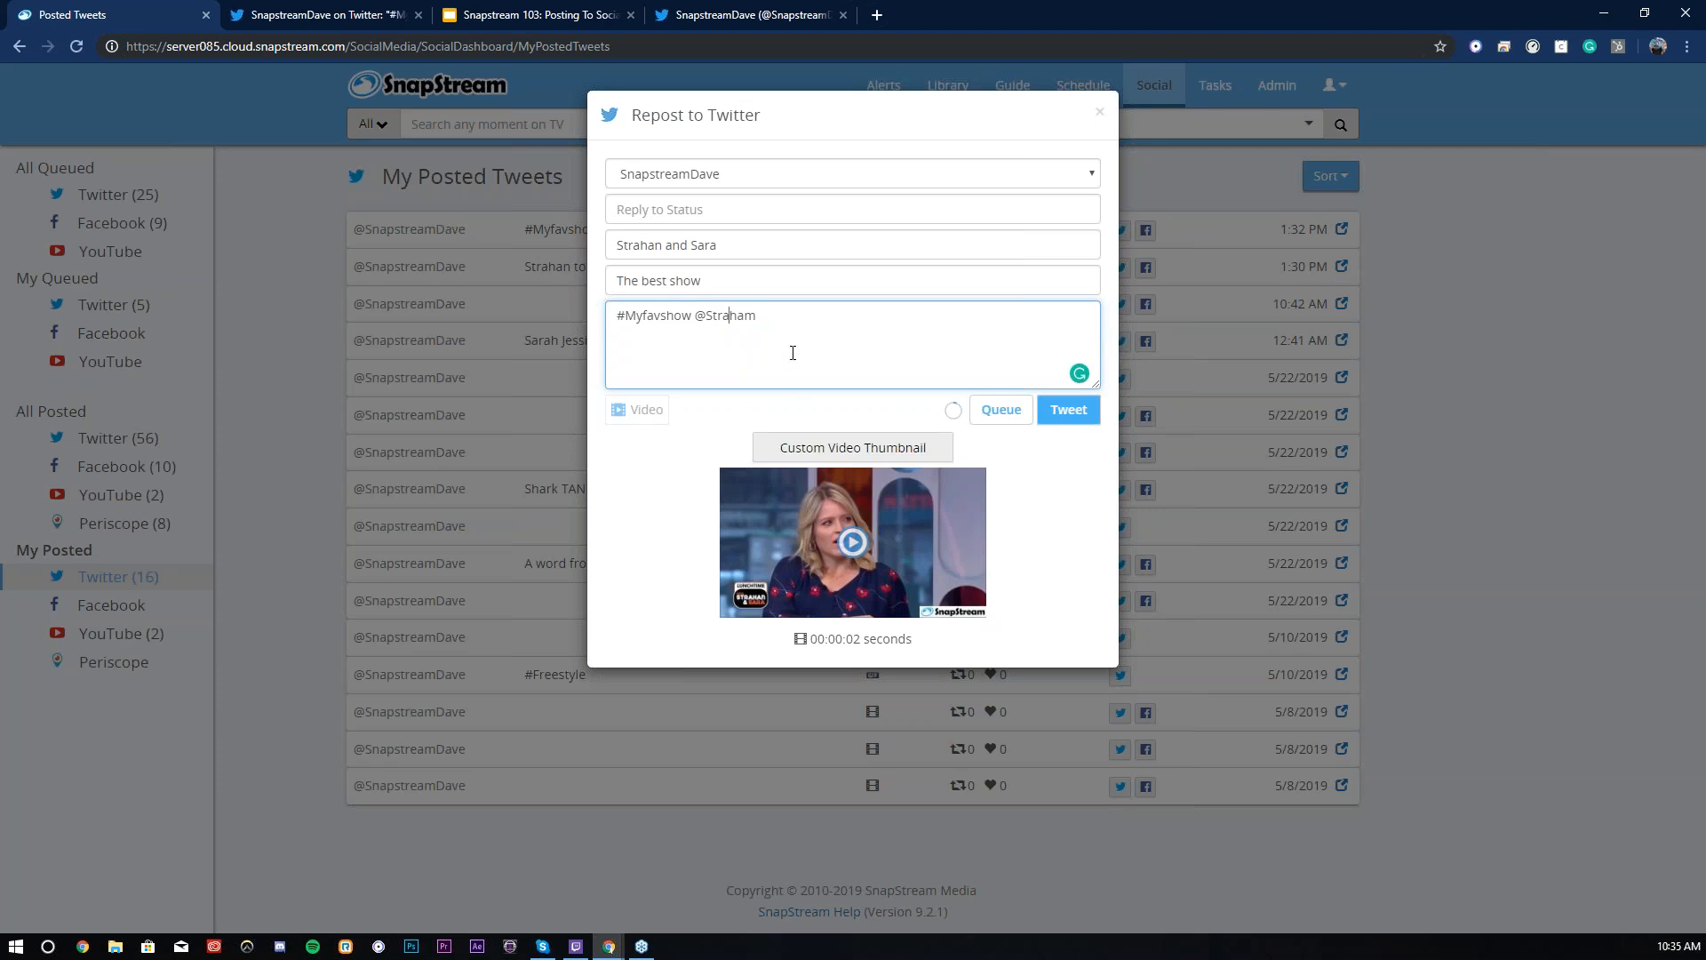
text(y)
drag(815, 327, 694, 317)
text(@Sn)
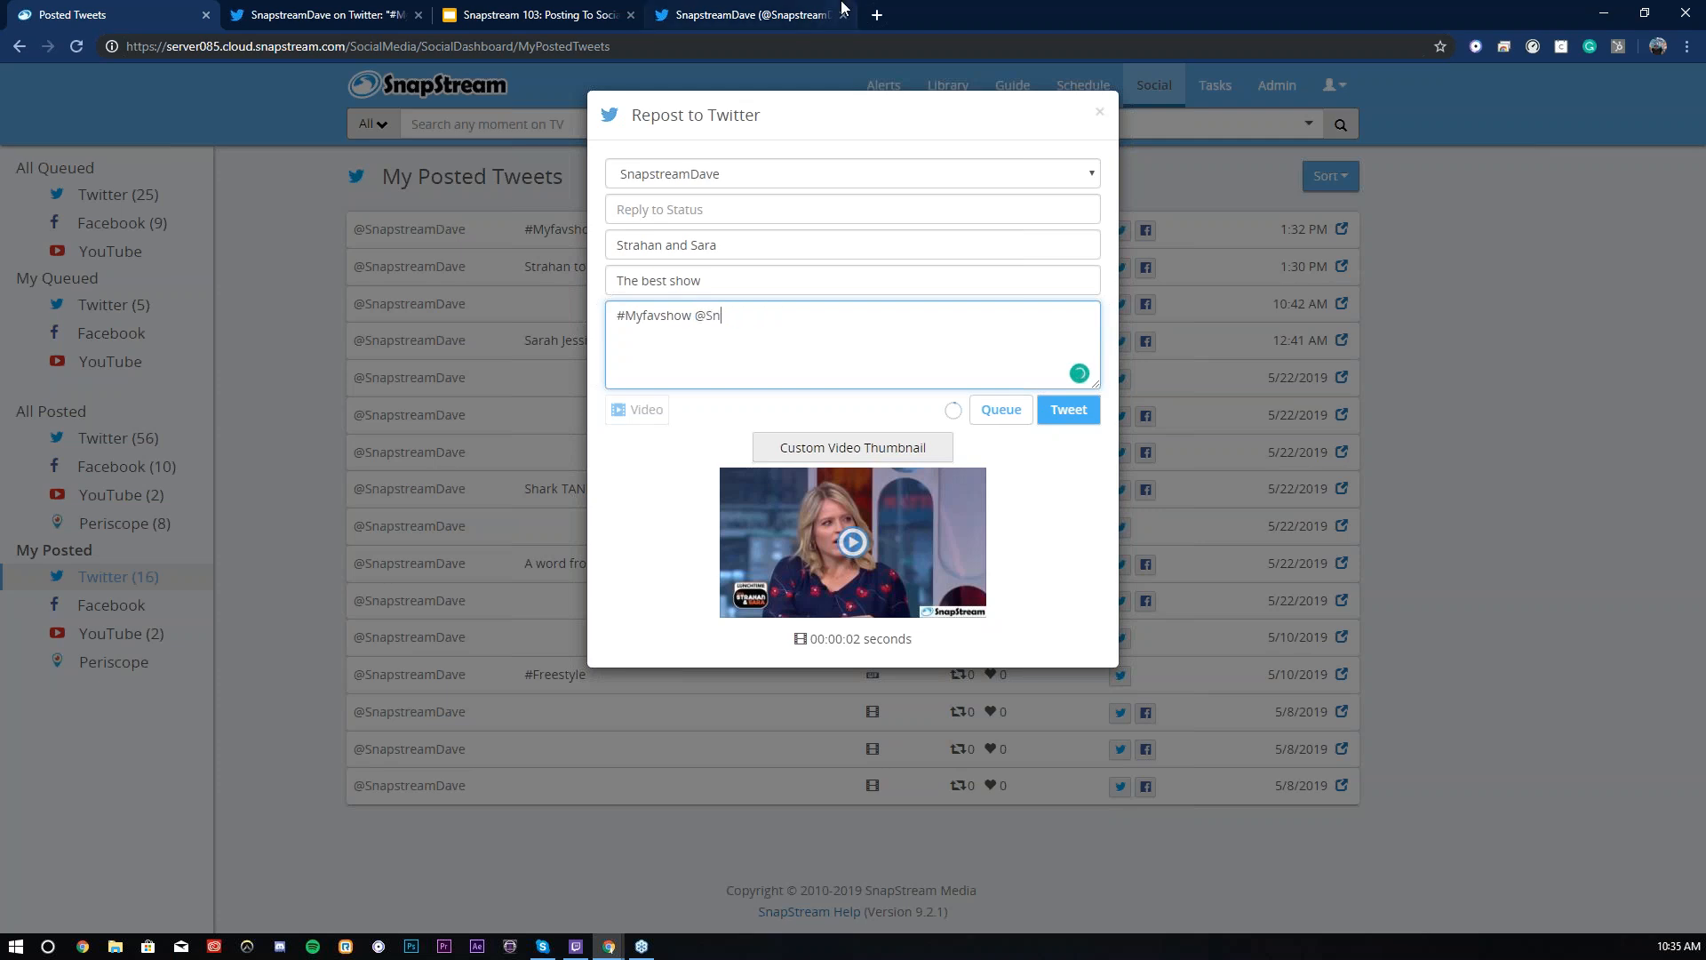
text(apstreamdave)
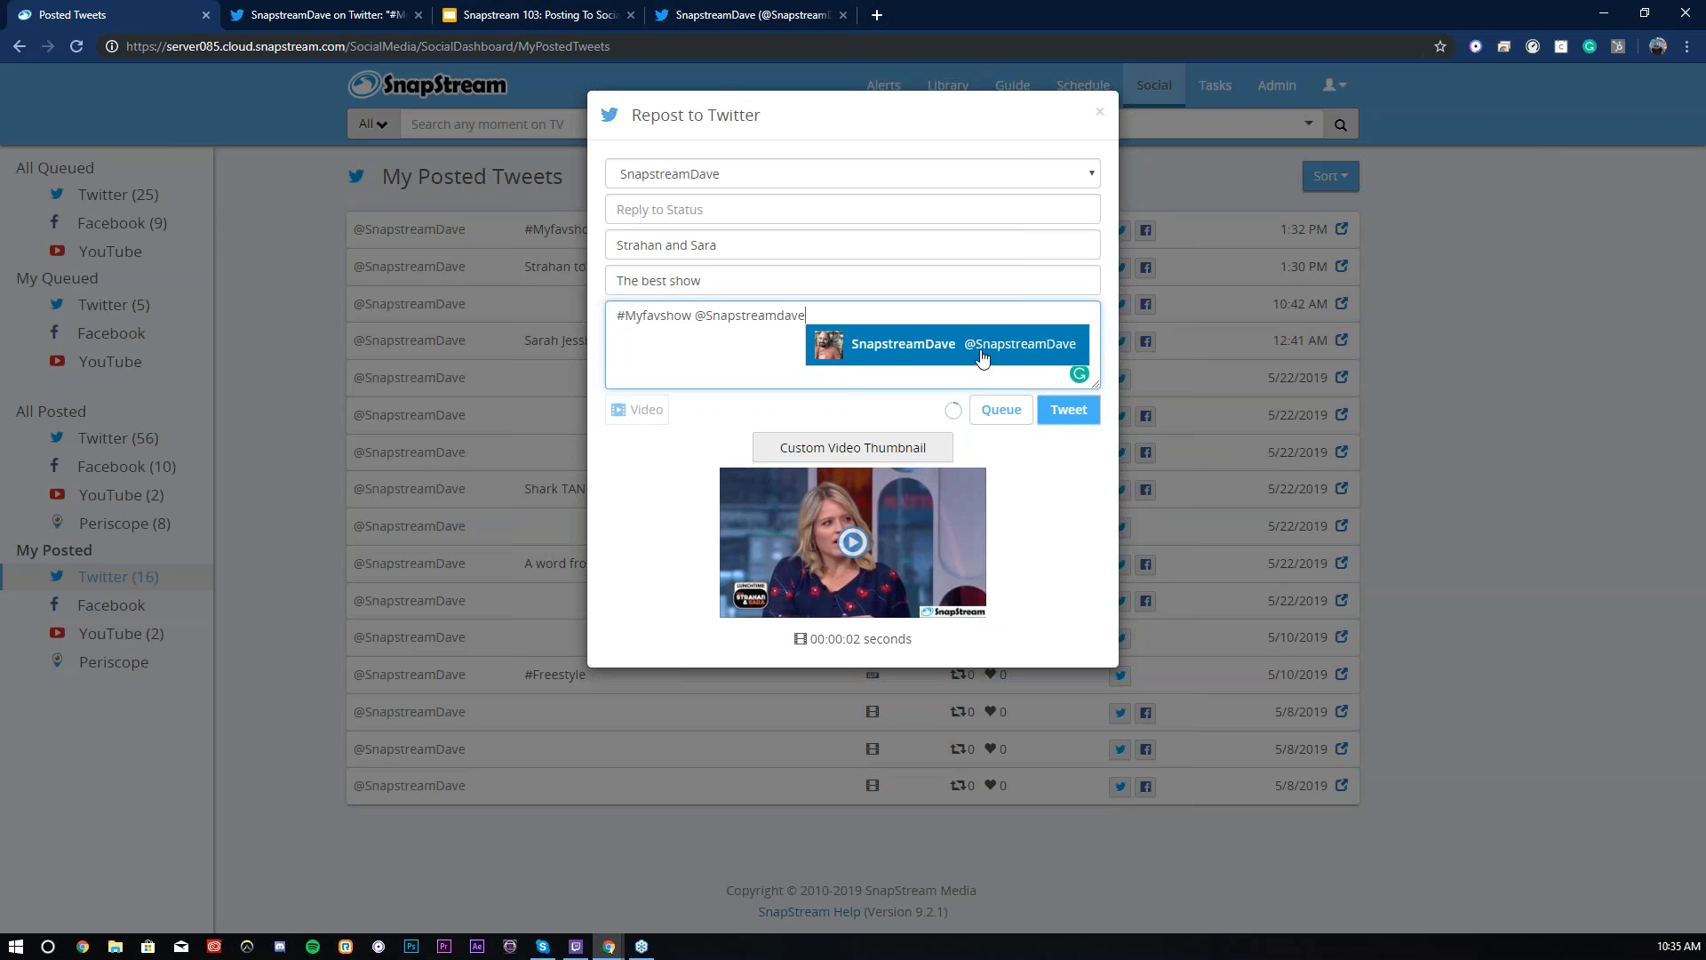
click(1100, 111)
click(1102, 111)
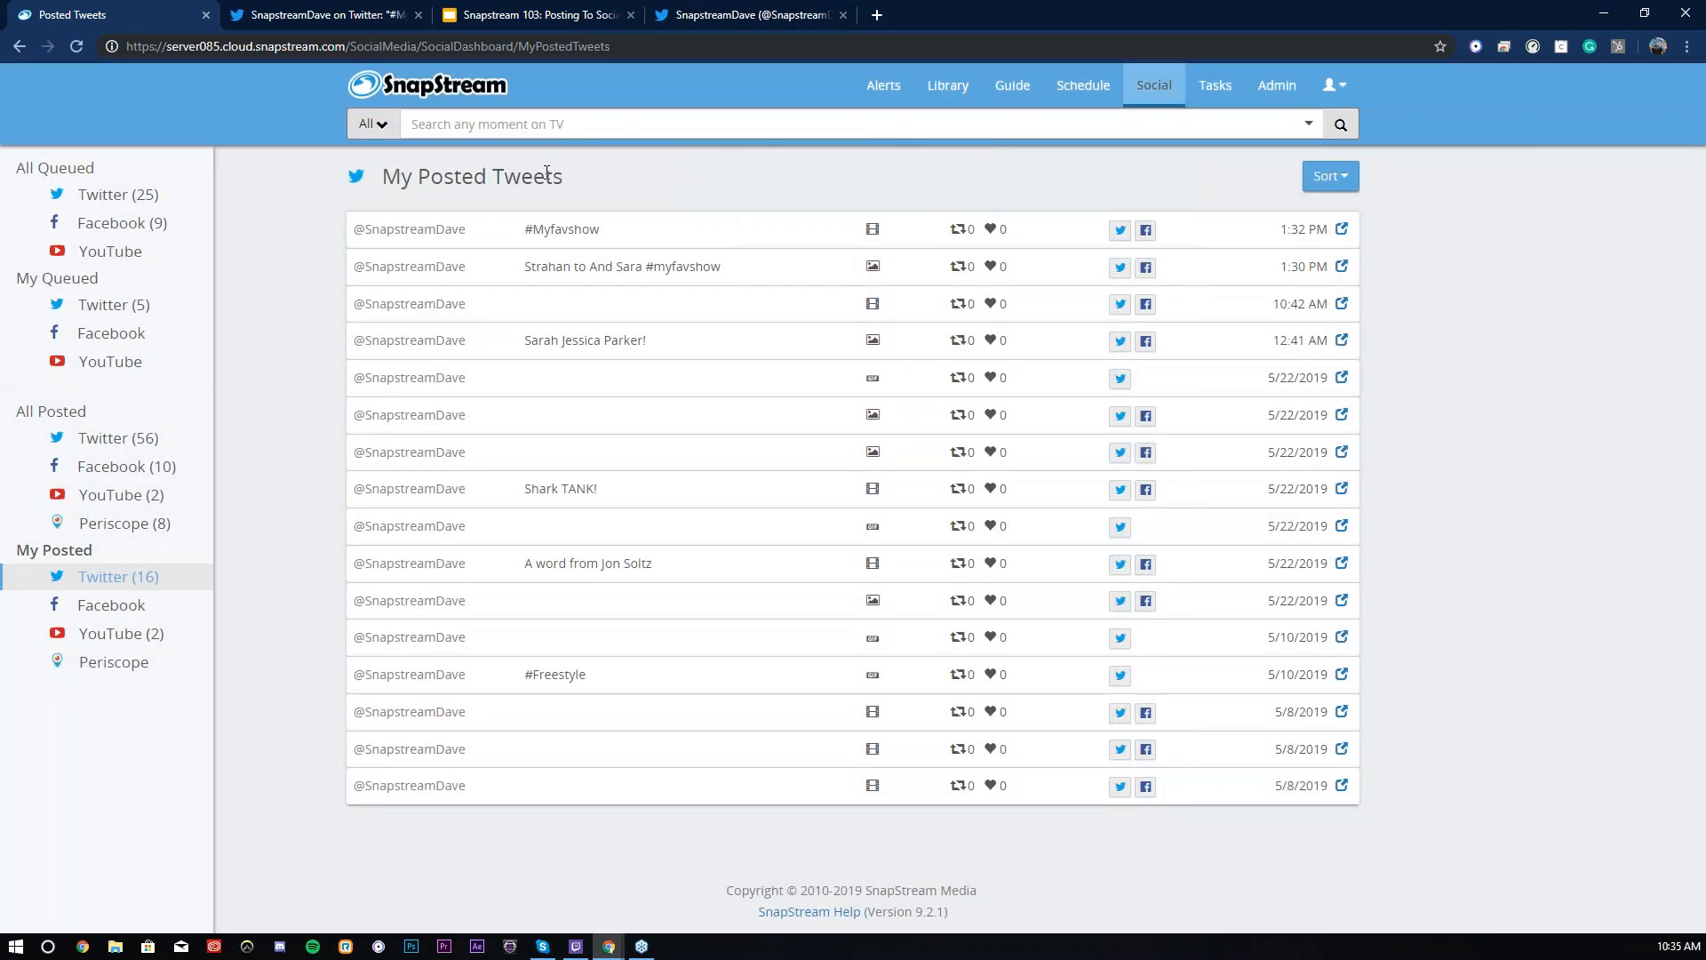
Open the Library of recordings.
click(948, 85)
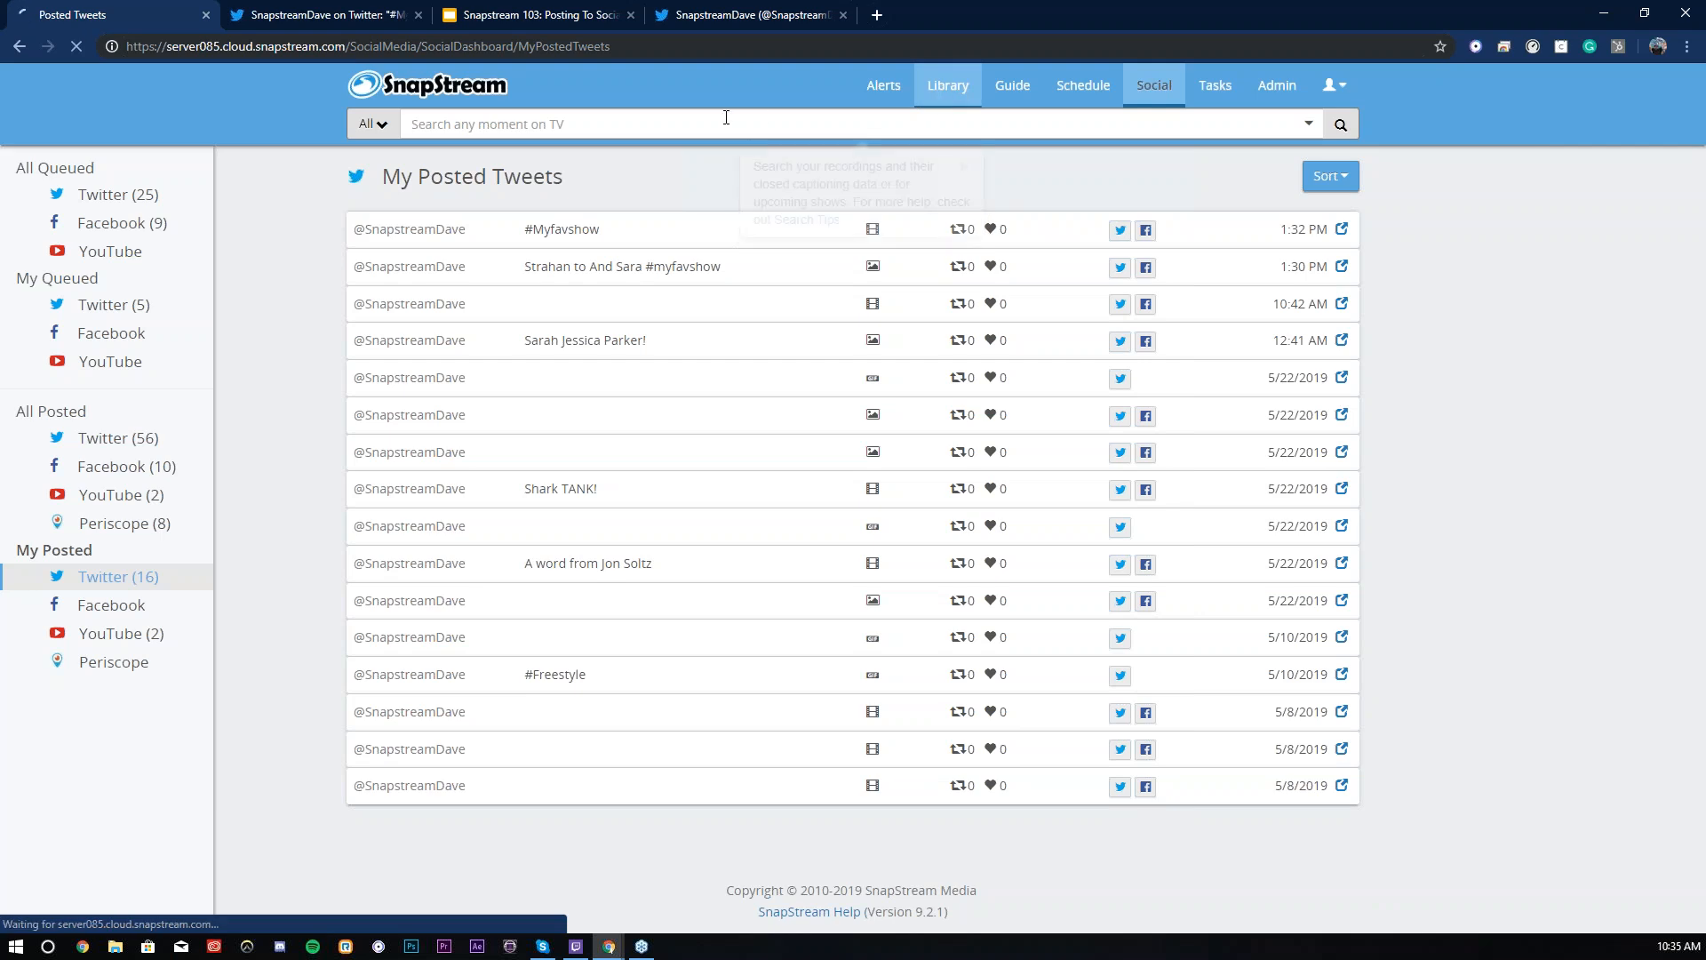